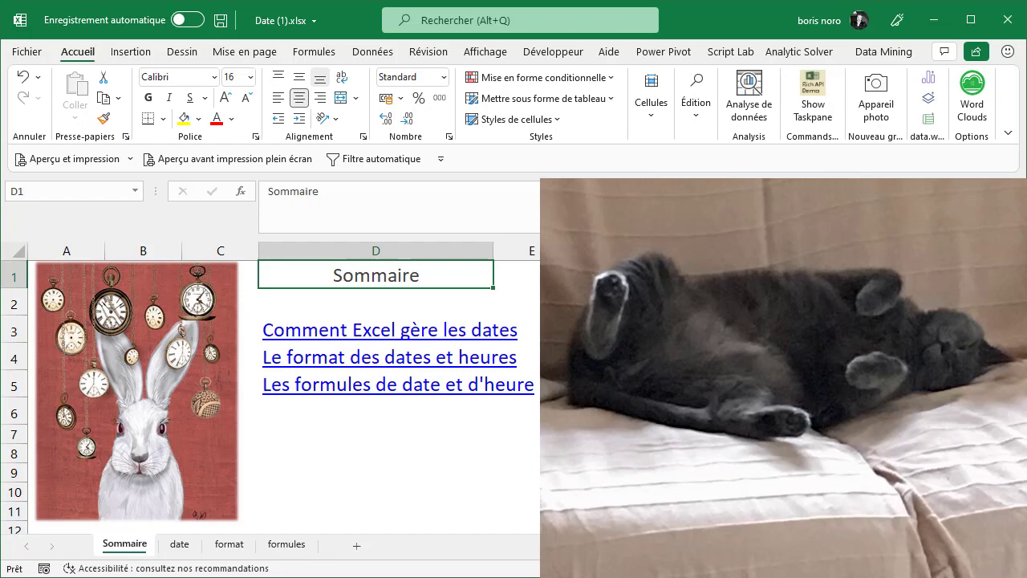
Step: On the date sheet, enter 10/07/21 in cell B4 so it shows 10/07/2021
left_click(394, 330)
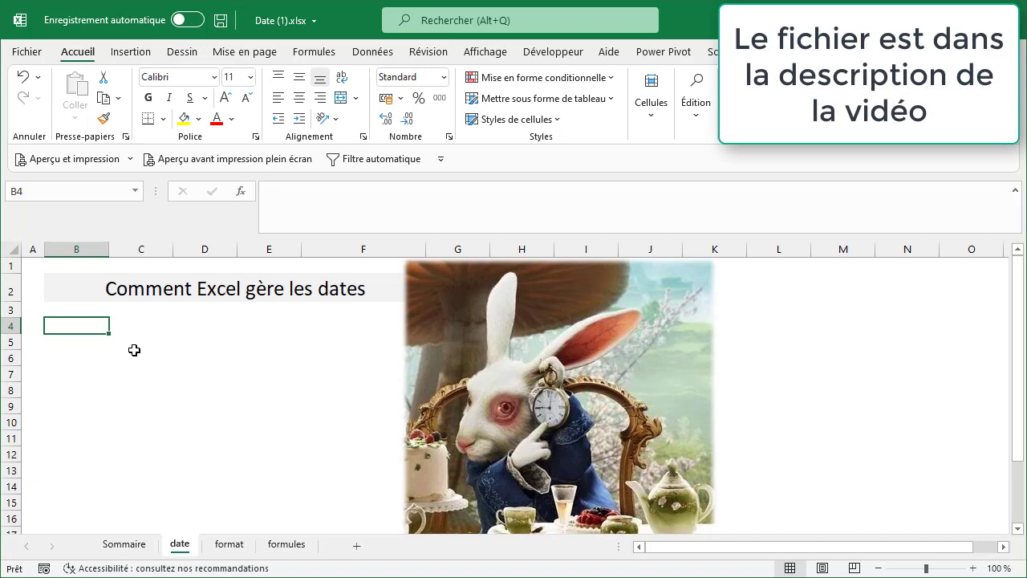
type("10")
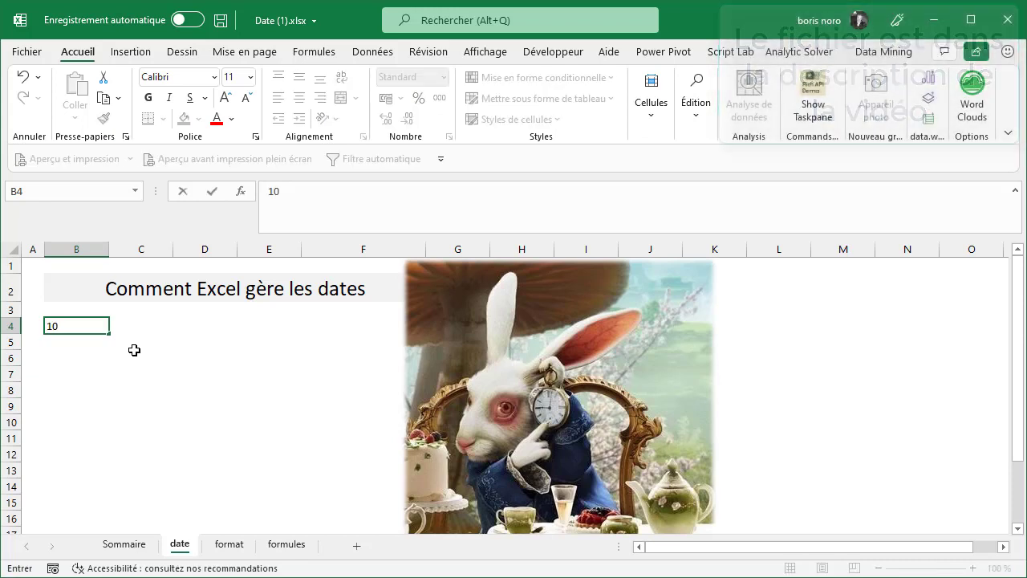
type("/07/21")
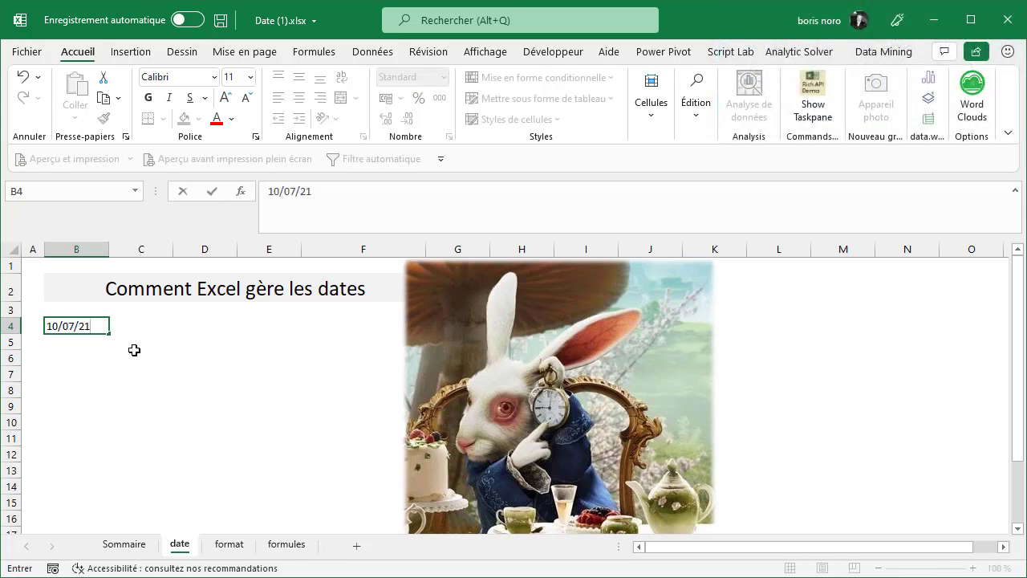
key("Return")
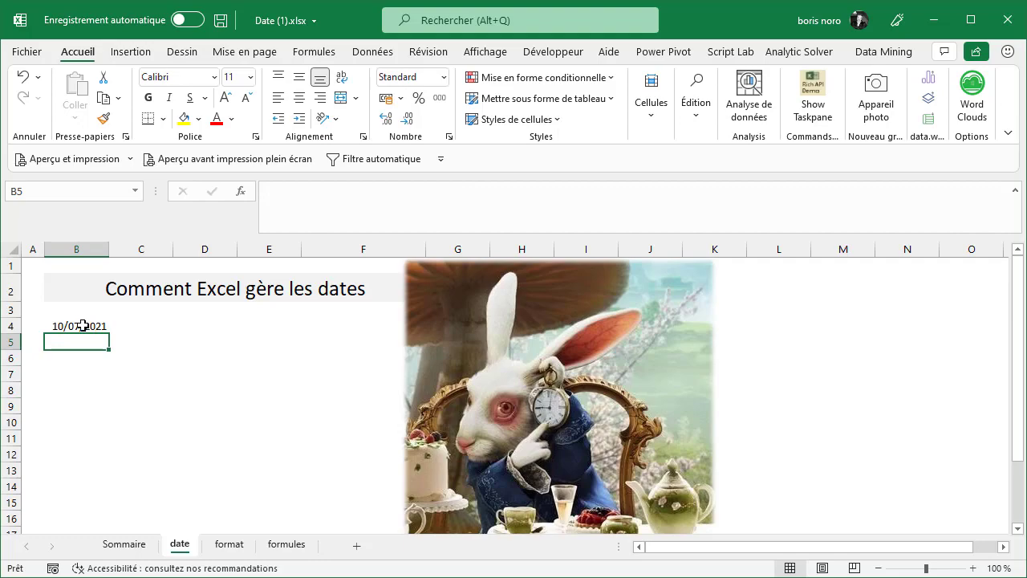
left_click(82, 325)
right_click(99, 326)
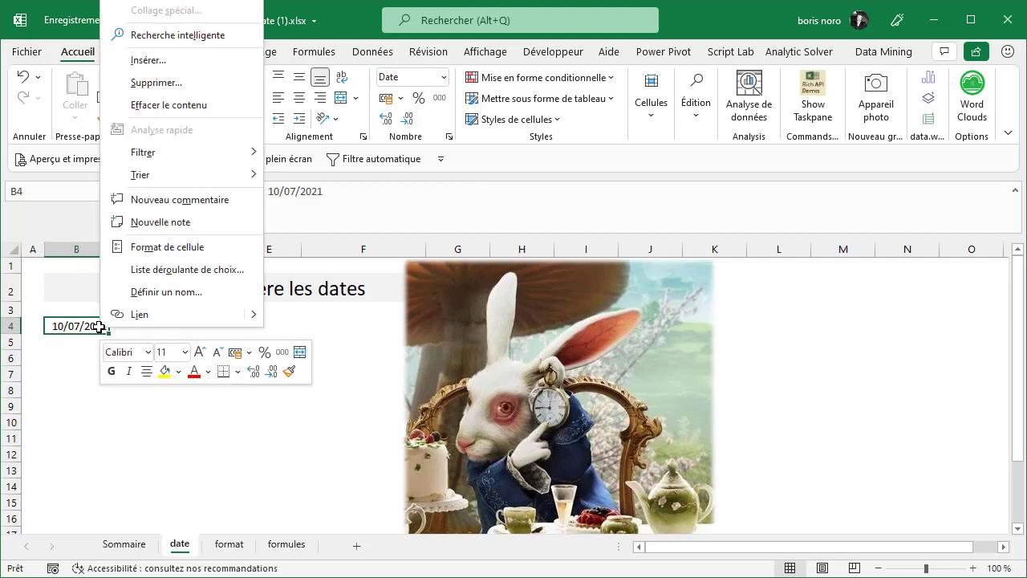
Step: Reformat B4 with the Nombre category so it shows the serial value 44387,00
left_click(189, 249)
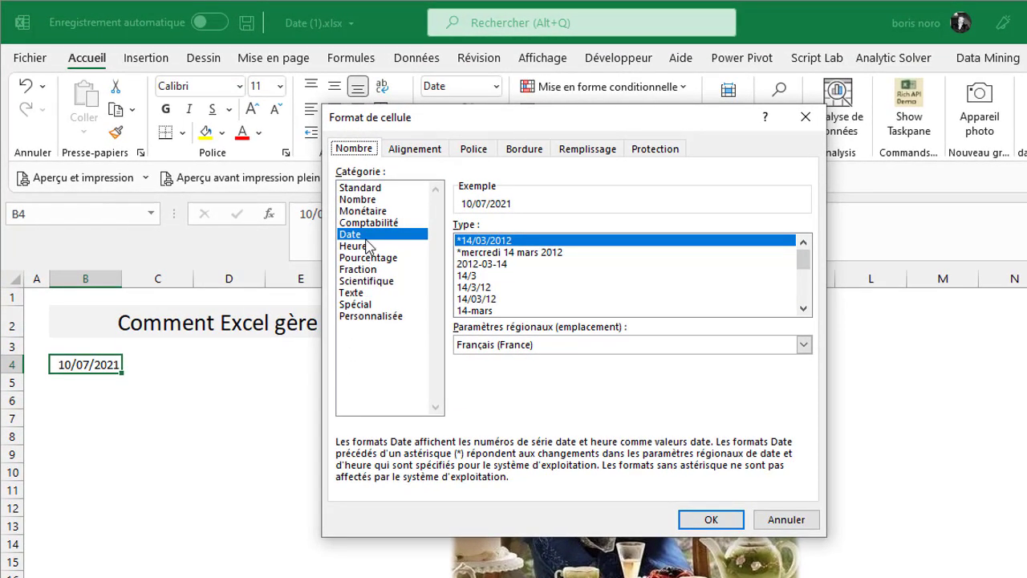
left_click(369, 201)
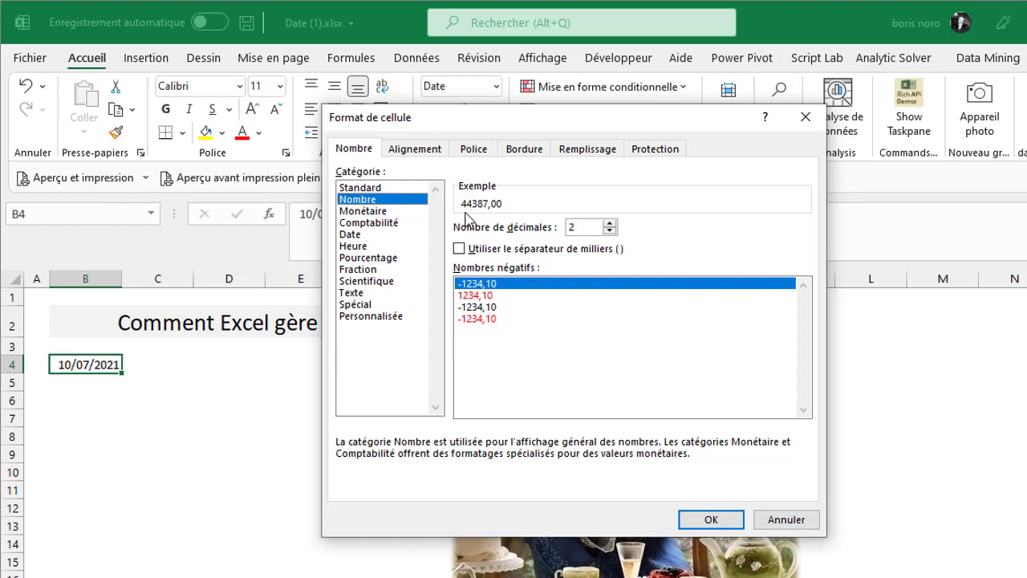
left_click(695, 520)
left_click(219, 473)
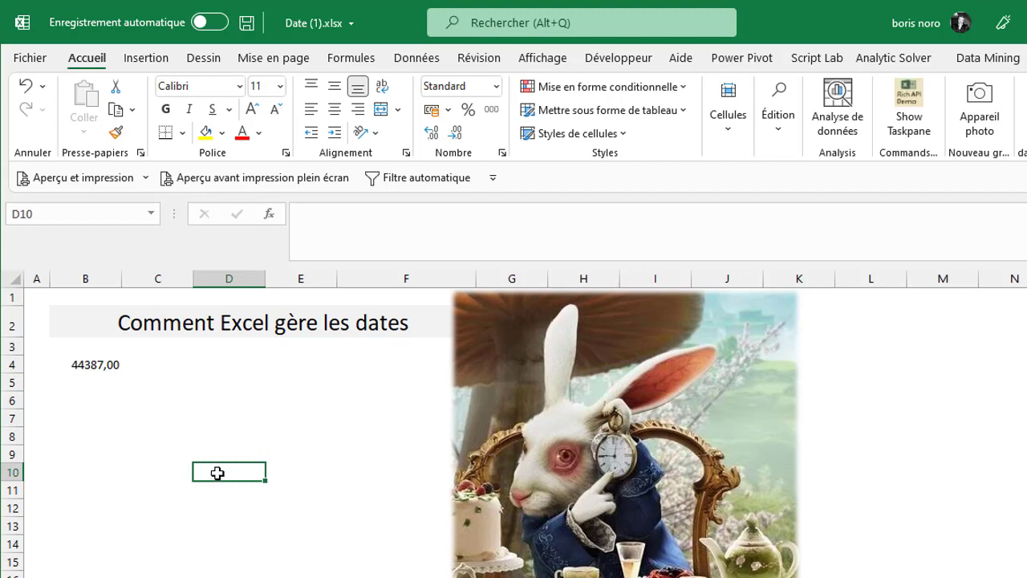
Step: Enter 1 in B6, format it as a date (01/01/1900), and start =B4 in B9
left_click(104, 400)
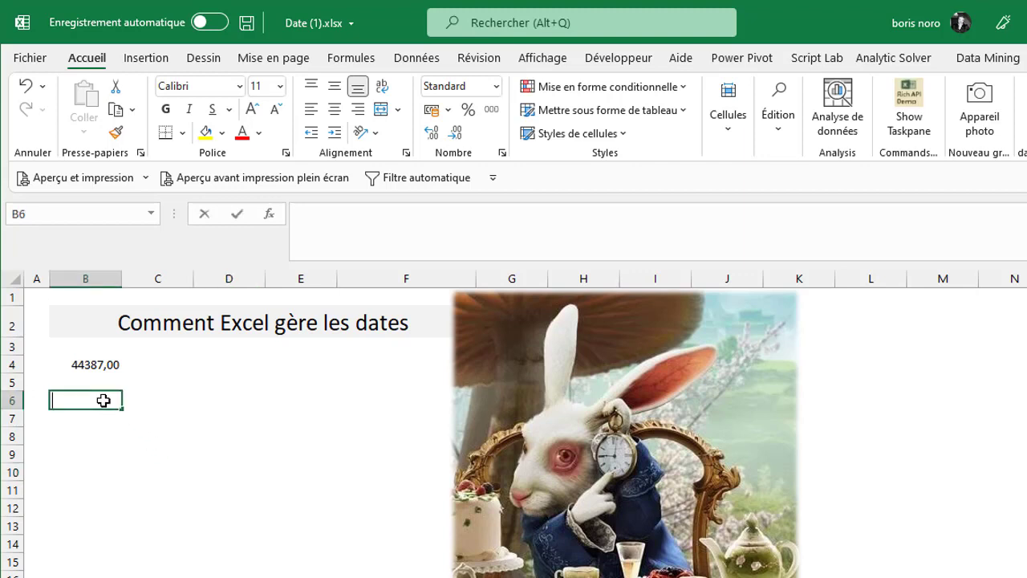
type("1")
right_click(93, 399)
left_click(157, 313)
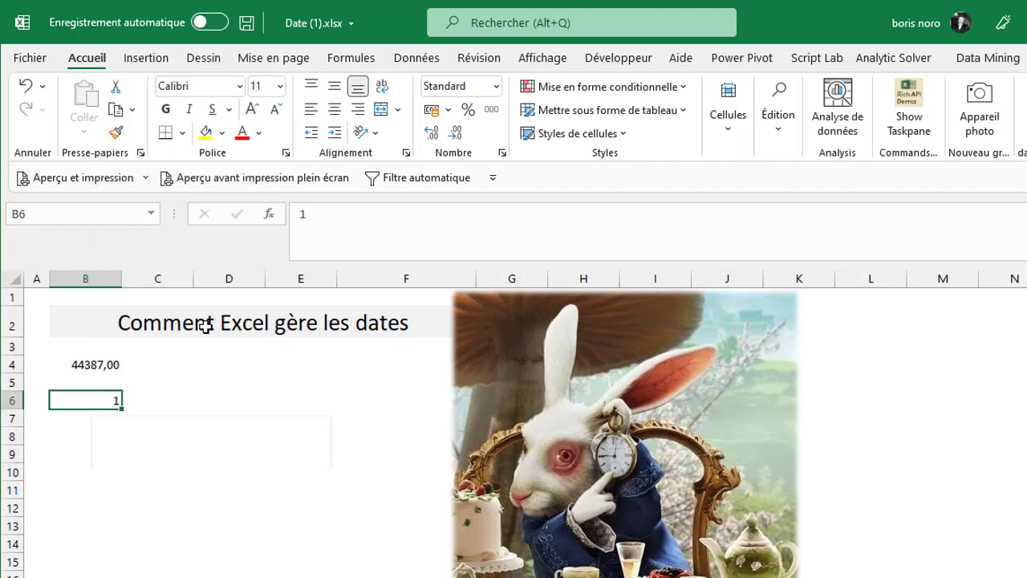
left_click(350, 235)
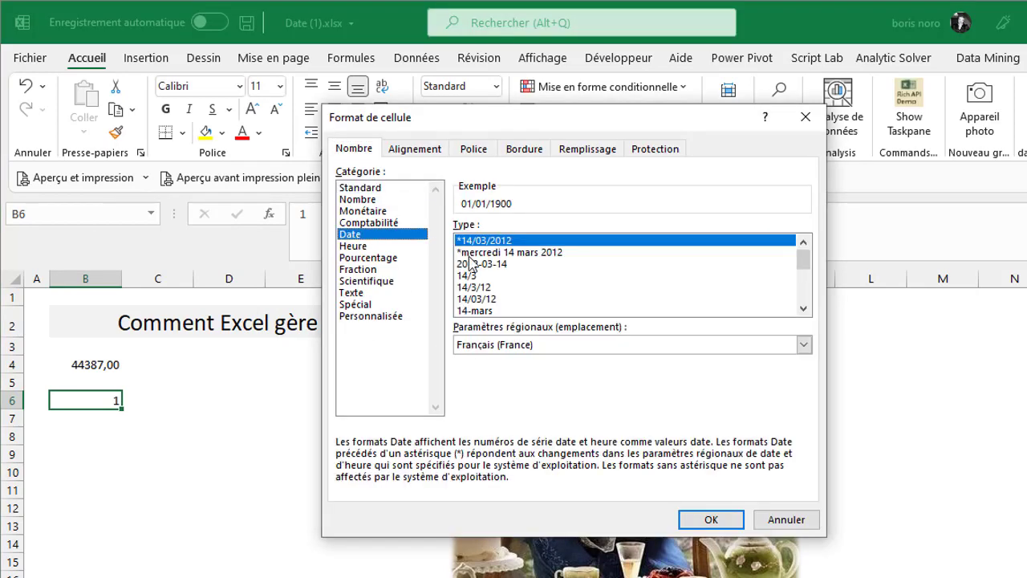
left_click(711, 520)
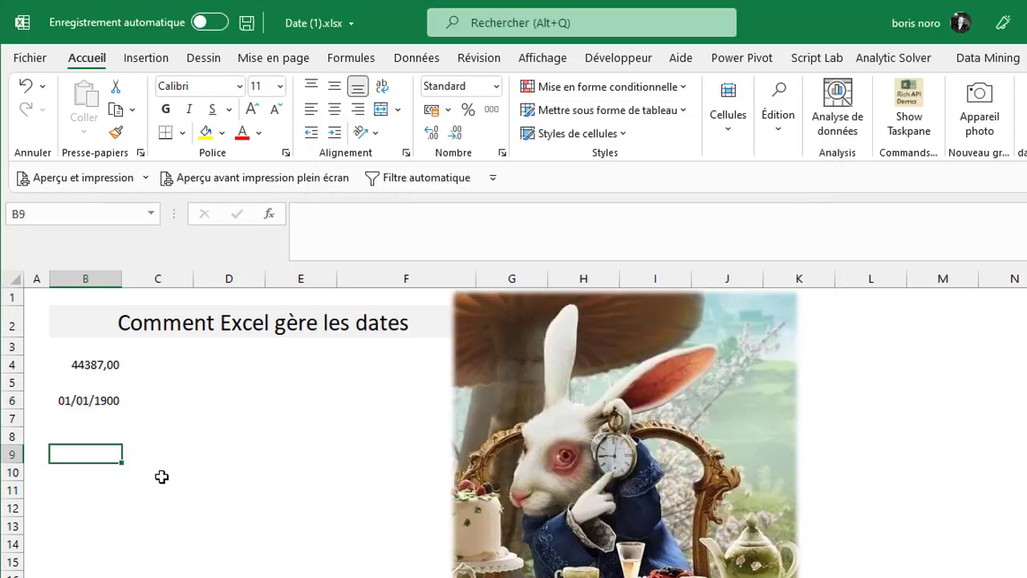
type("=")
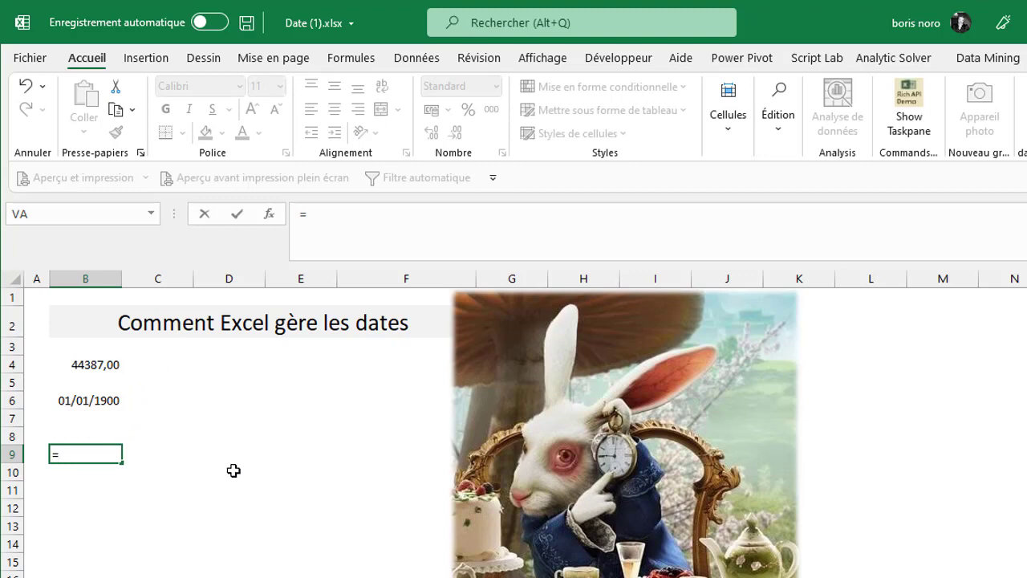
left_click(92, 364)
Step: Complete =B4-B6 in B9, giving 44386,00, then go to the date and time formats sheet
type("-")
left_click(85, 399)
key("ctrl+Return")
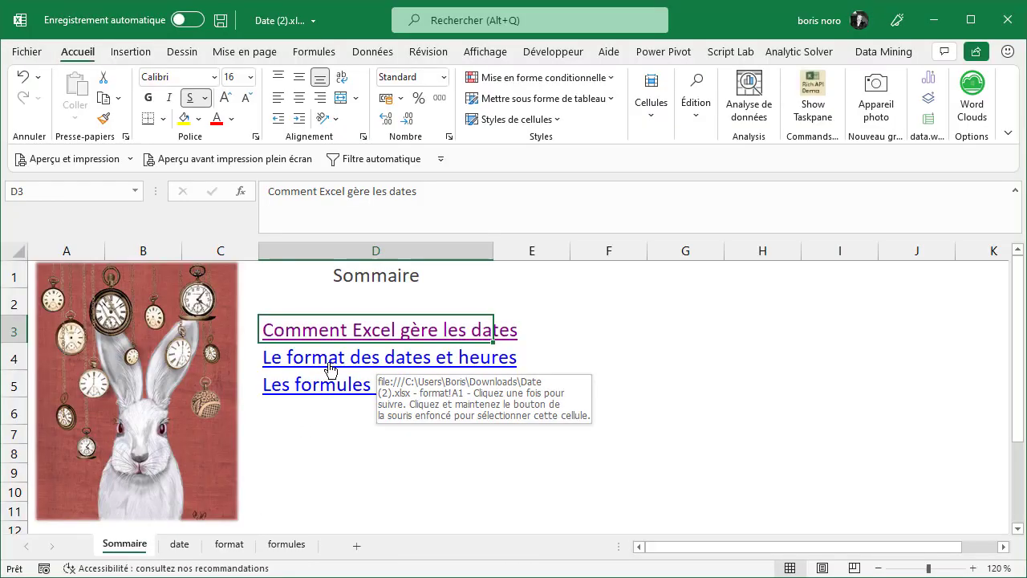
left_click(331, 368)
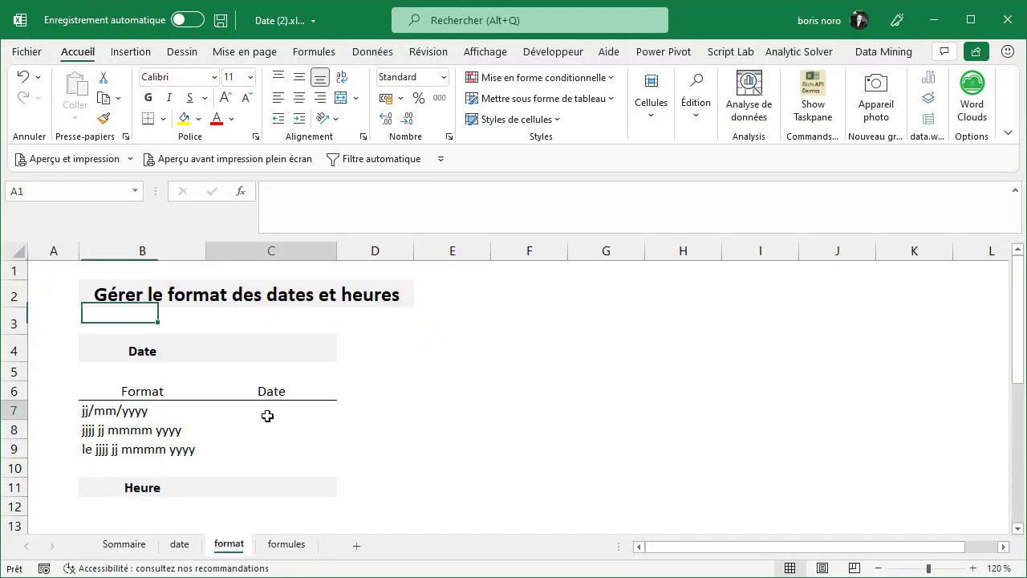
Step: Insert today's date 07/07/2021 in C7 with the custom format jj/mm/aaaa
left_click(268, 412)
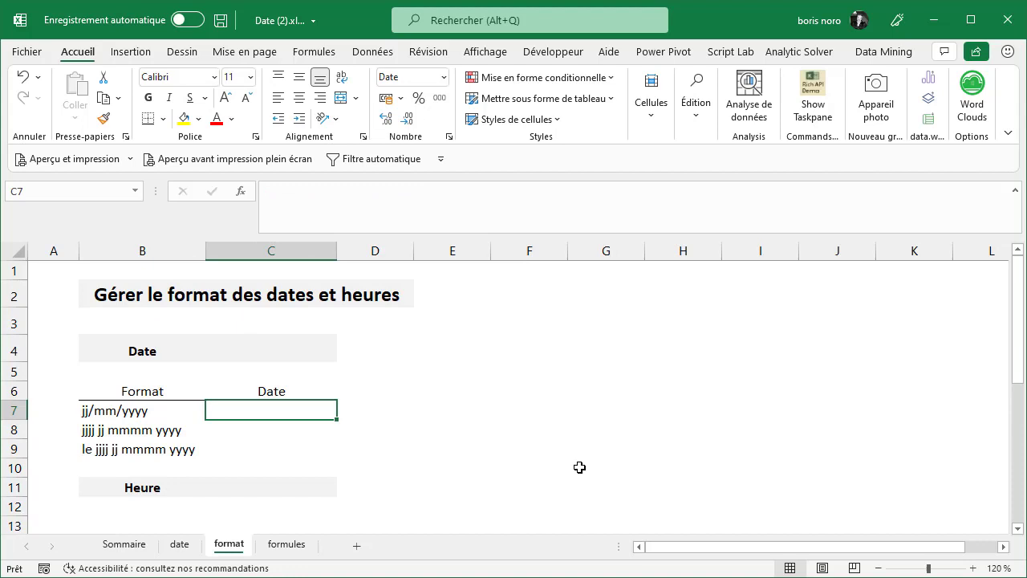
key("ctrl+semicolon")
key("ctrl+Return")
right_click(323, 412)
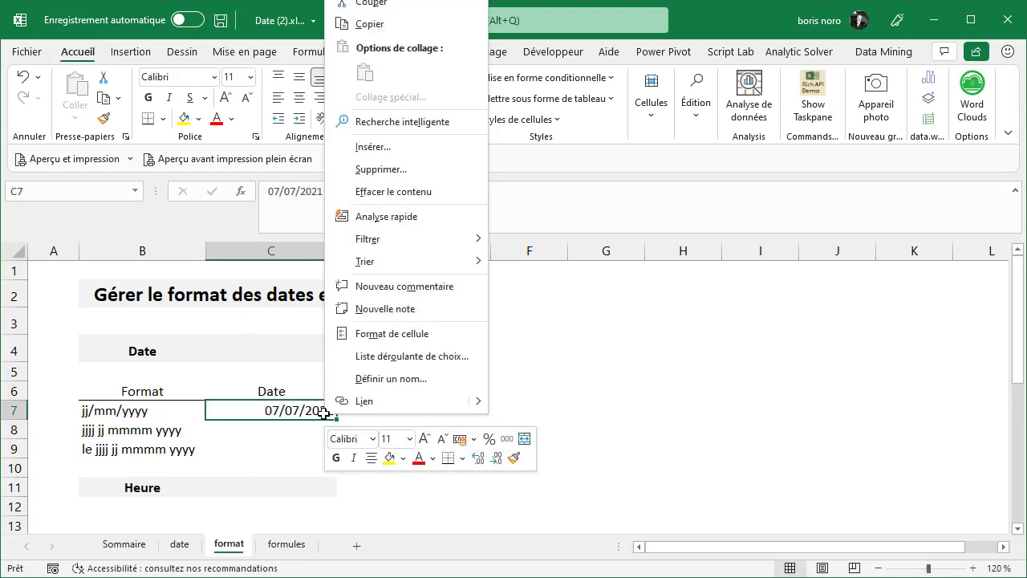
left_click(373, 334)
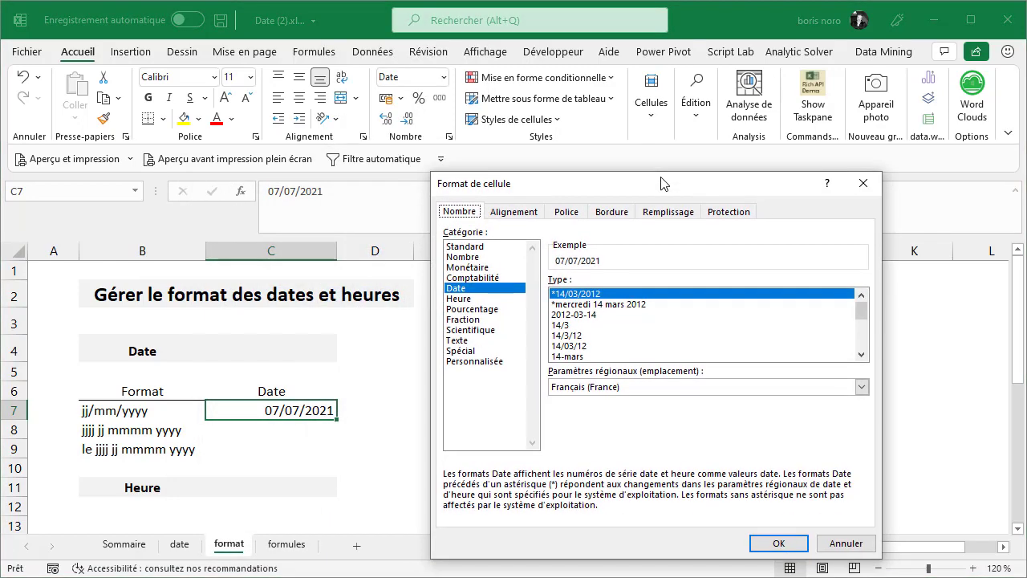
left_click(466, 361)
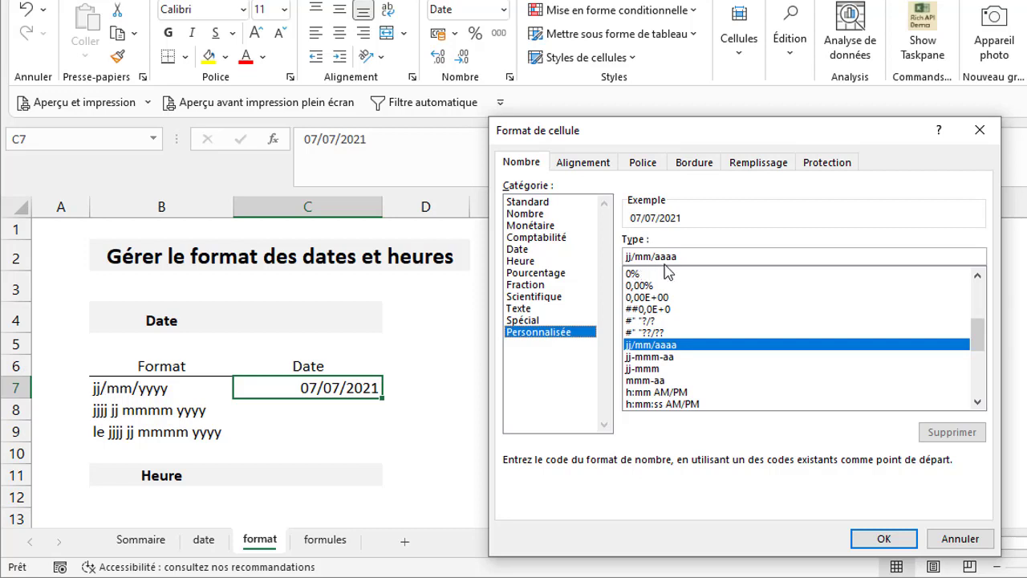
left_click(886, 539)
key("Return")
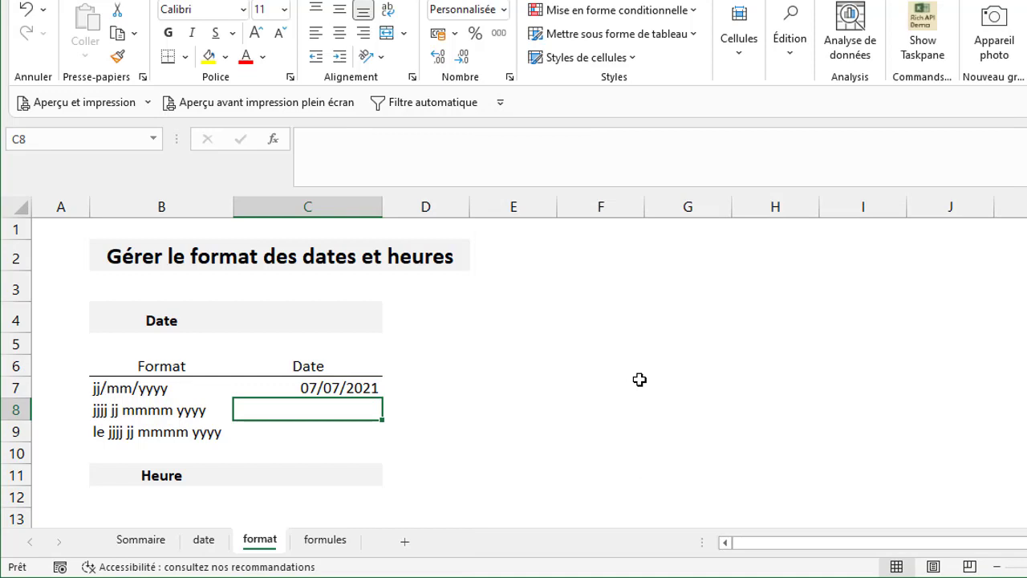
Step: Fill the date down into C8 and bring up its custom format codes
key("ctrl+d")
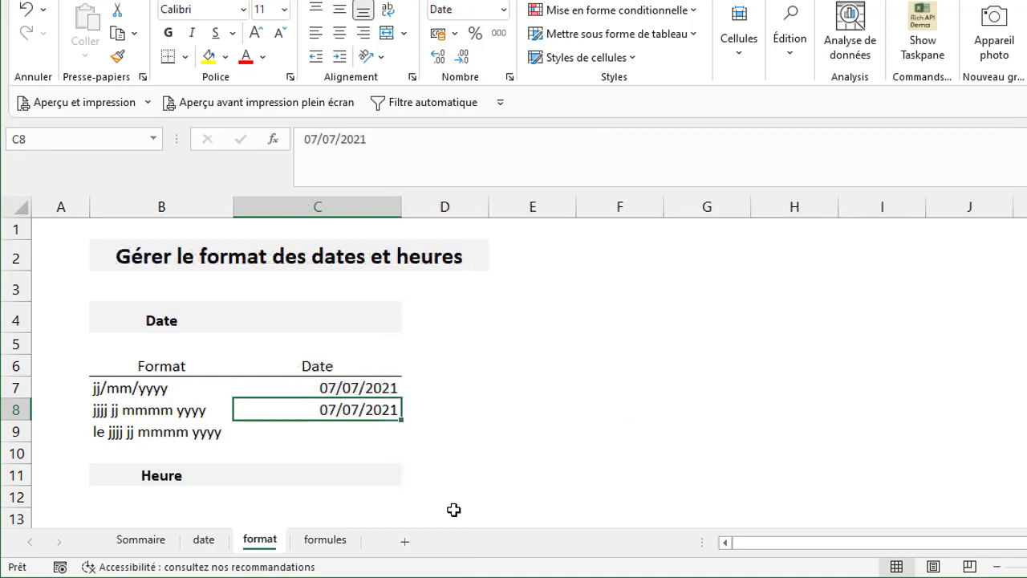
left_click(96, 411)
right_click(353, 411)
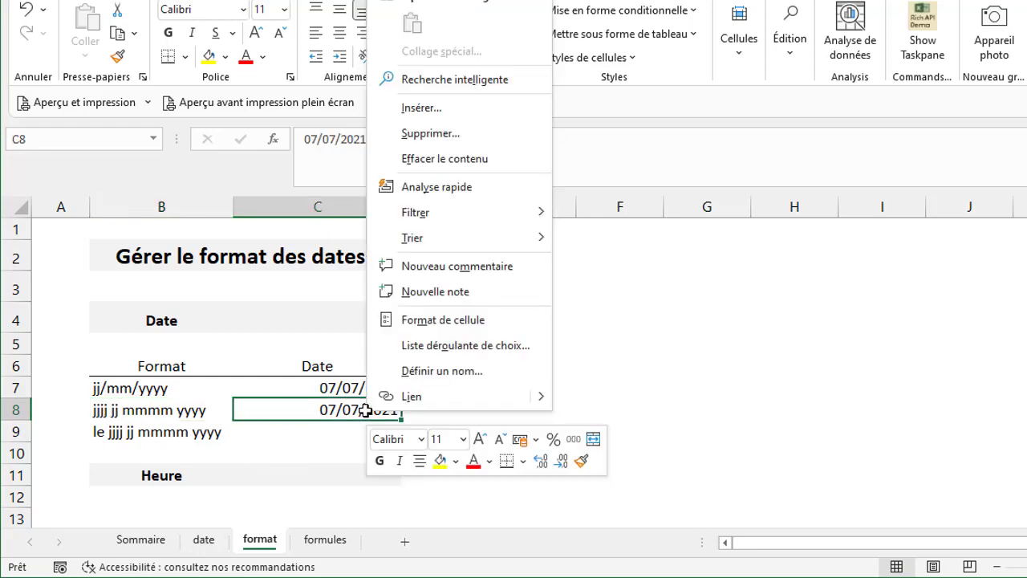
left_click(441, 321)
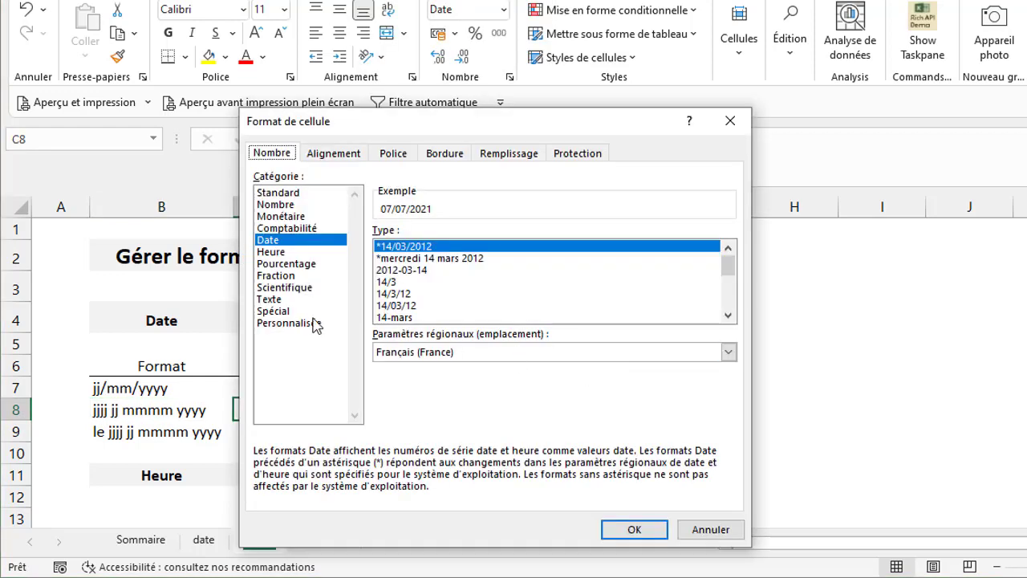
left_click(295, 323)
left_click_drag(551, 130, 827, 167)
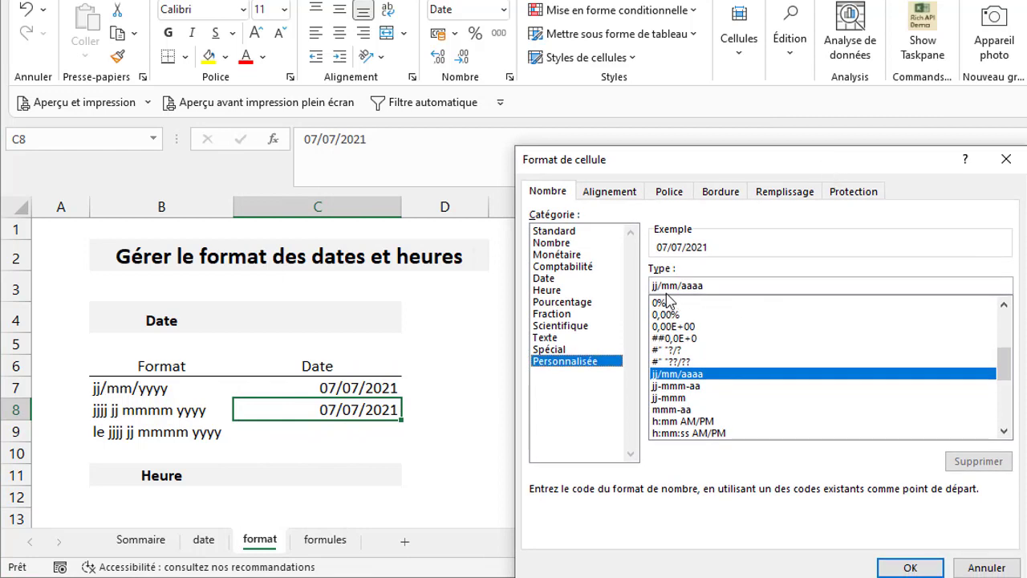
Step: Change C8's custom code to jjjj jj mmmm aaaa so it reads mercredi 07 juillet 2021
left_click(653, 286)
type("j")
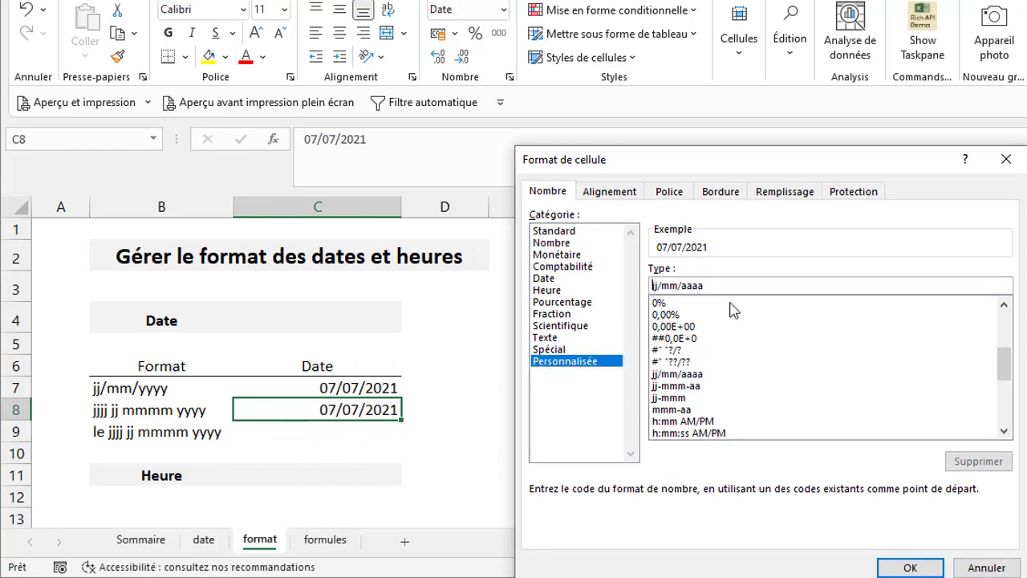
type("j")
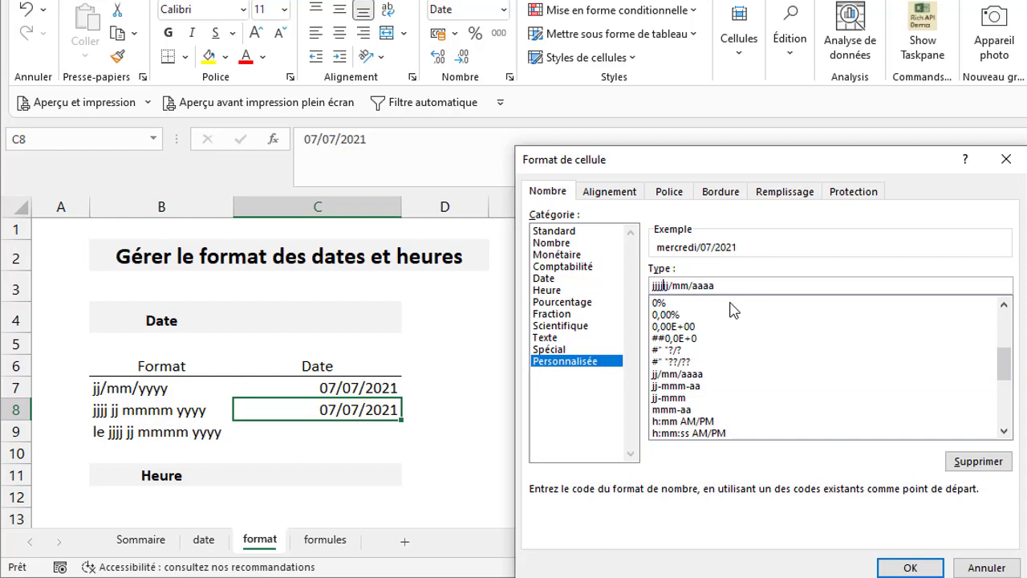
type(" jj")
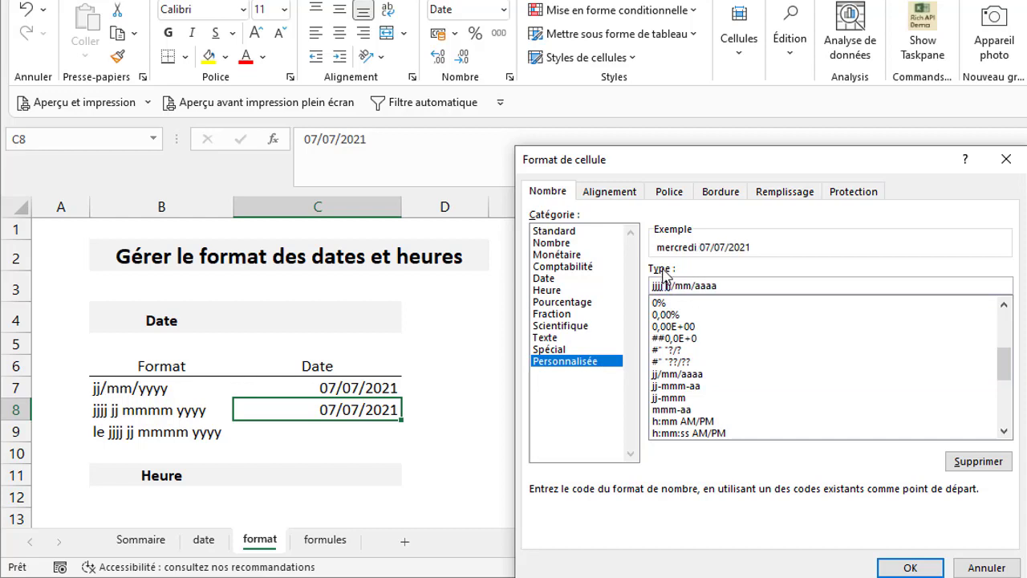
left_click(667, 286)
double_click(666, 286)
left_click(677, 286)
key("BackSpace")
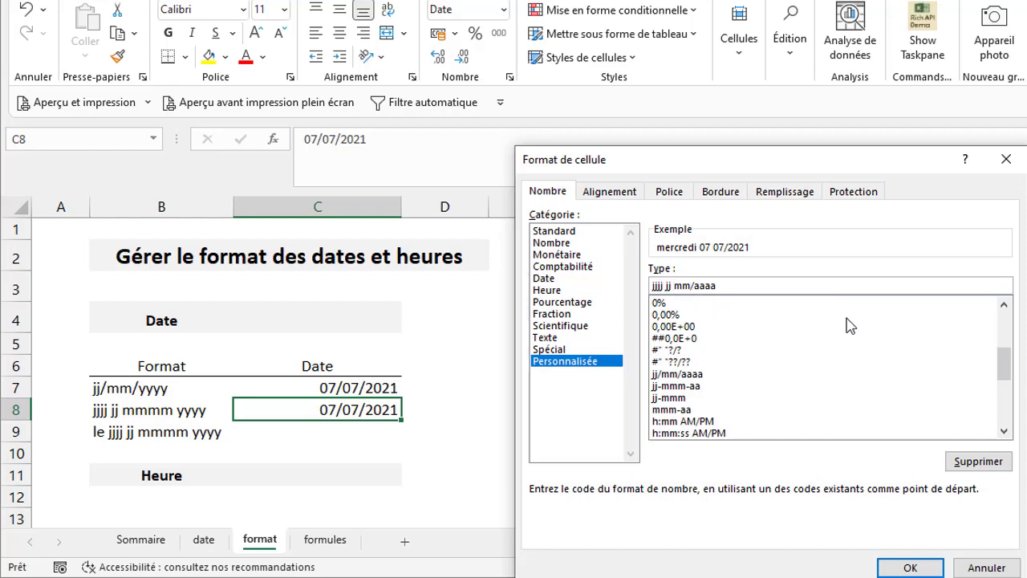
type("mm")
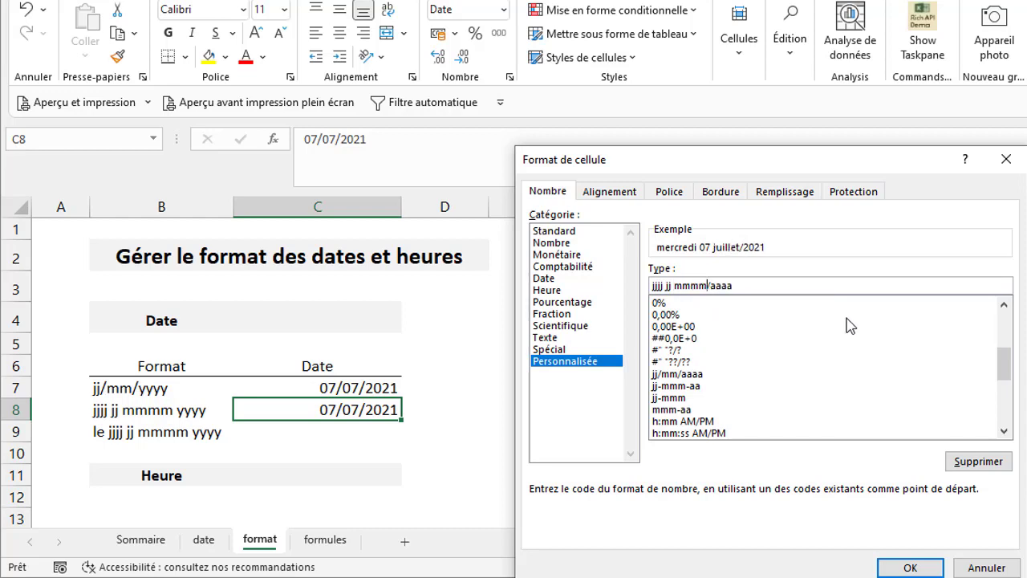
left_click(712, 285)
key("BackSpace")
left_click(907, 567)
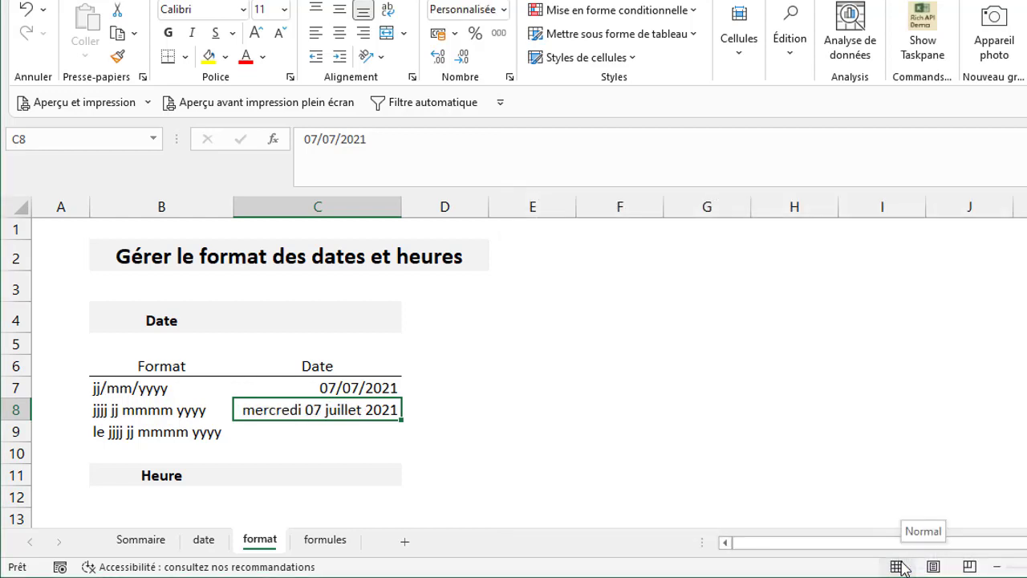
left_click(324, 426)
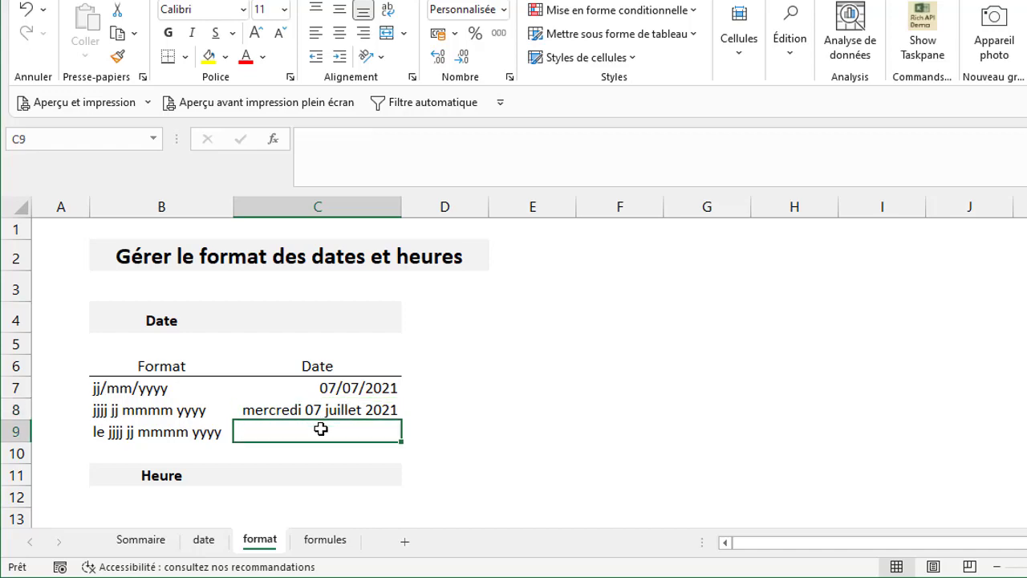
Step: Copy the formatted date from C8 into C9
left_click(387, 412)
right_click(388, 411)
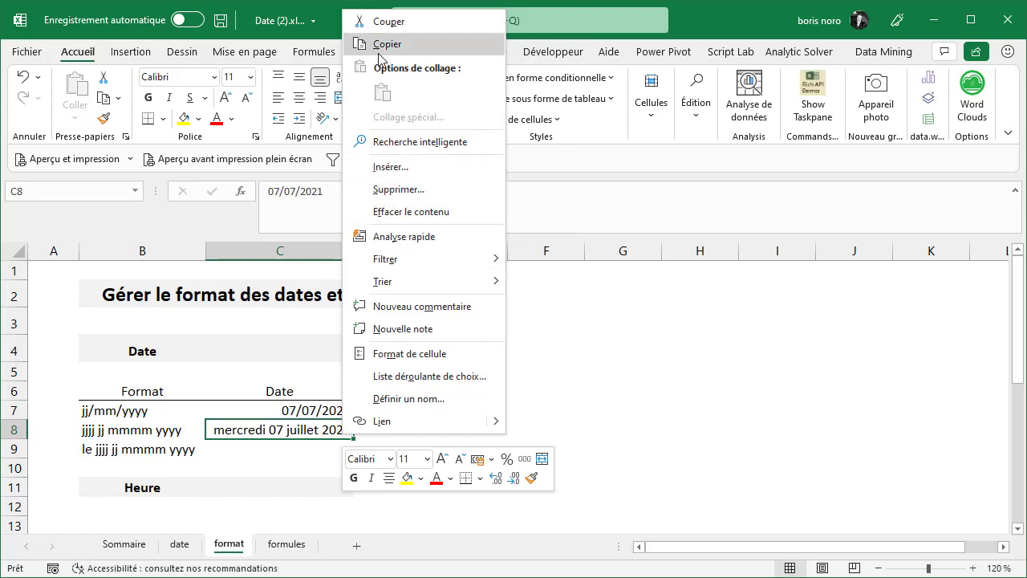
left_click(388, 44)
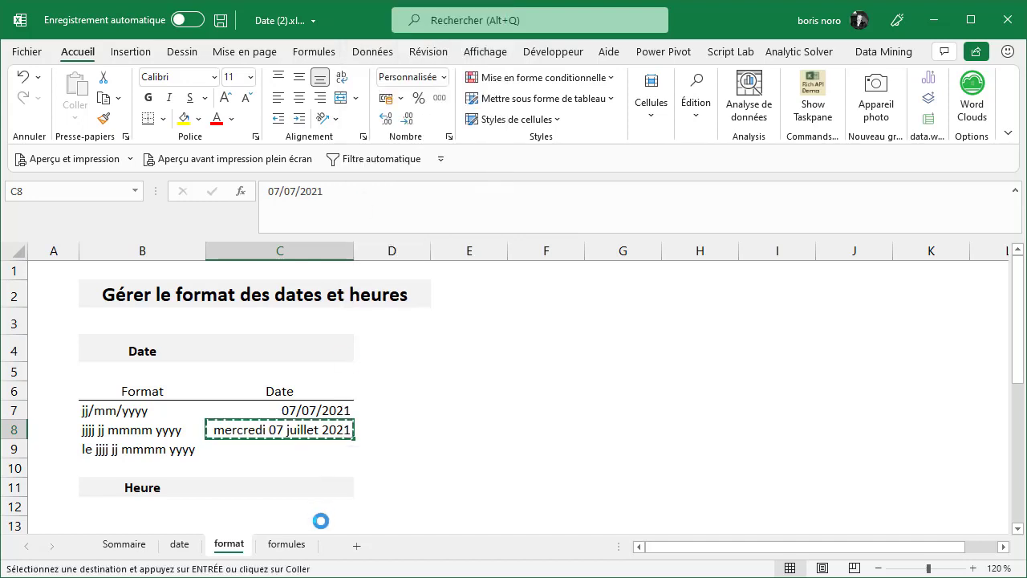
left_click(280, 445)
right_click(279, 446)
left_click(321, 106)
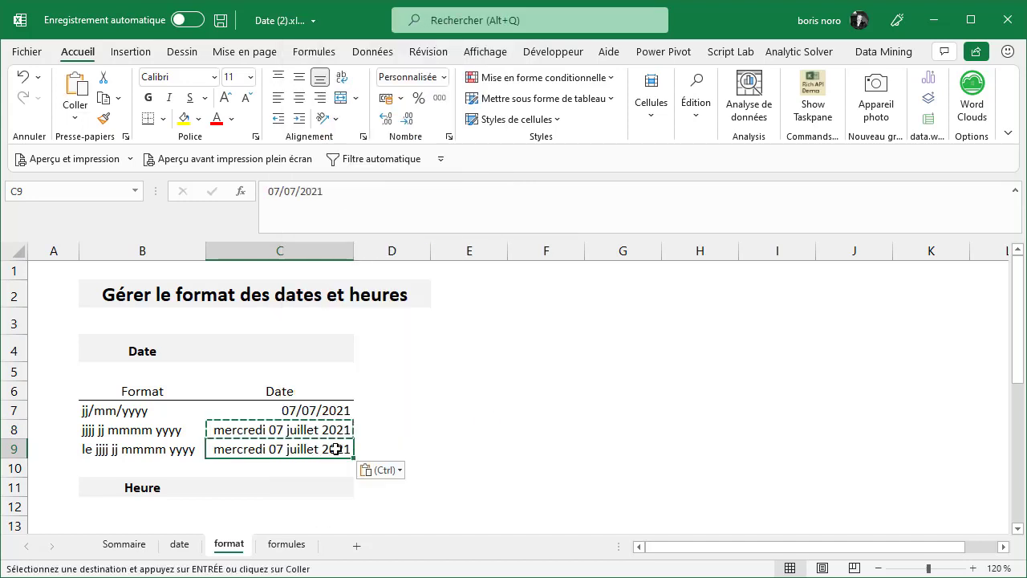
Step: Prefix C9's custom format with "le" so it reads le mercredi 07 juillet 2021
right_click(336, 449)
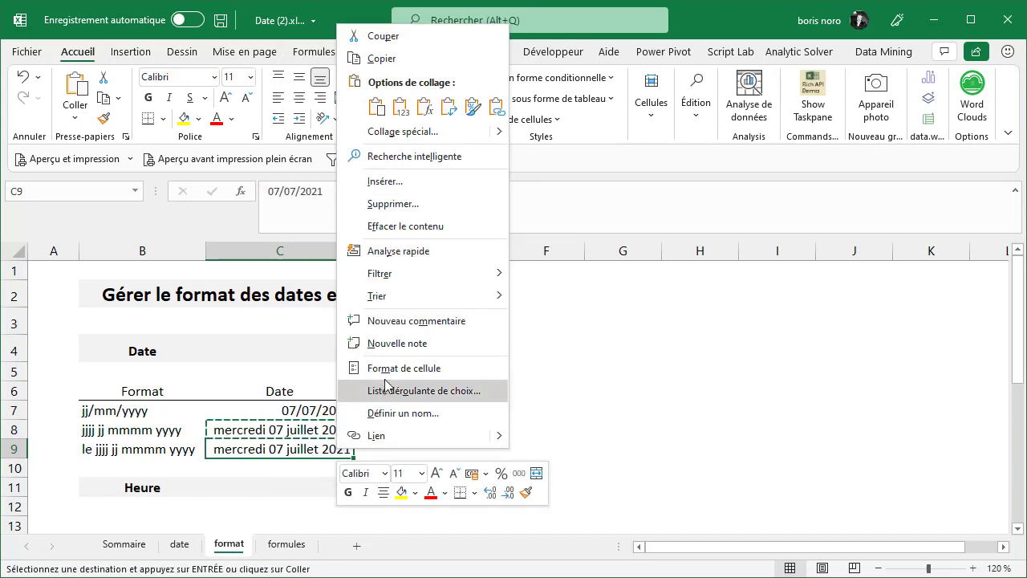
left_click(490, 386)
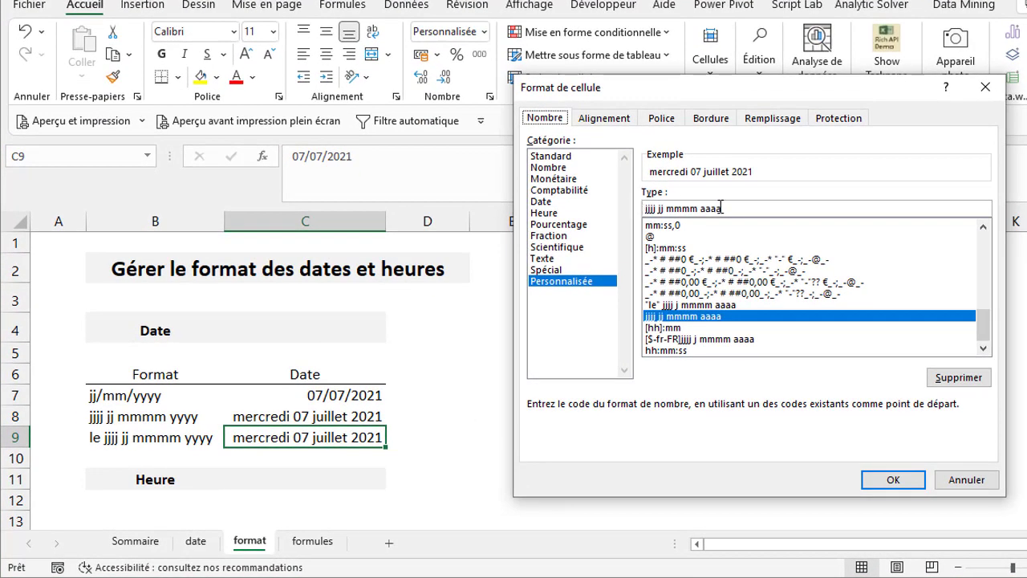
left_click(649, 209)
type("\"")
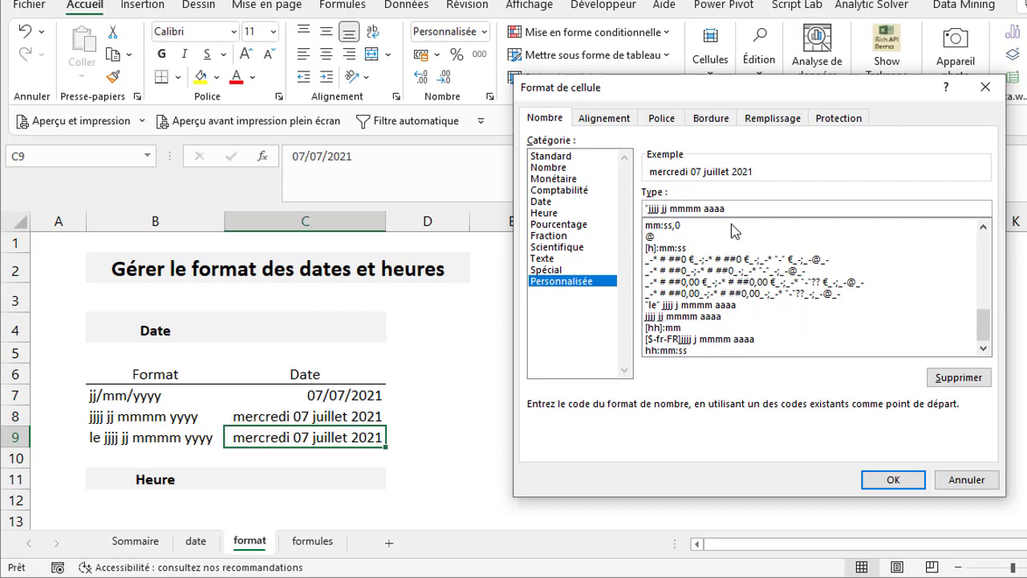
type("l")
type("e\"")
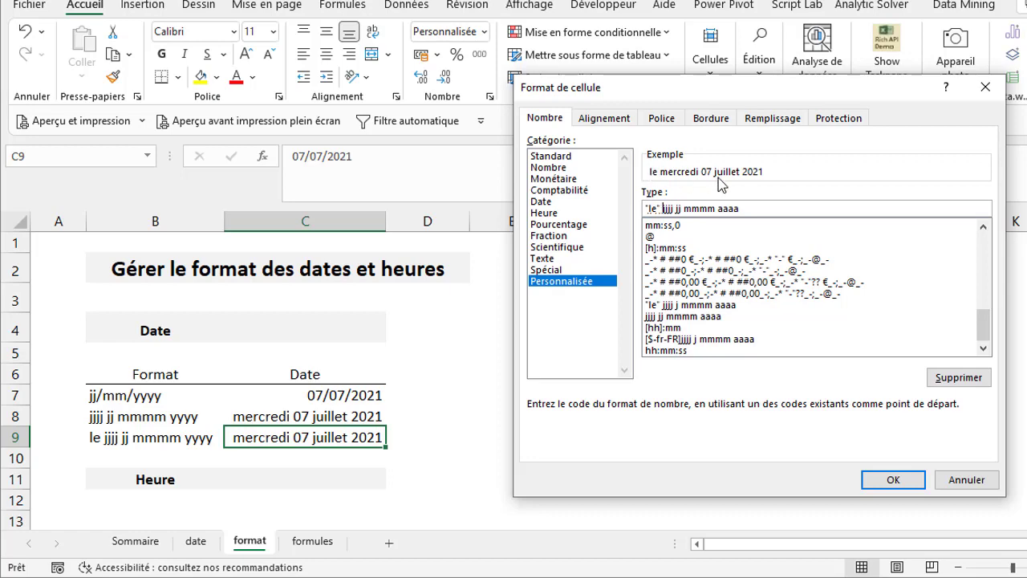
left_click(899, 479)
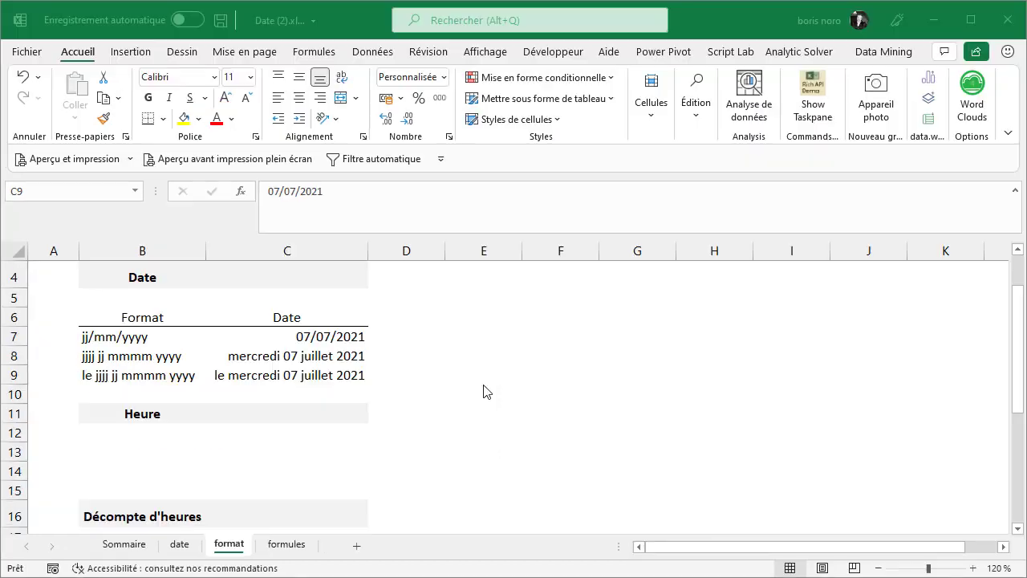
scroll(486, 390, "down", 1)
left_click(145, 389)
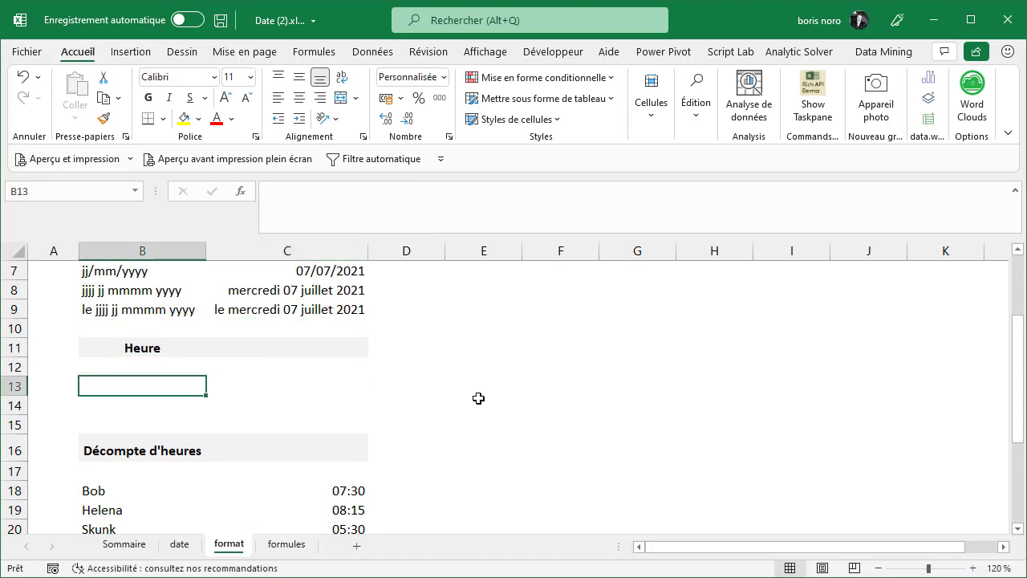
Step: Enter the time 05:45 in B13, displayed as 05:45:00
type("05:")
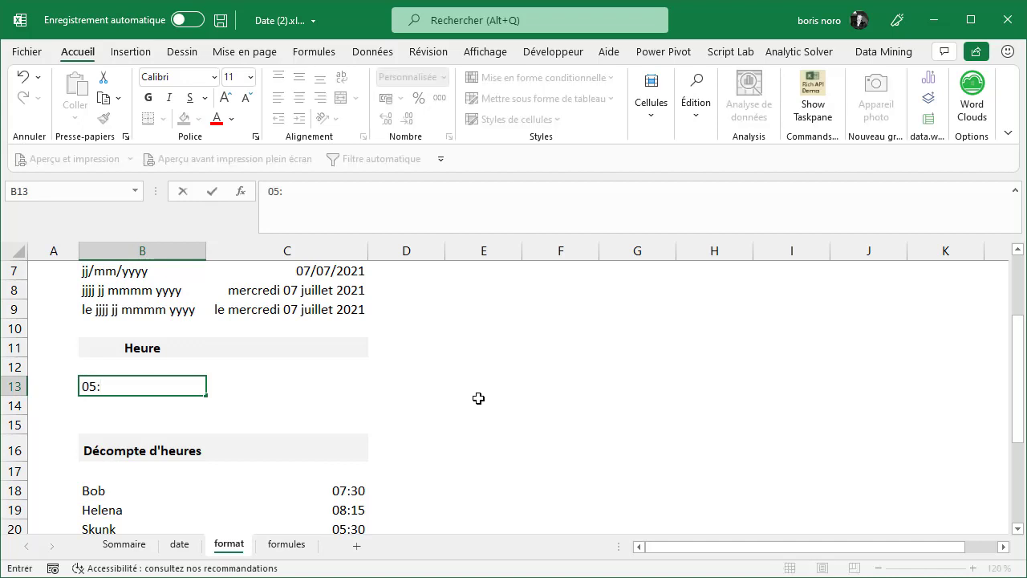
type("45")
left_click(478, 398)
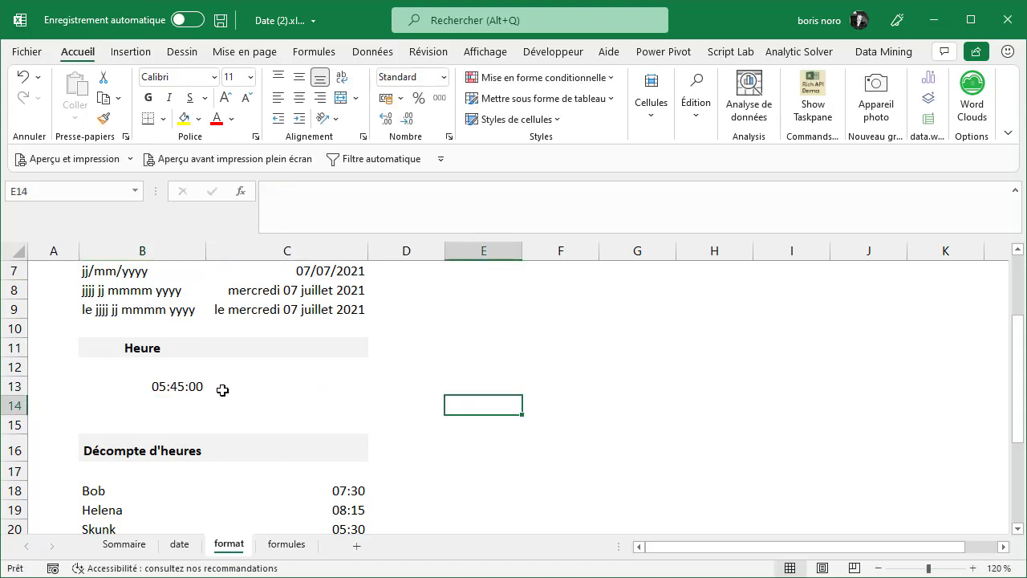
left_click(194, 388)
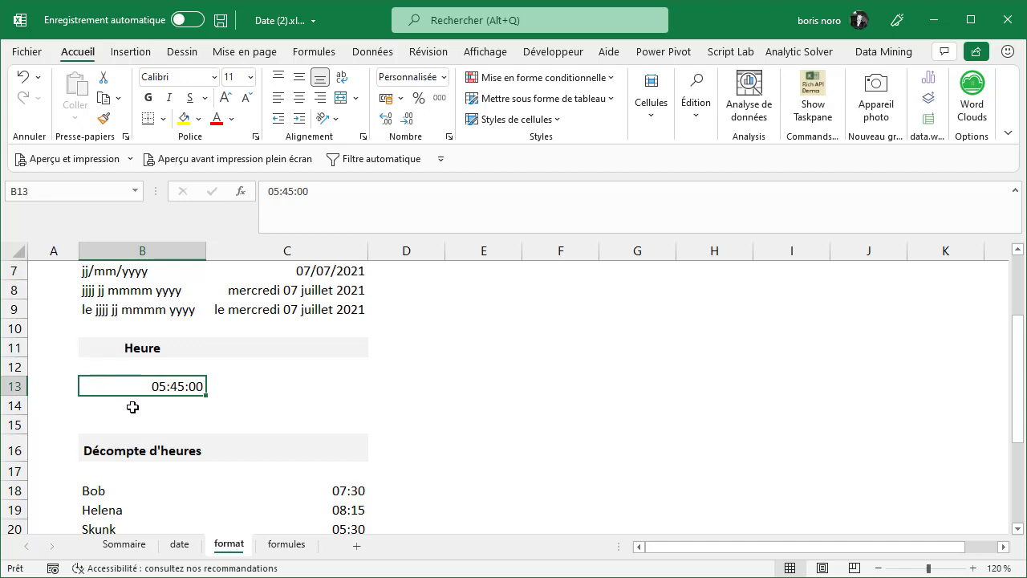
Step: View B13 as the plain number 0,24, then apply an Heure format showing 05:45:00
right_click(183, 386)
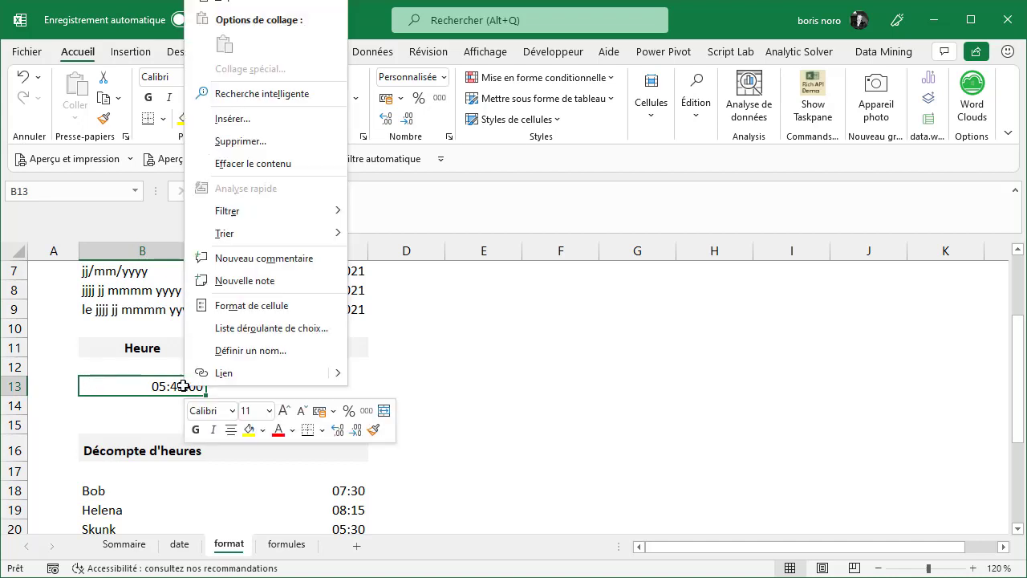
left_click(241, 305)
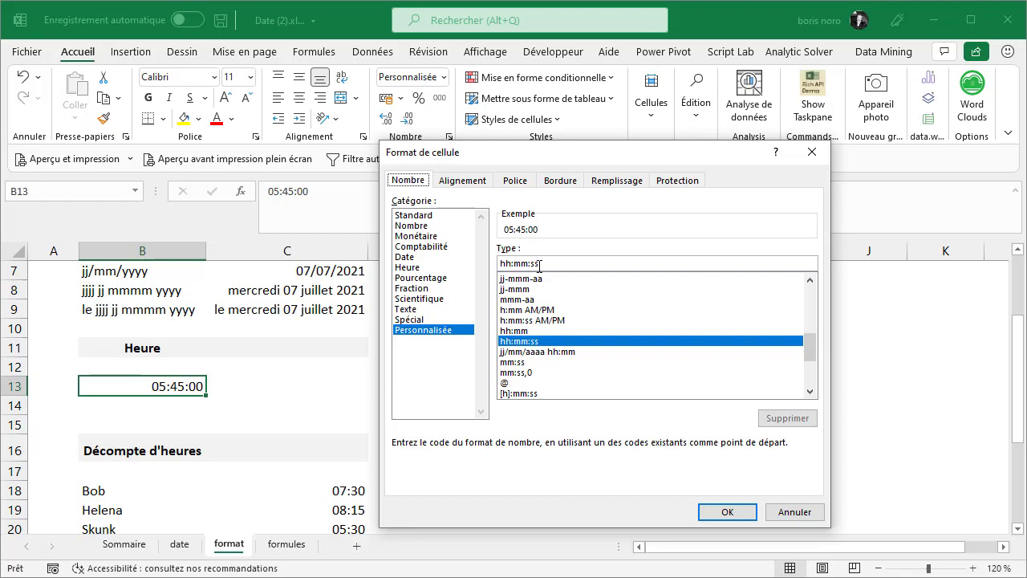
left_click(411, 226)
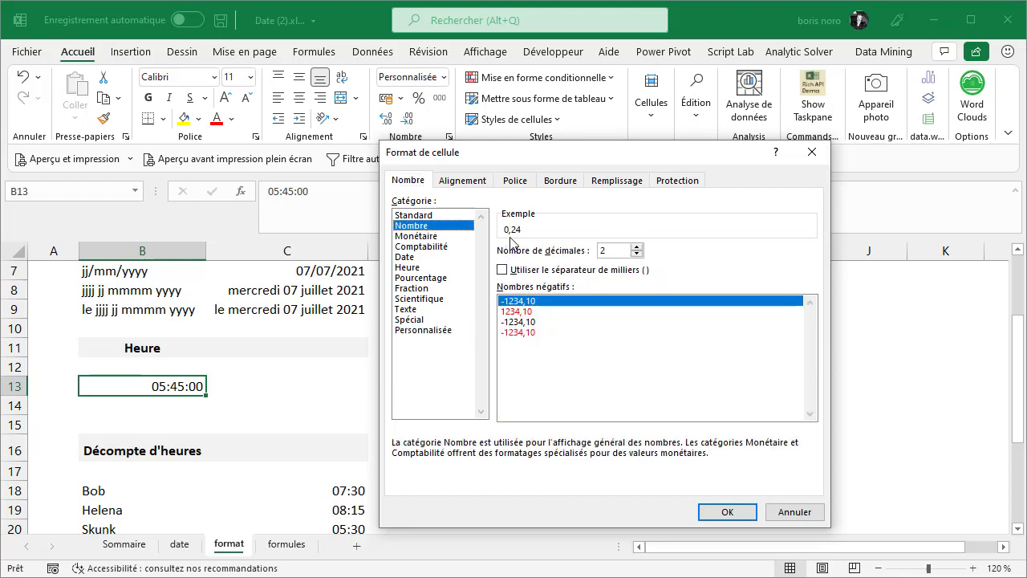
left_click(407, 268)
left_click(727, 511)
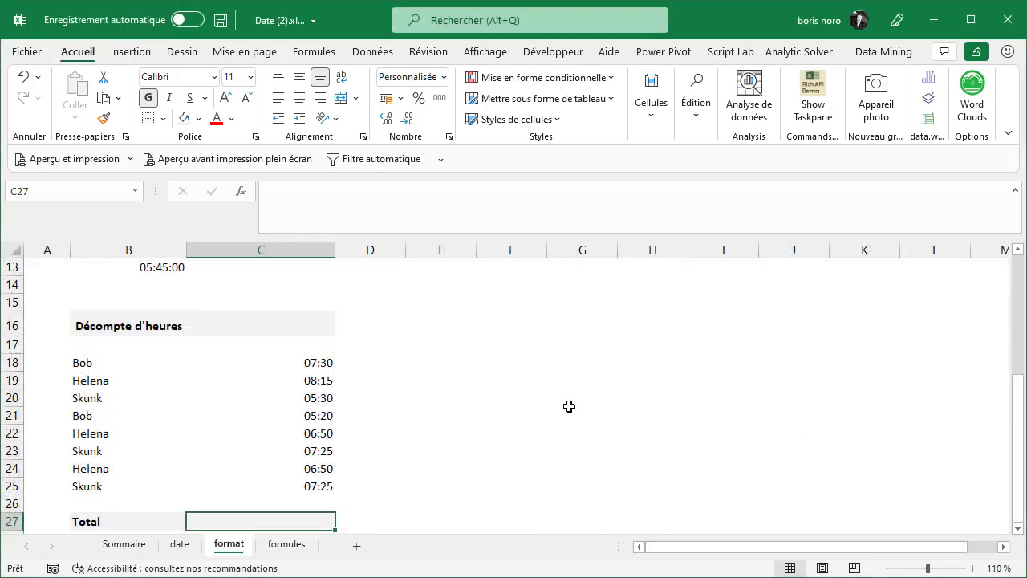
Step: Enter =SOMME(C18:C25) in Total cell C27, giving 07:05
left_click_drag(101, 316, 85, 435)
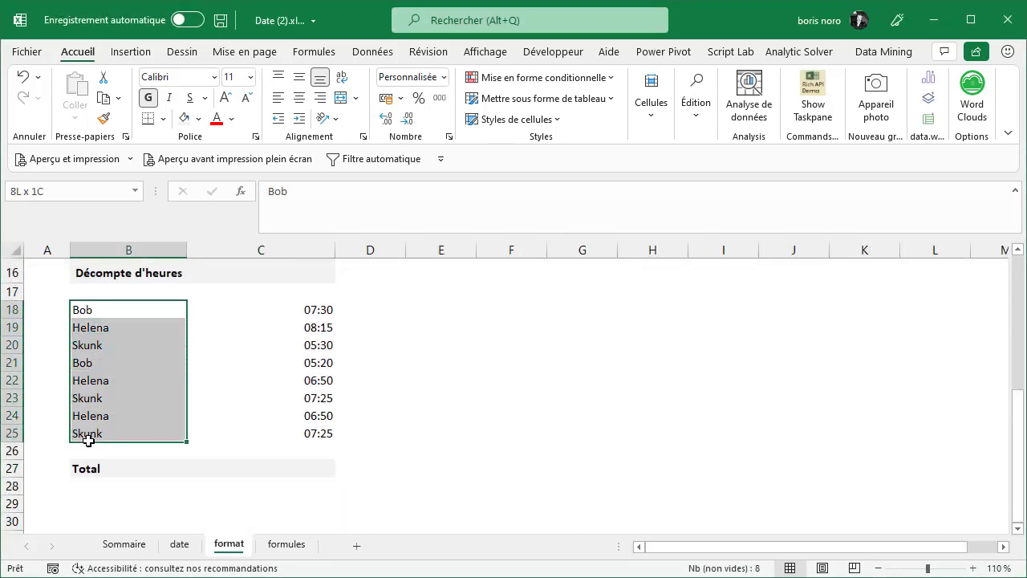
left_click_drag(329, 312, 317, 433)
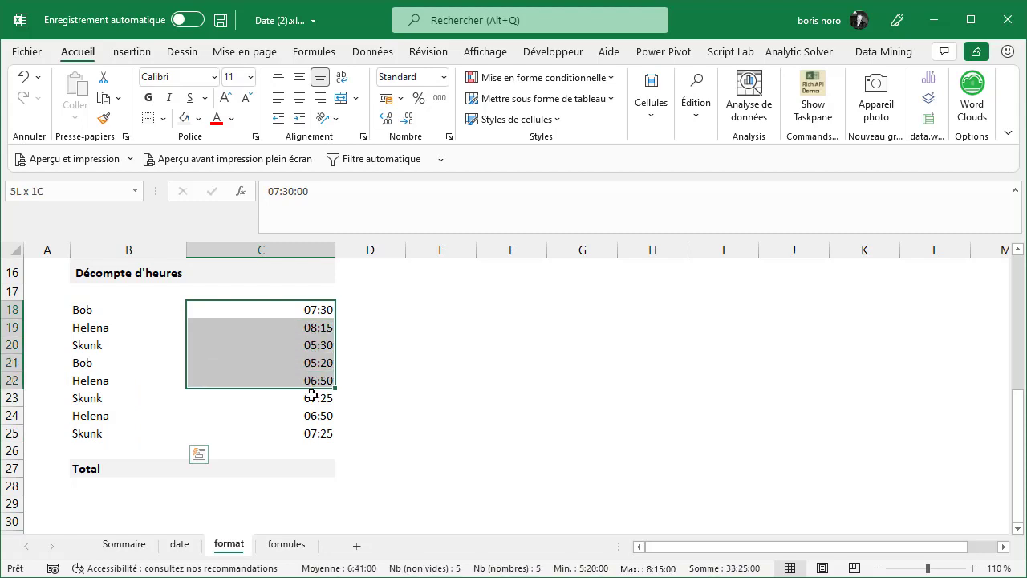
left_click(490, 398)
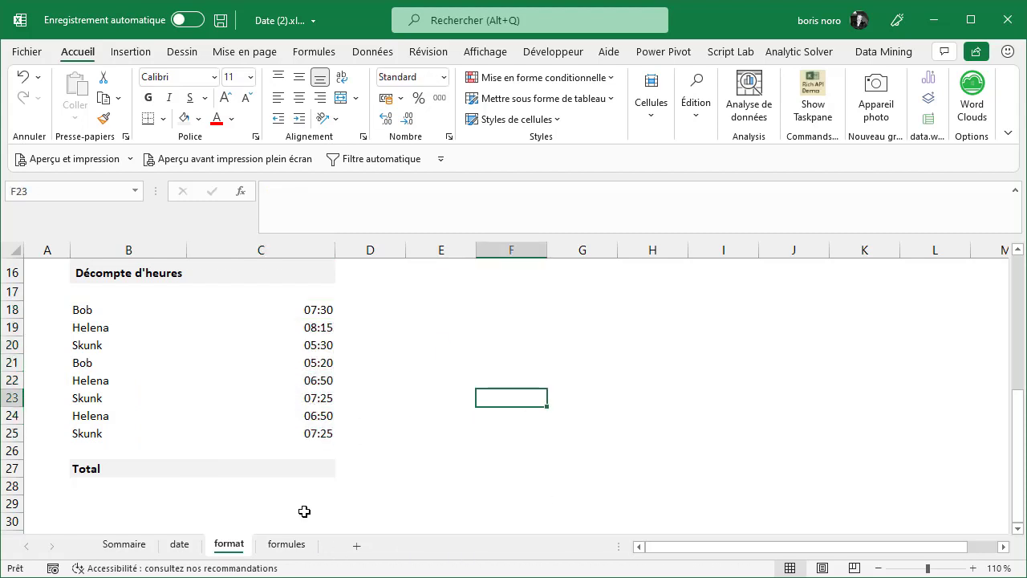
left_click(314, 467)
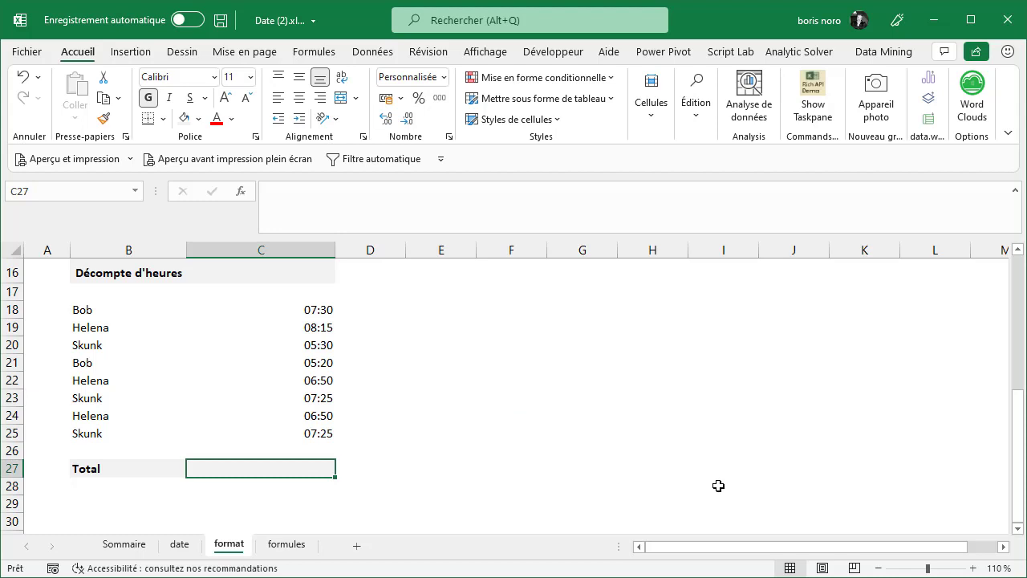
type("=")
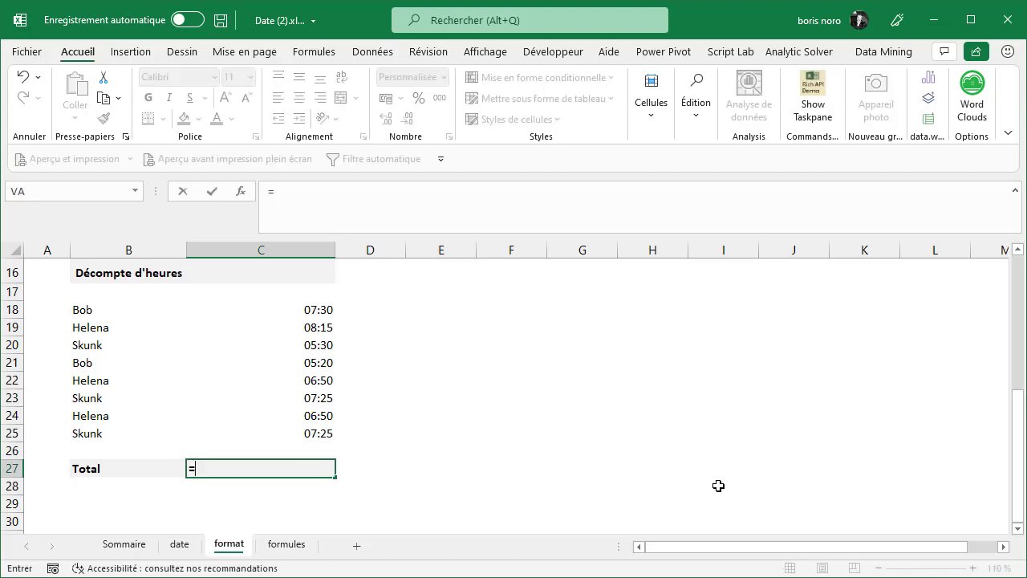
type("somme")
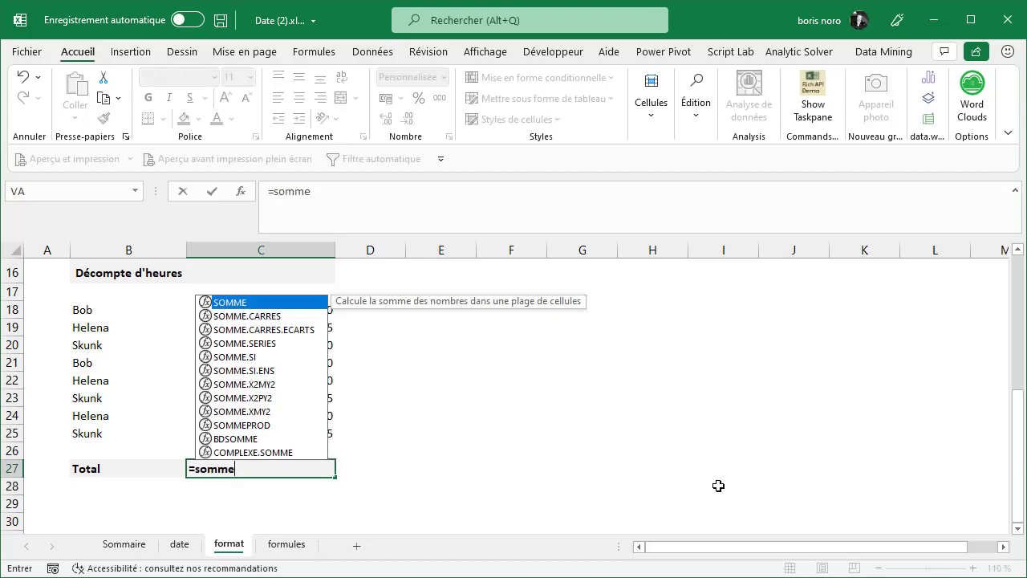
type("(")
left_click_drag(309, 309, 305, 432)
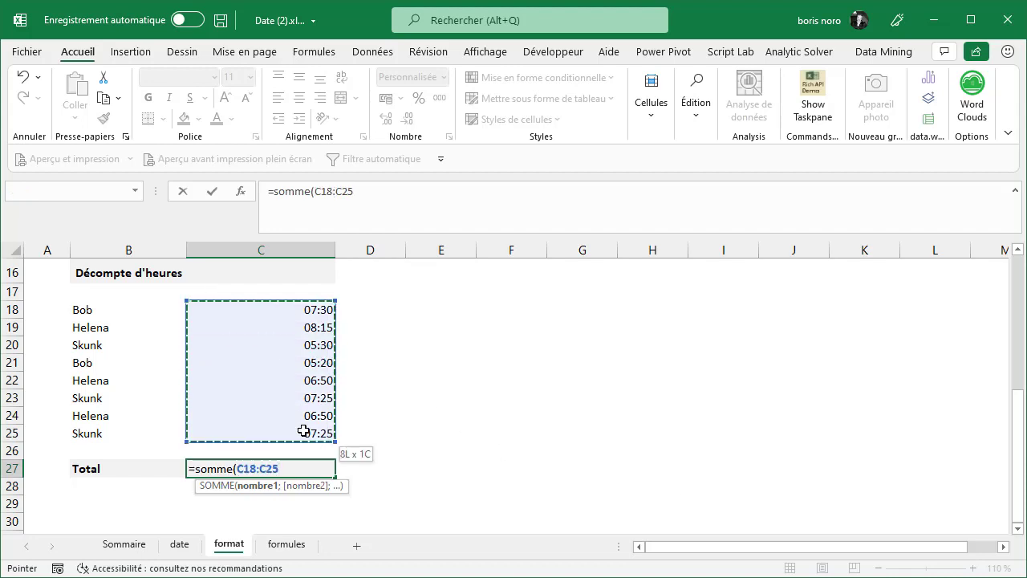
key("Return")
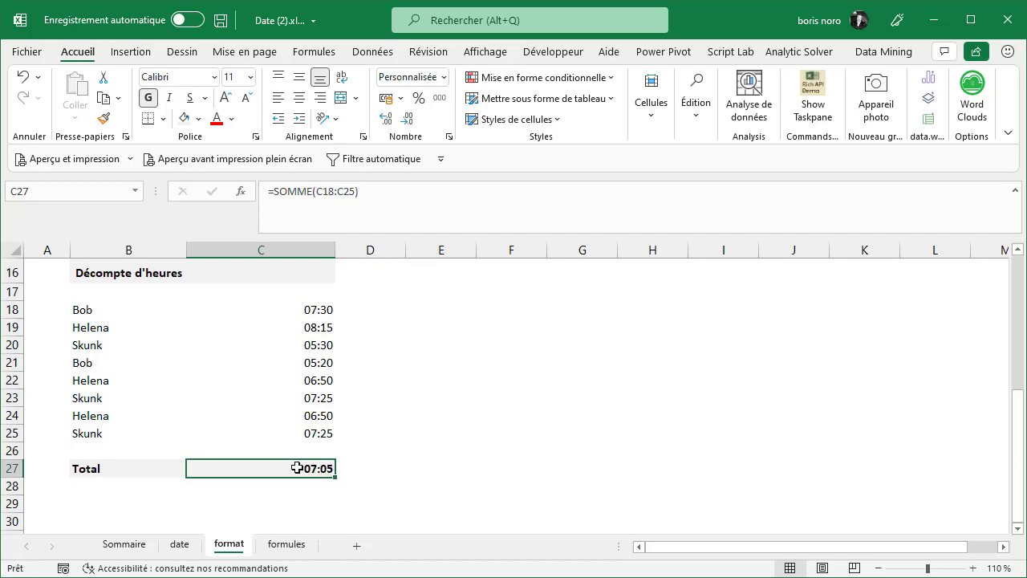
Step: Apply the custom [hh]:mm format to C27 so the Total shows 55:05
right_click(294, 466)
left_click(365, 387)
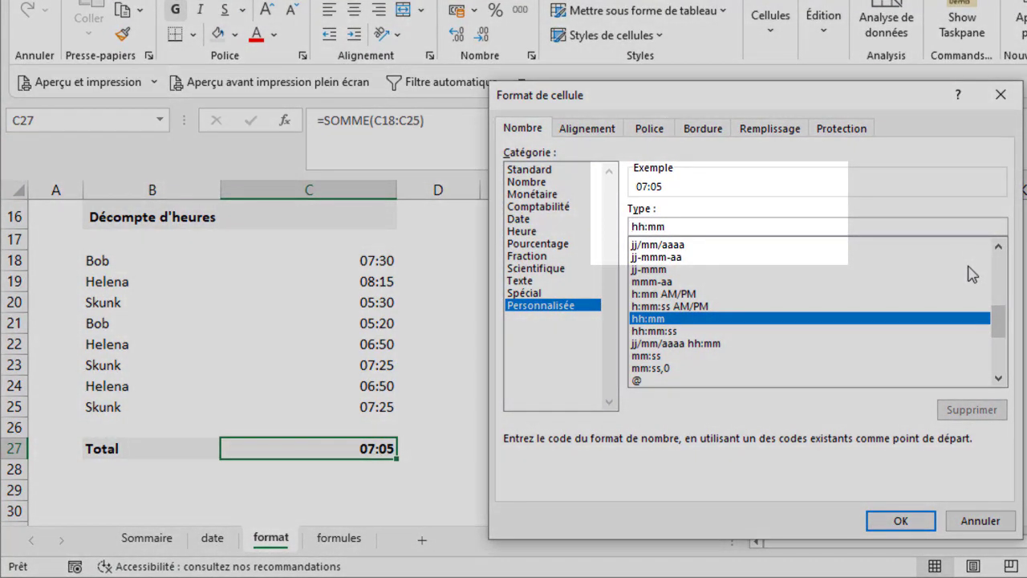
type("[")
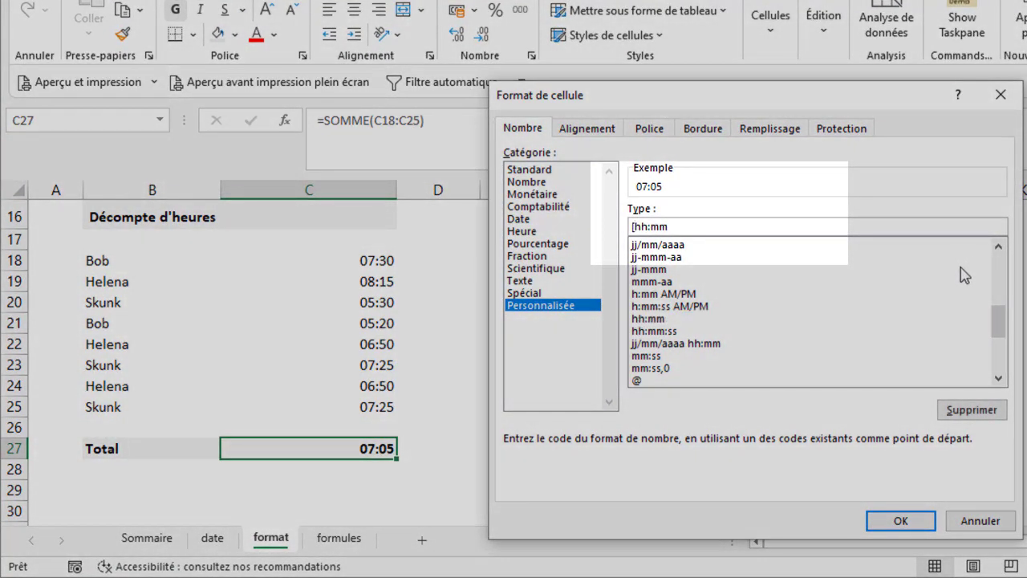
left_click(647, 228)
type("]")
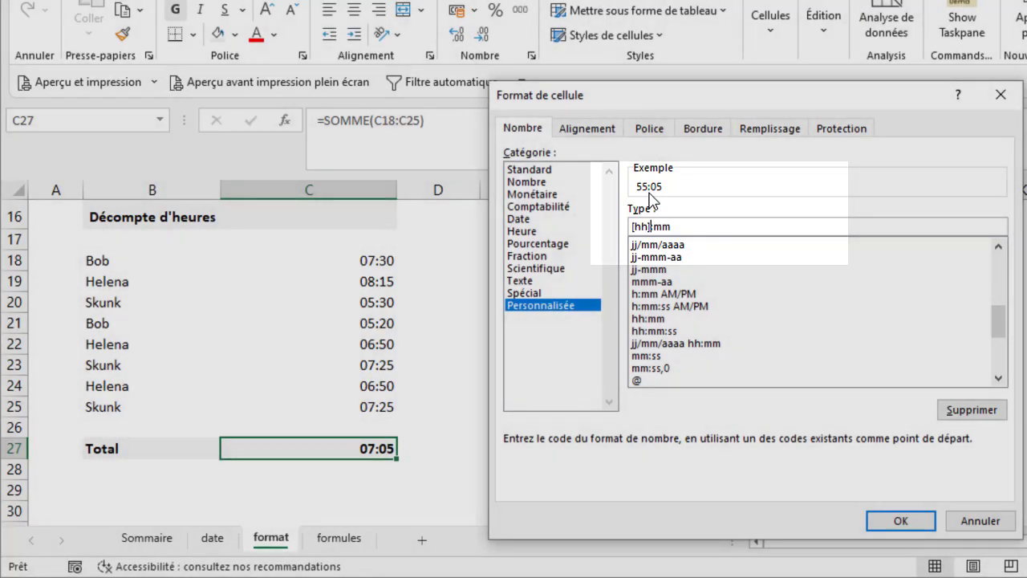
left_click(908, 522)
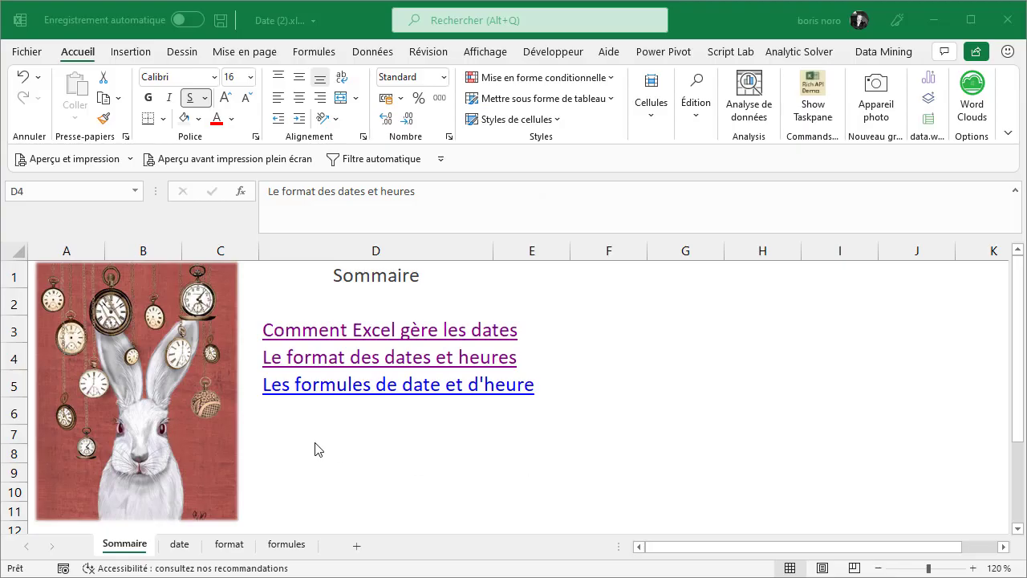
Step: On the formules sheet, enter =MOIS(C4) in C5 to extract month 7
left_click(279, 408)
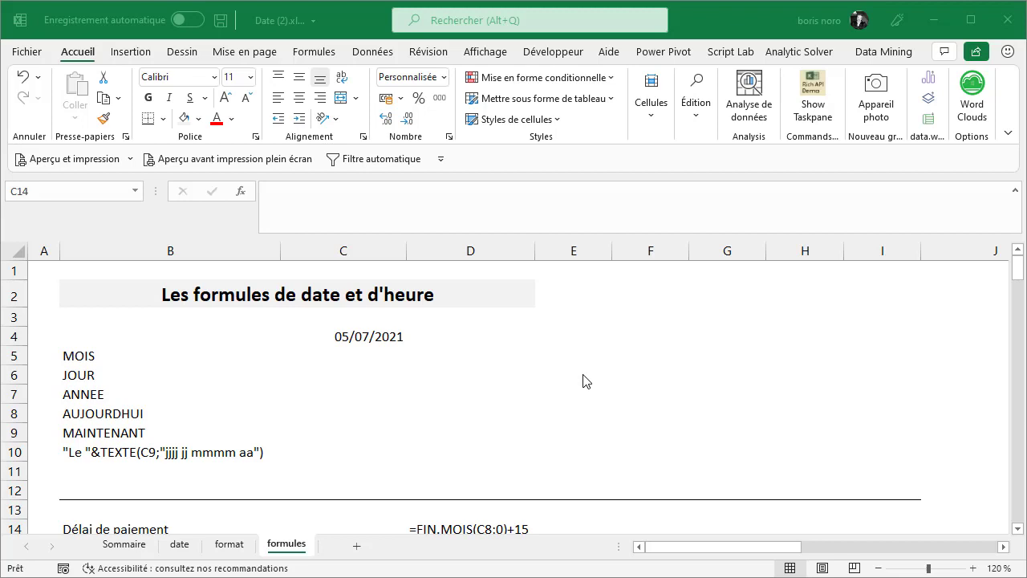
left_click(371, 342)
left_click(369, 356)
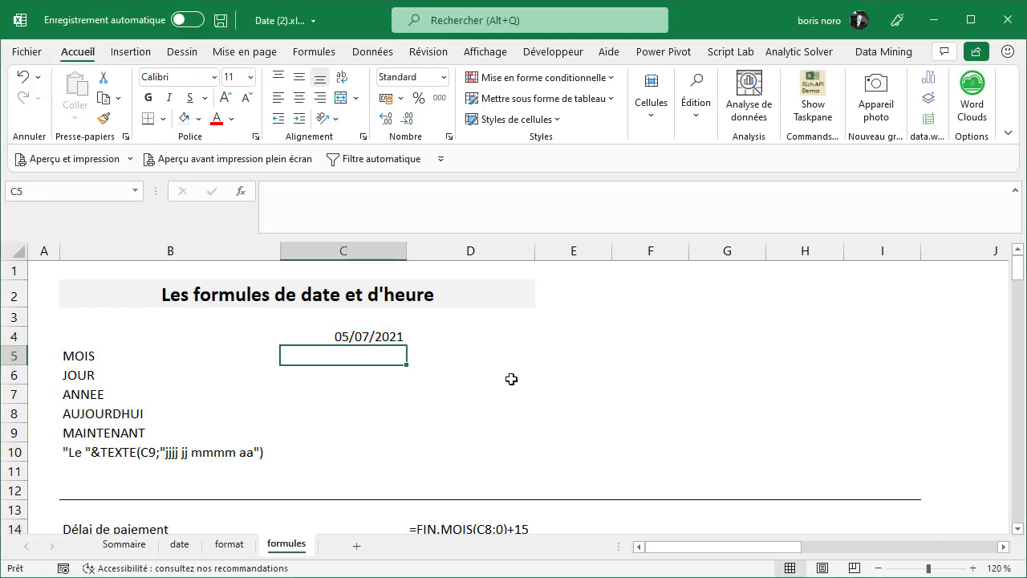
type("=")
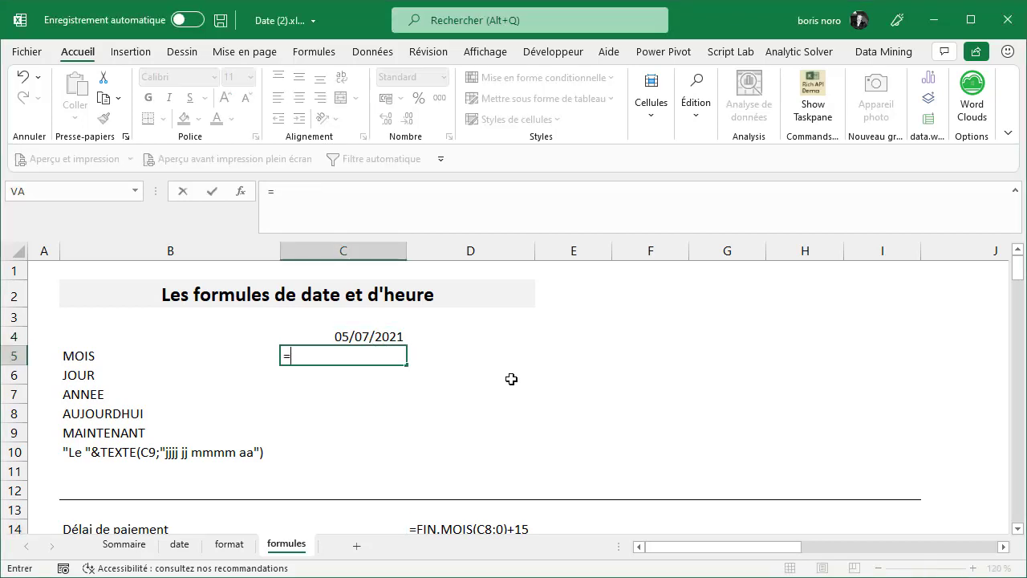
type("mo")
key("Tab")
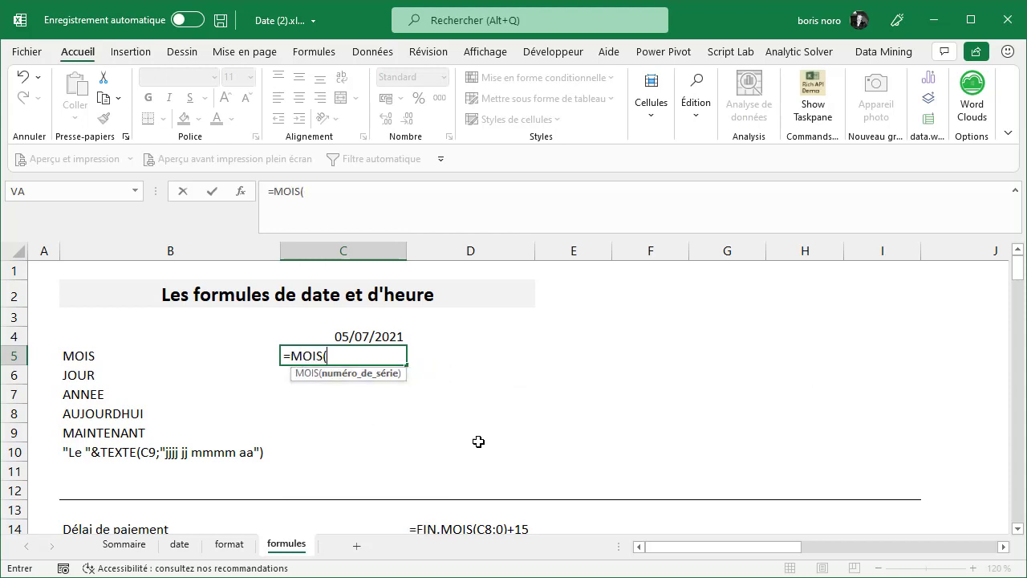
left_click(381, 337)
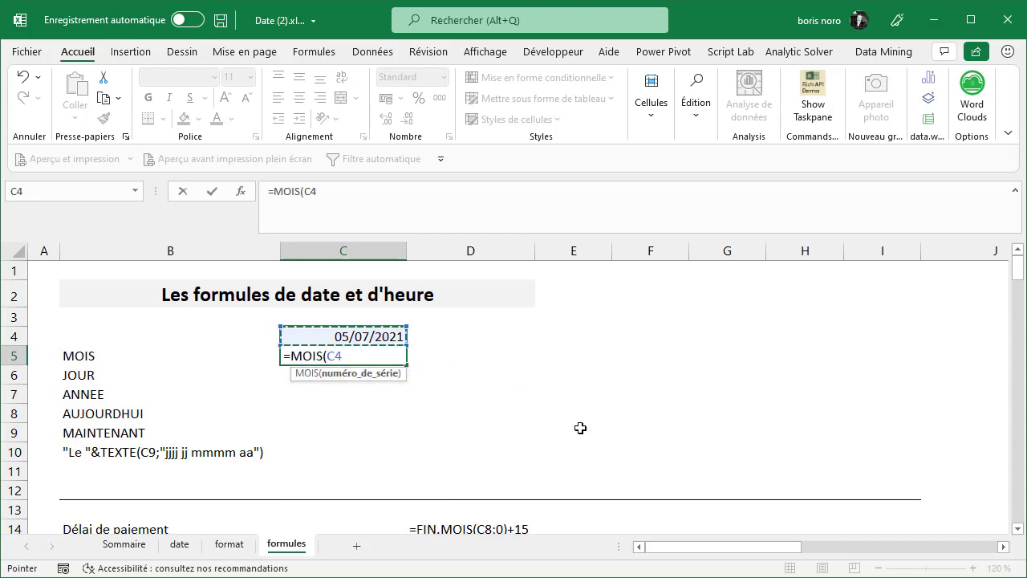
type(")")
key("Return")
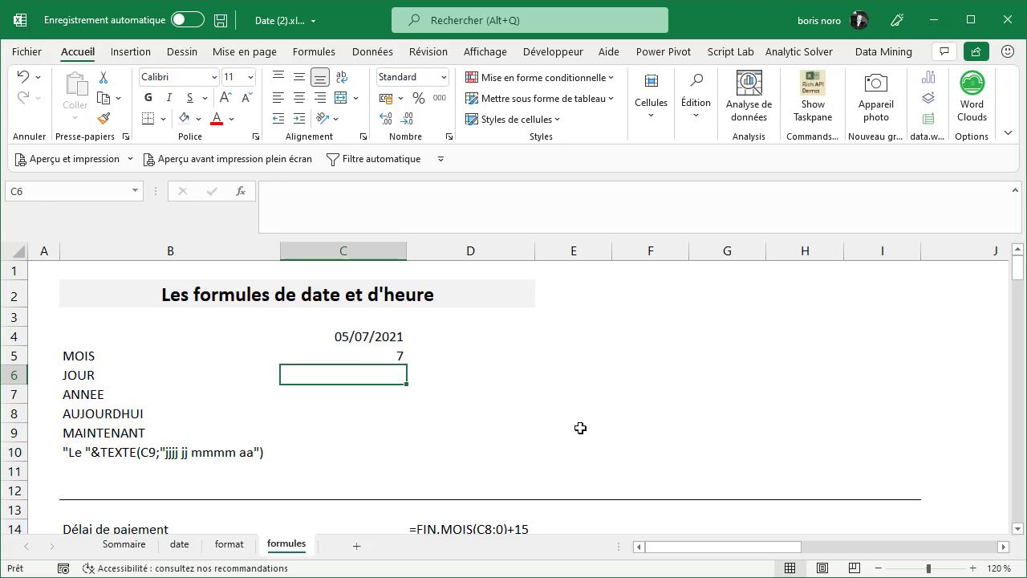
Step: Enter =JOUR(C4) in C6 and =ANNEE(C4) in C7, giving 5 and 2021
type("=jo")
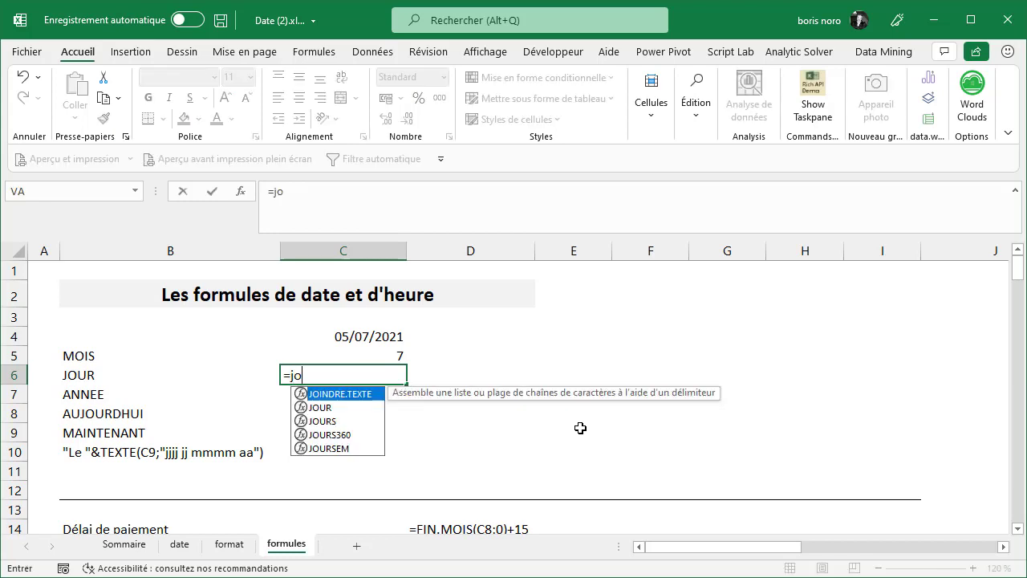
type("u")
double_click(366, 397)
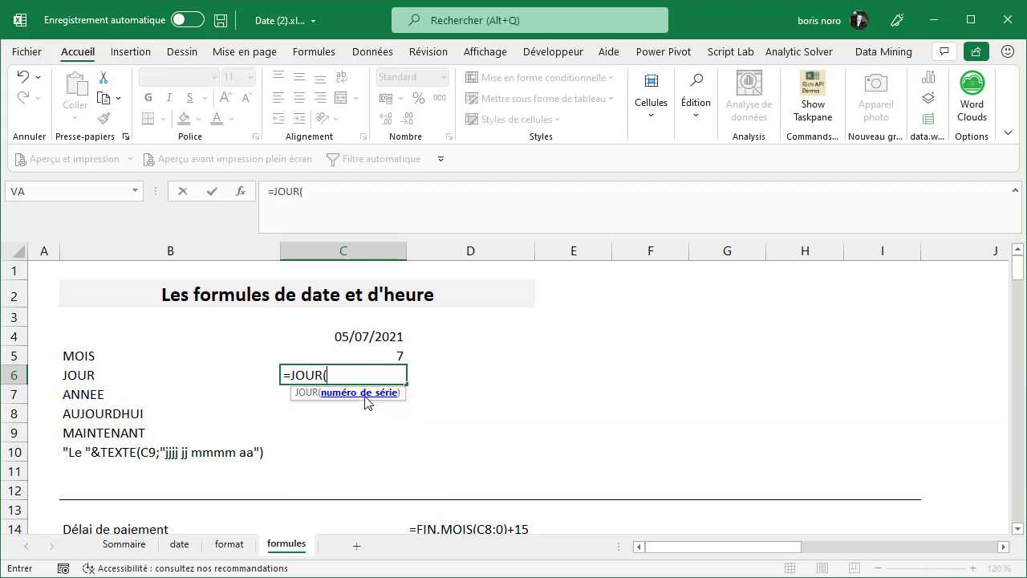
left_click(371, 339)
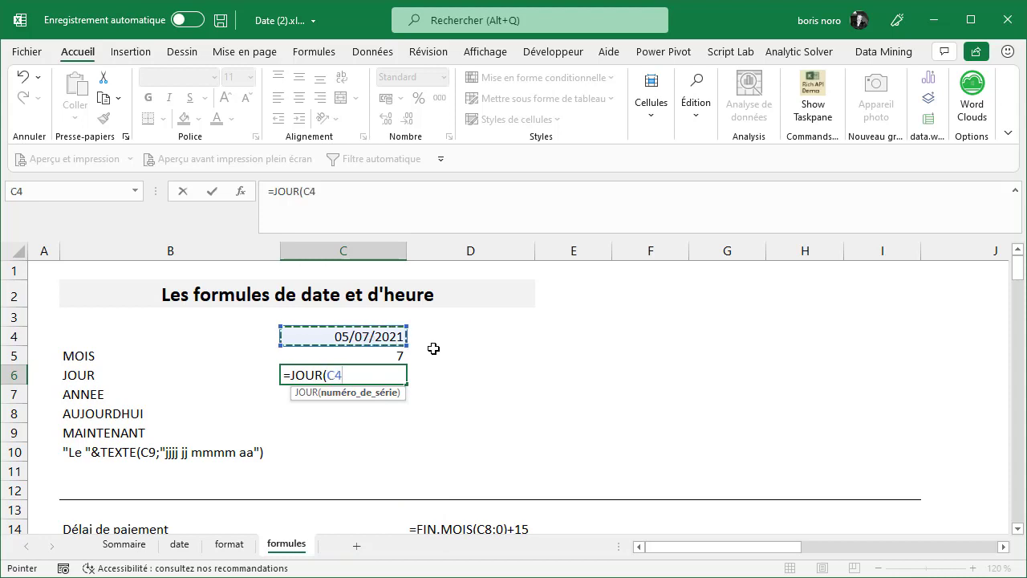
type(")")
key("Return")
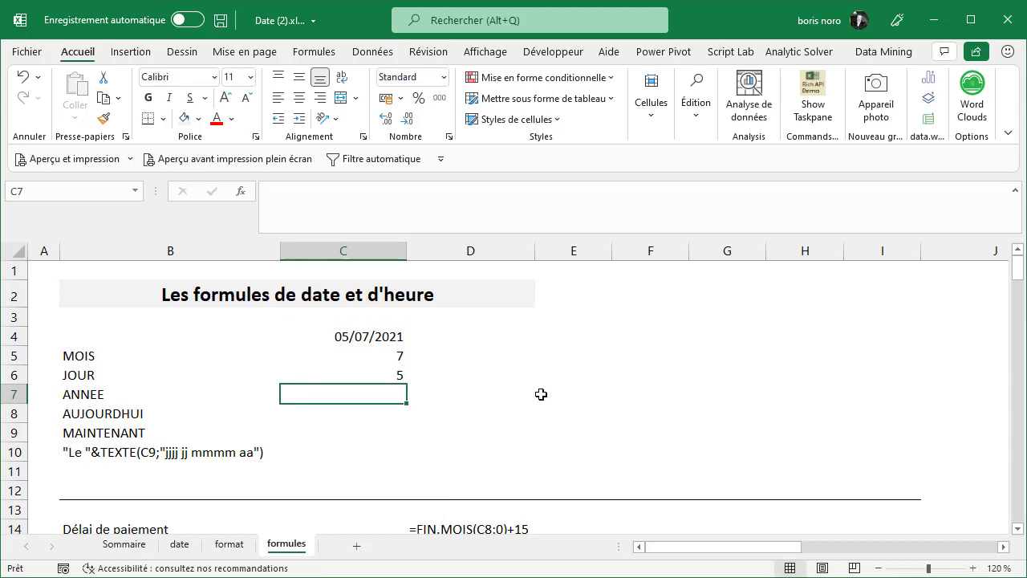
type("=ANNEE(")
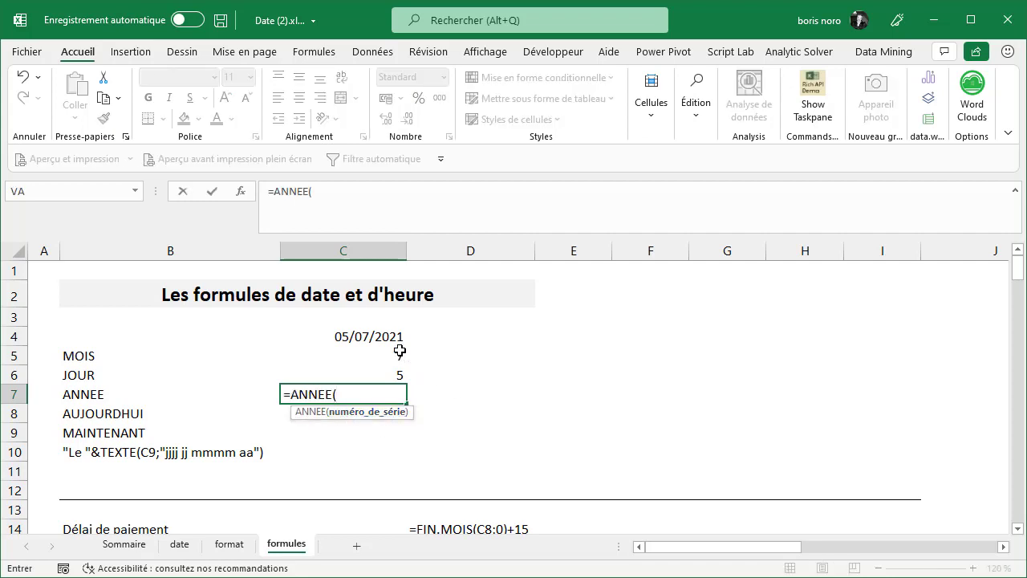
left_click(399, 337)
type(")")
key("Return")
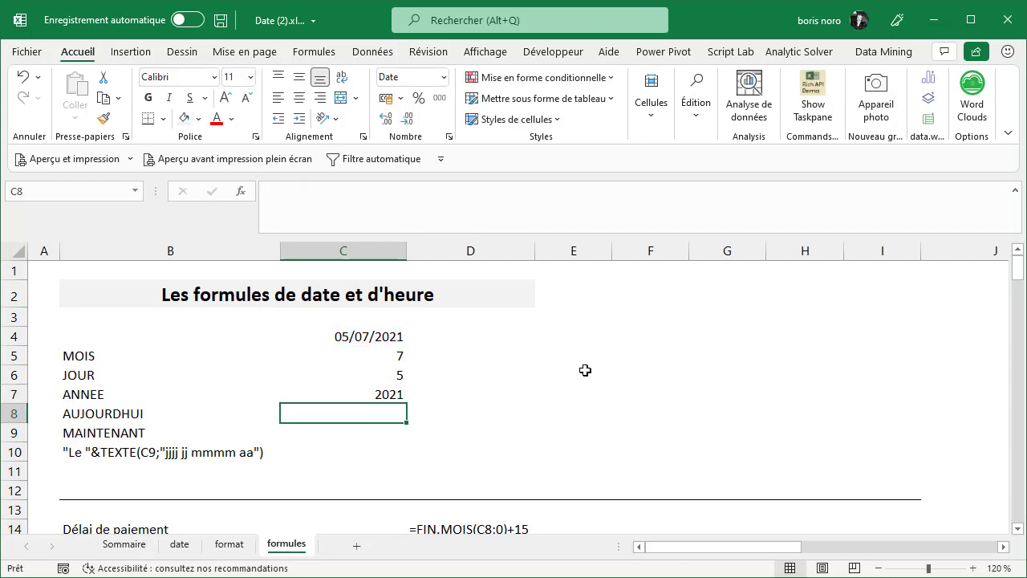
Step: Enter =AUJOURDHUI() in C8 to show today's date 10/07/2021
key("Left")
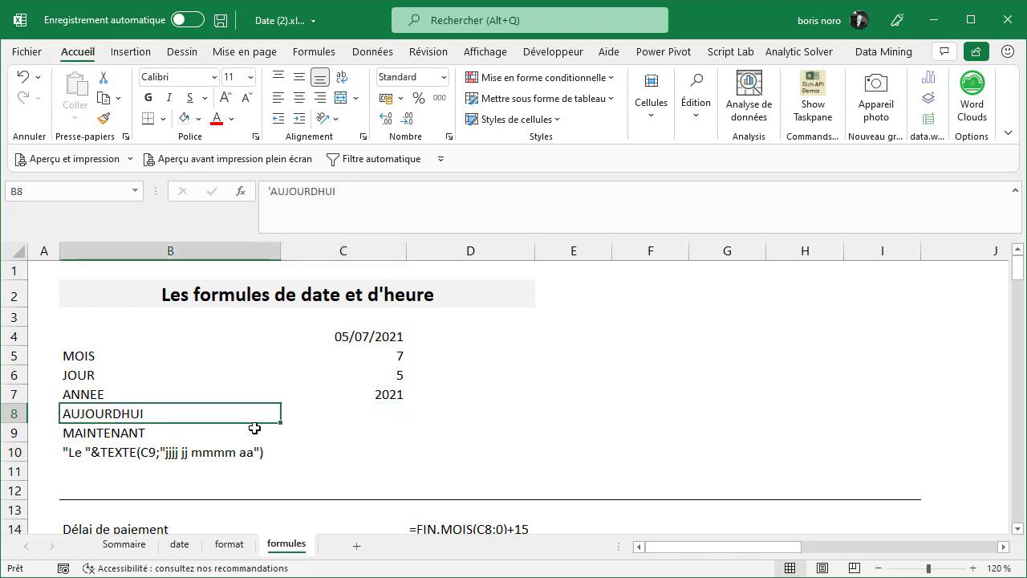
left_click_drag(170, 416, 172, 427)
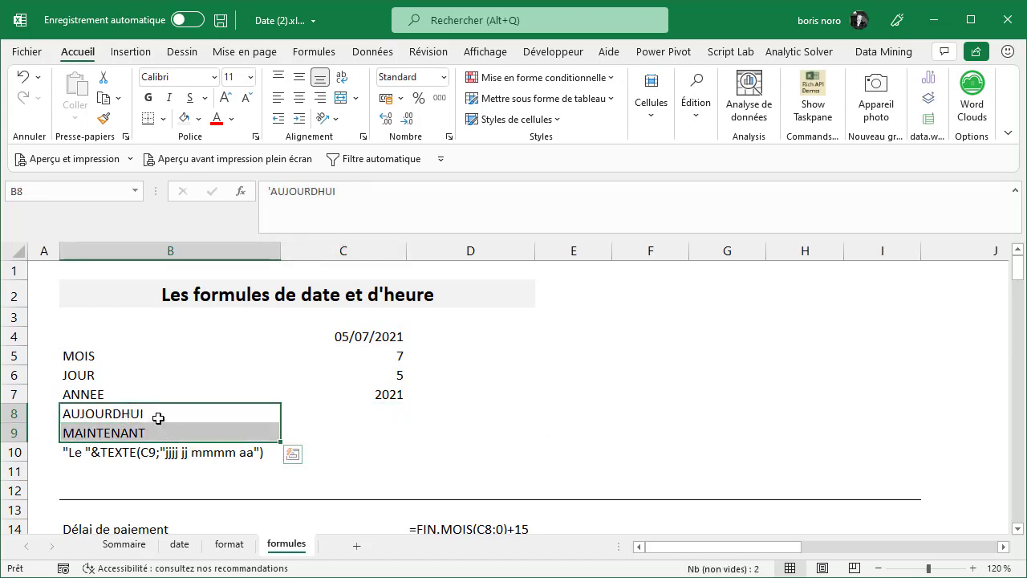
left_click(374, 412)
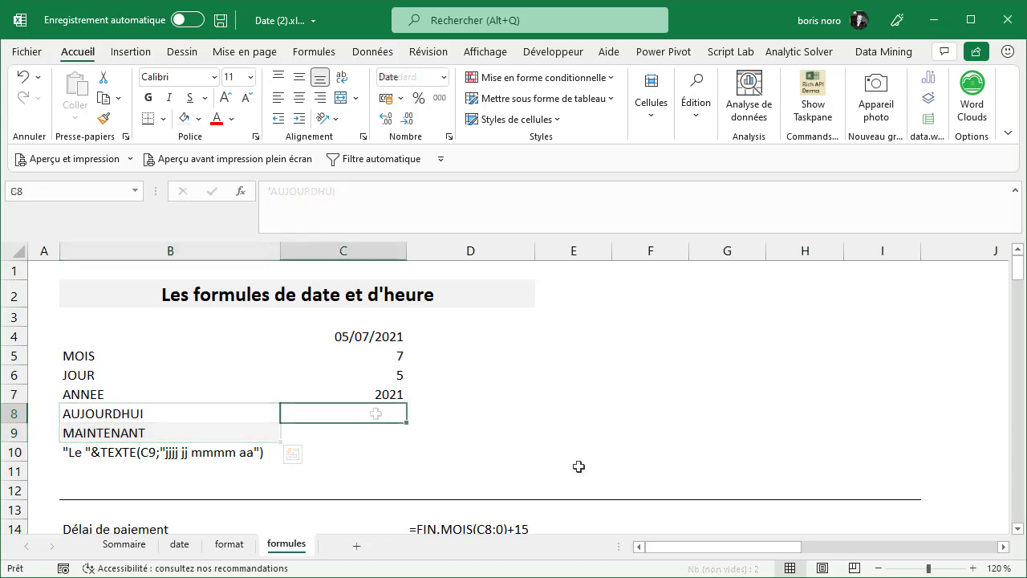
type("=a")
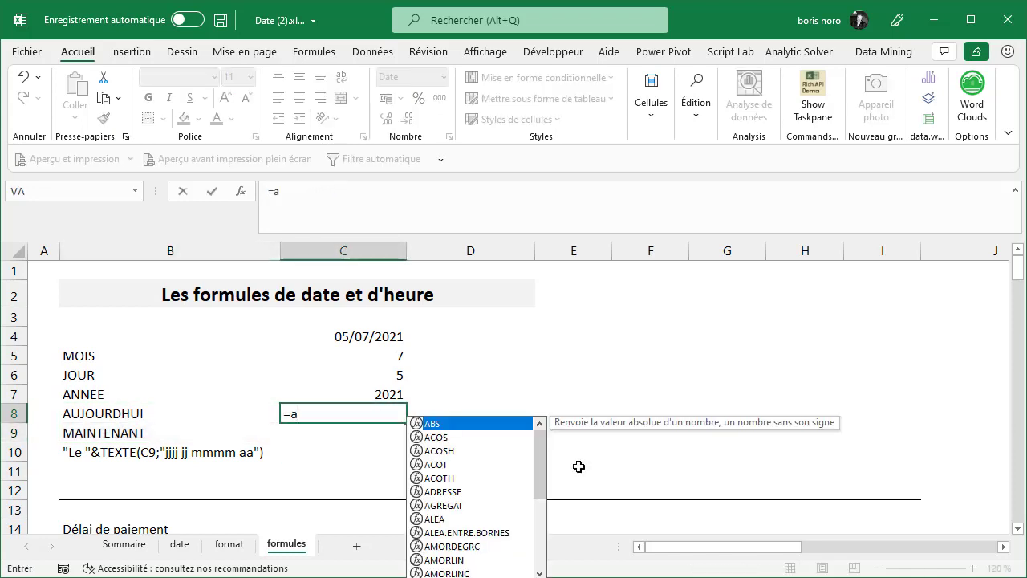
type("u")
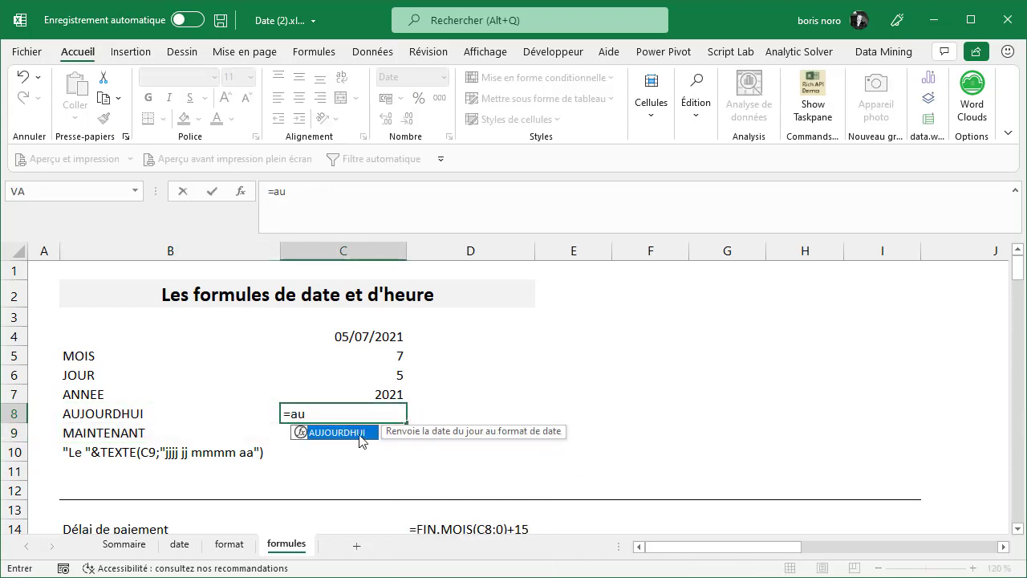
double_click(359, 433)
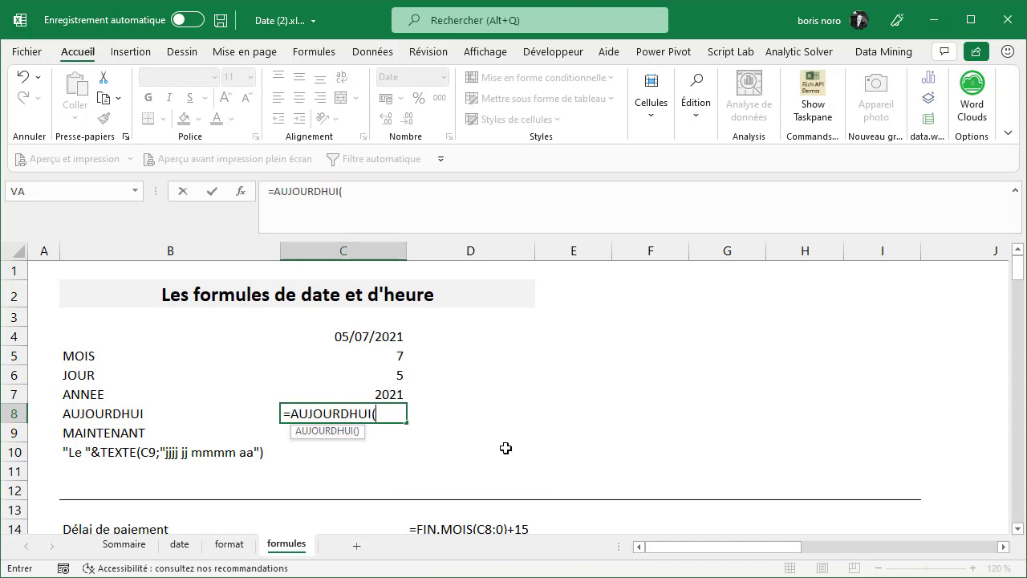
type(")")
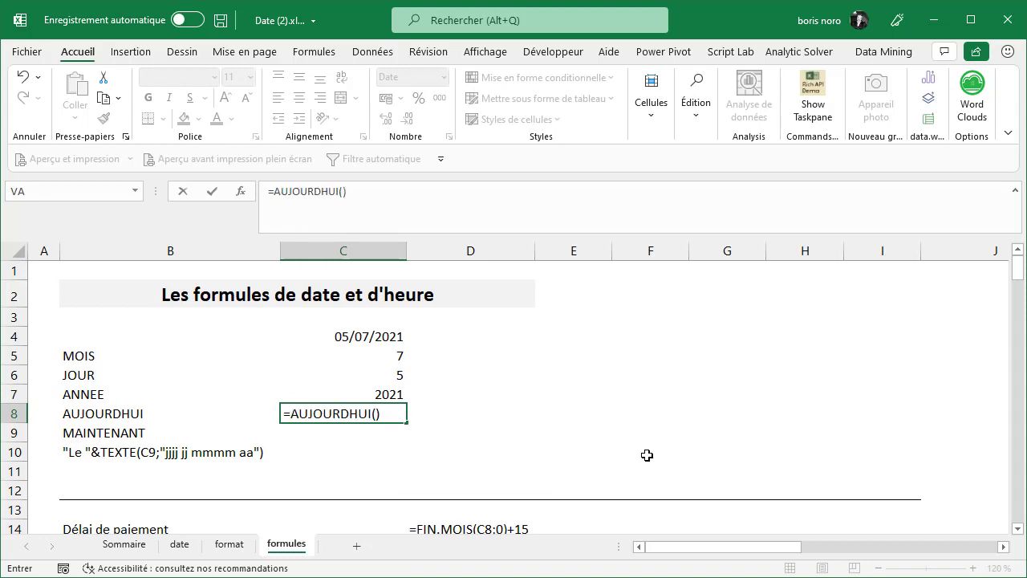
key("Return")
left_click(359, 418)
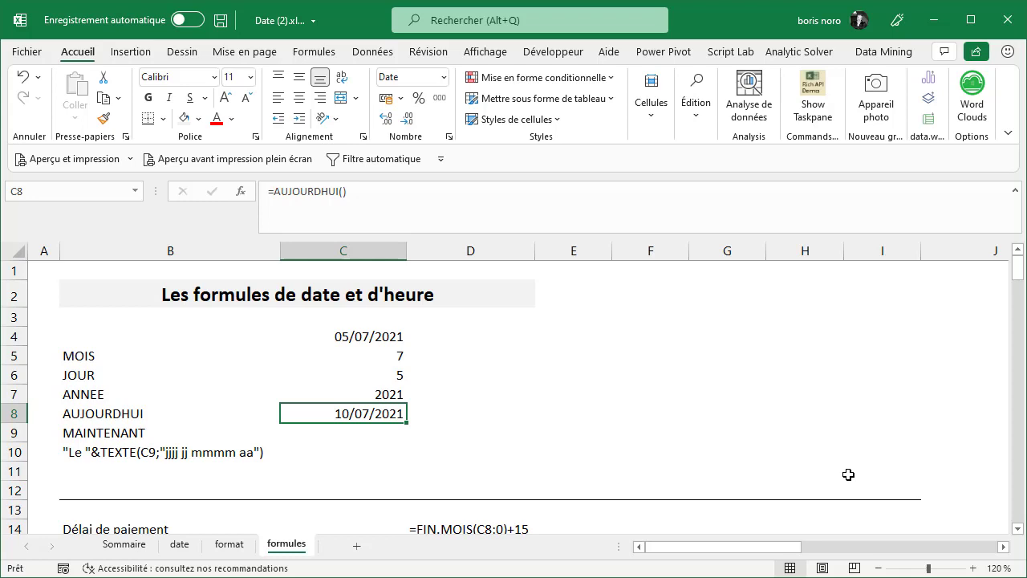
Step: Enter =MAINTENANT() in C9 for the current date and time
left_click(396, 431)
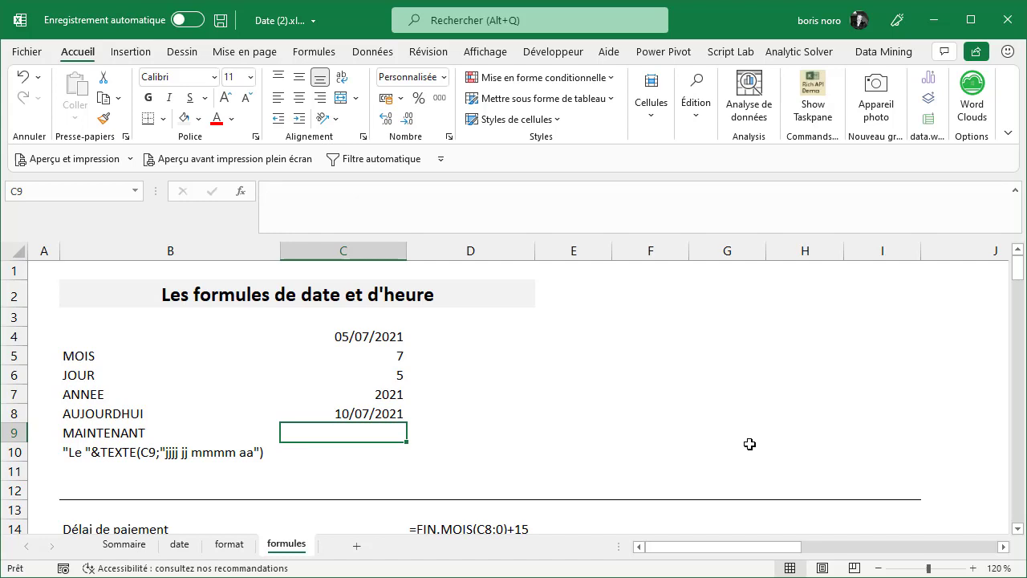
type("=m")
key("Tab")
type(")")
key("Return")
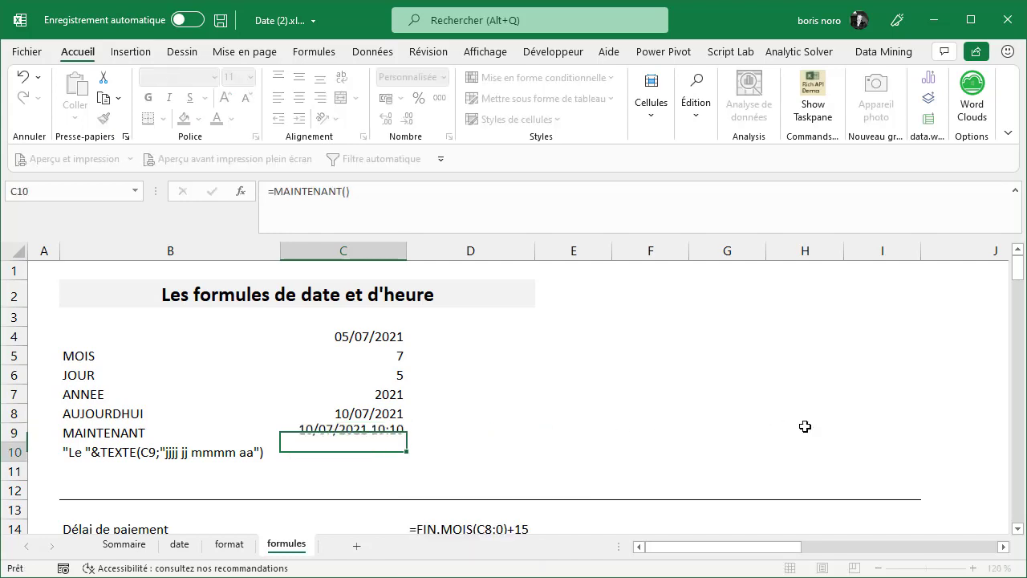
left_click(331, 434)
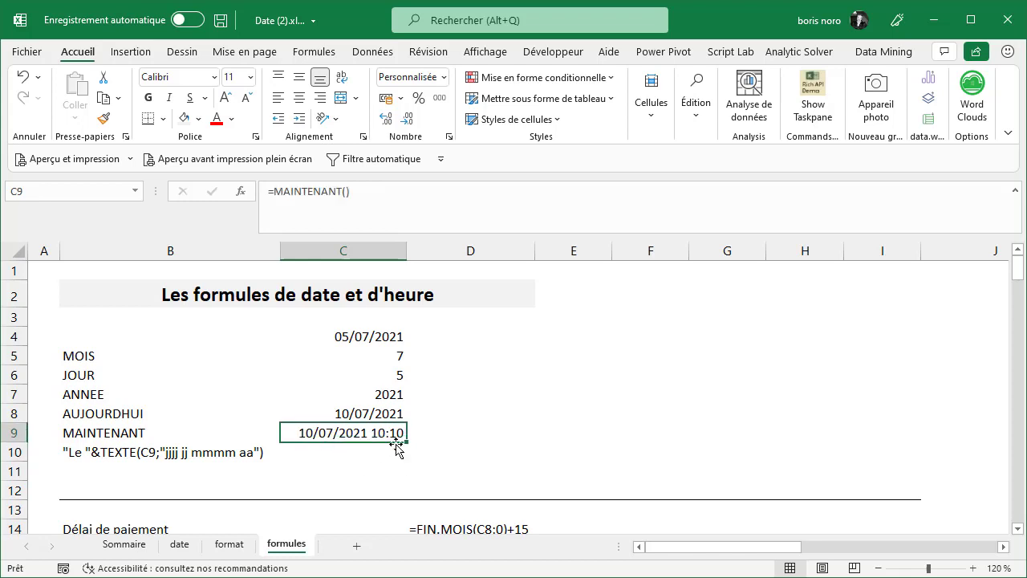
left_click(332, 454)
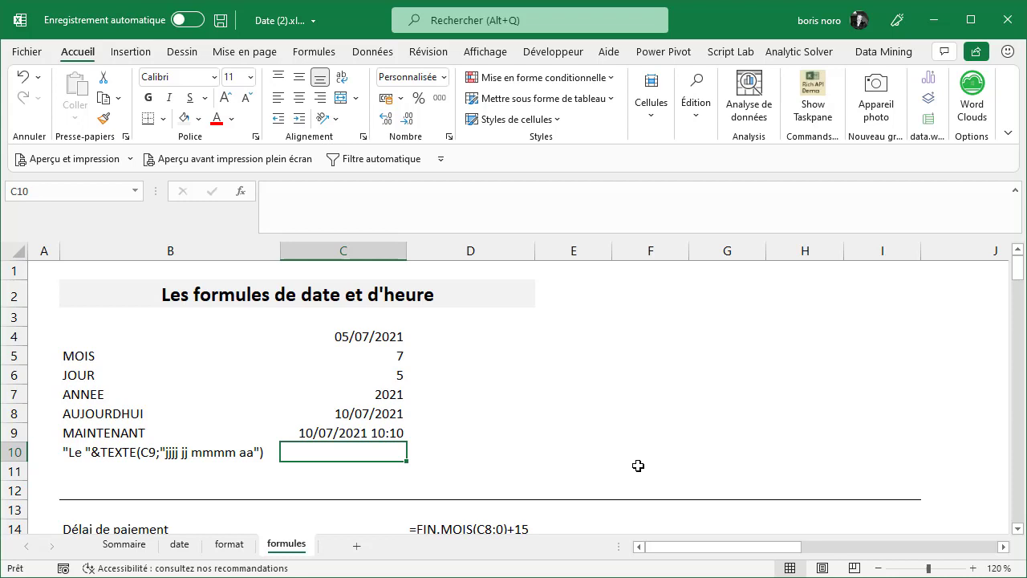
left_click(397, 436)
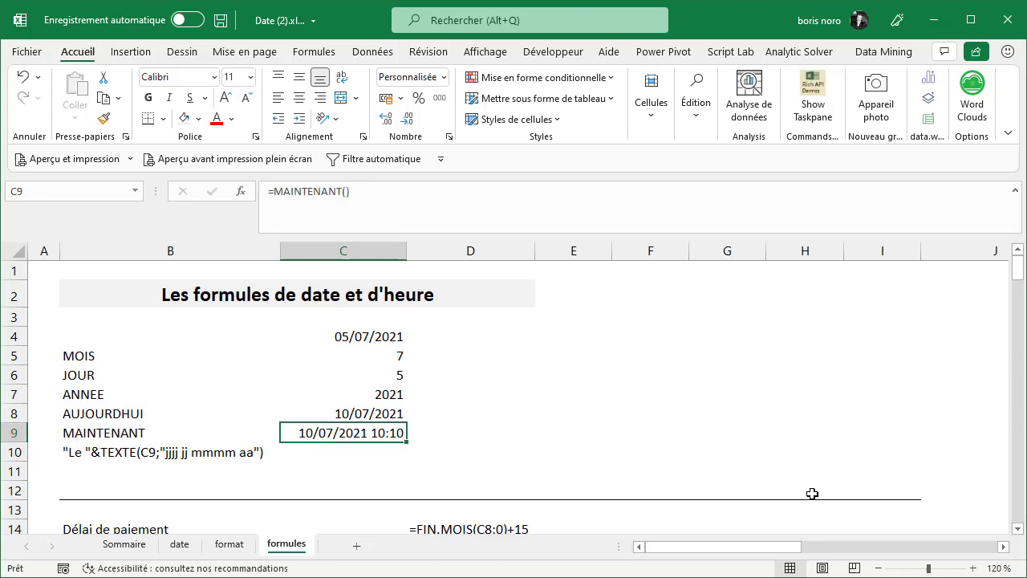
left_click(379, 451)
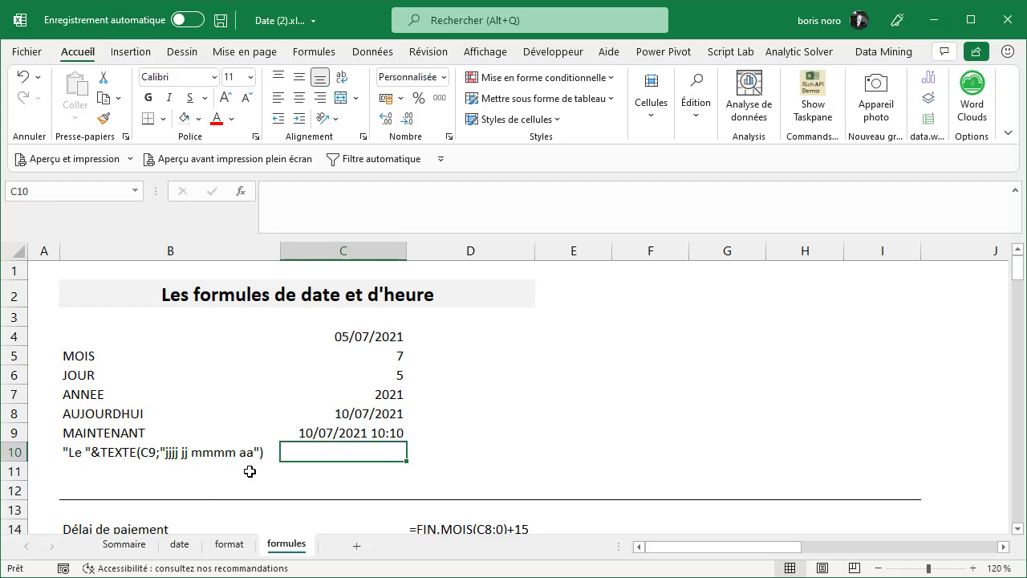
left_click(321, 433)
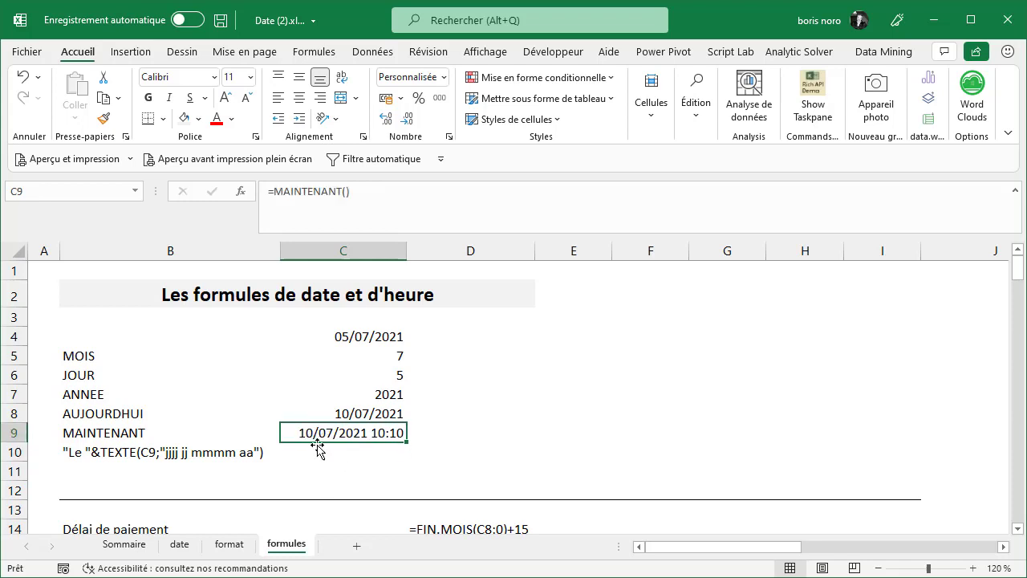
left_click(343, 451)
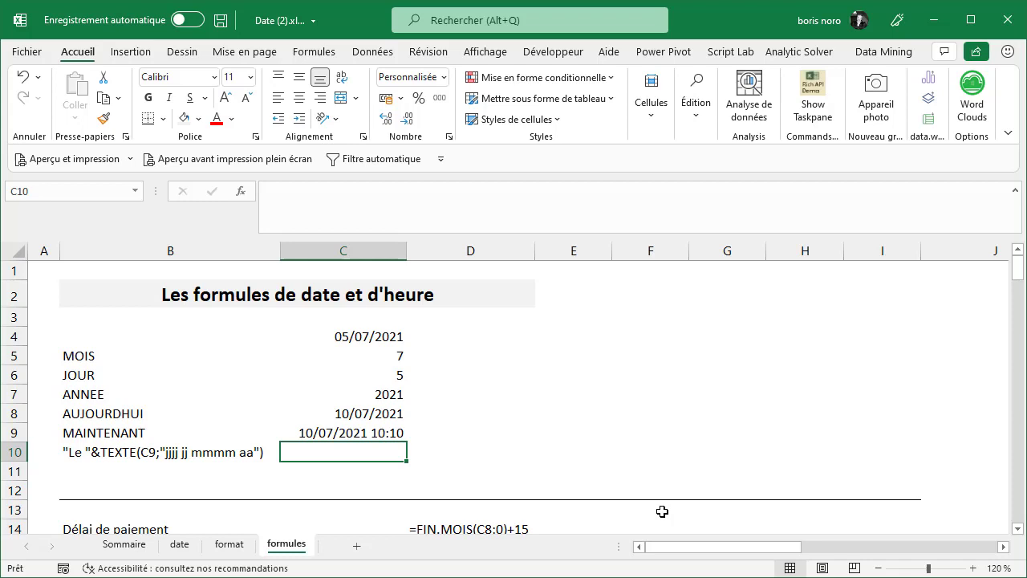
Step: Enter ="Le "&TEXTE(C9;"jjjj jj mmmm aa") in C10, showing "Le samedi 10 juillet 21"
type("=\"")
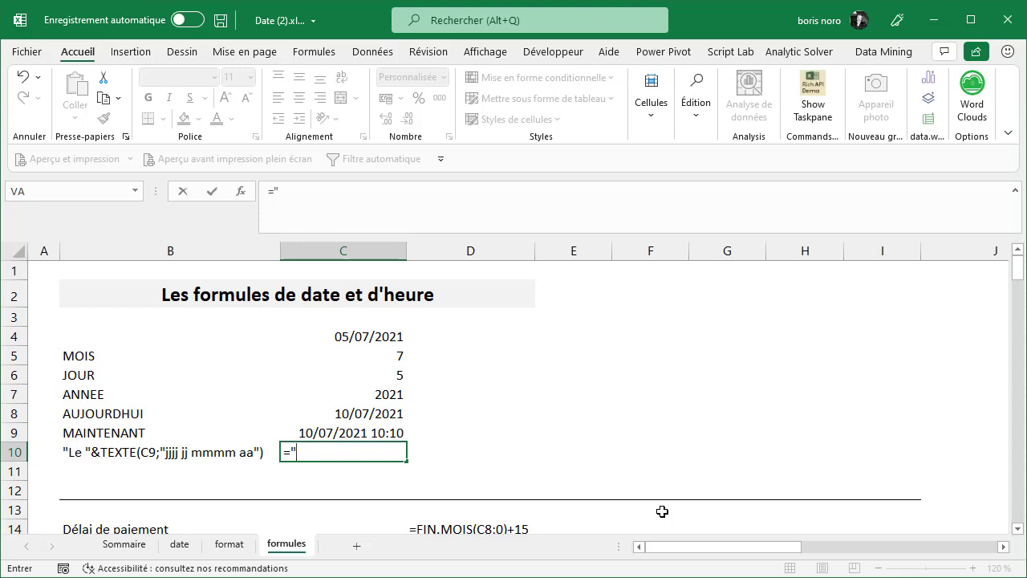
type("L")
type("e \"&t")
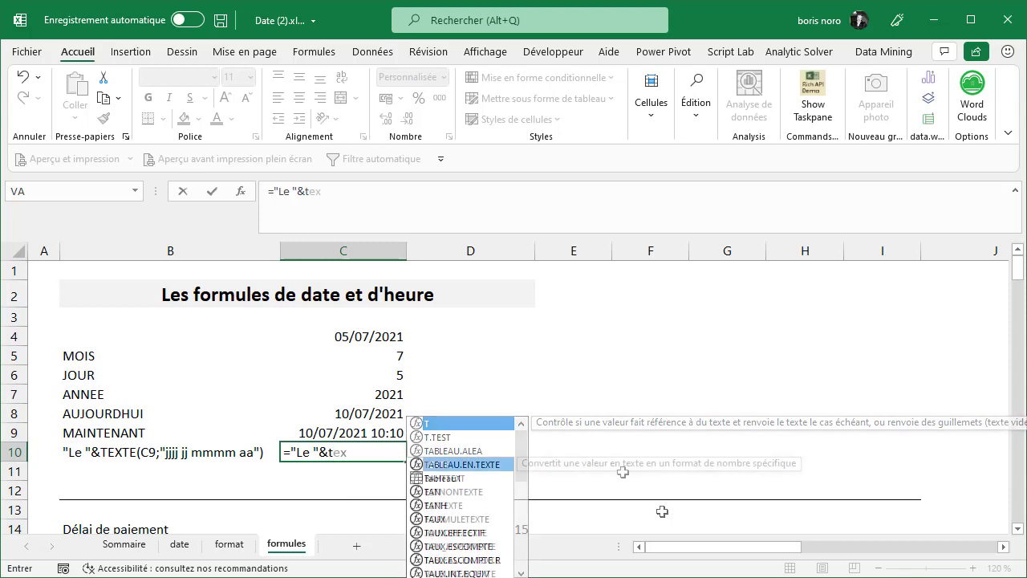
type("ex")
key("Tab")
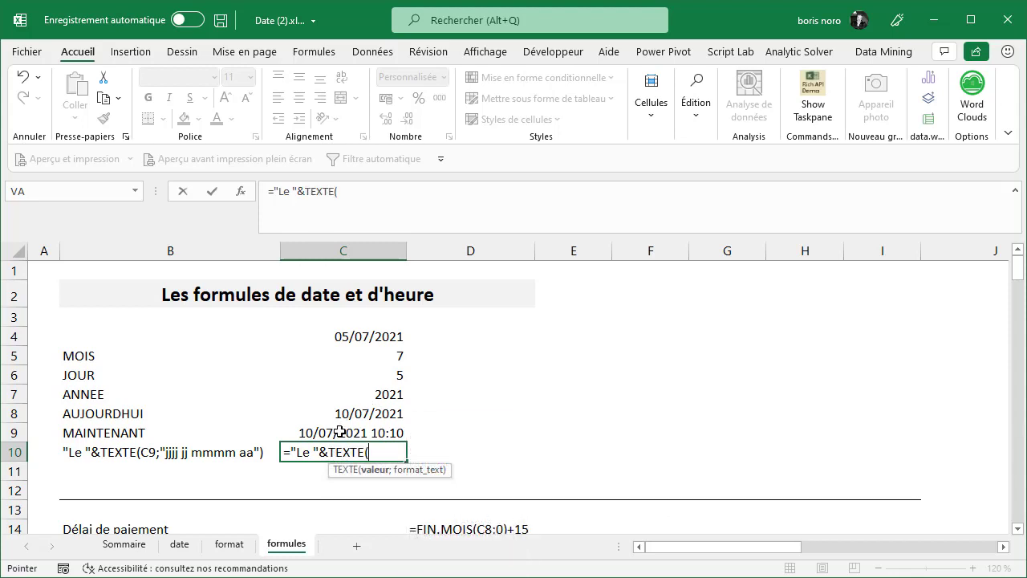
left_click(341, 431)
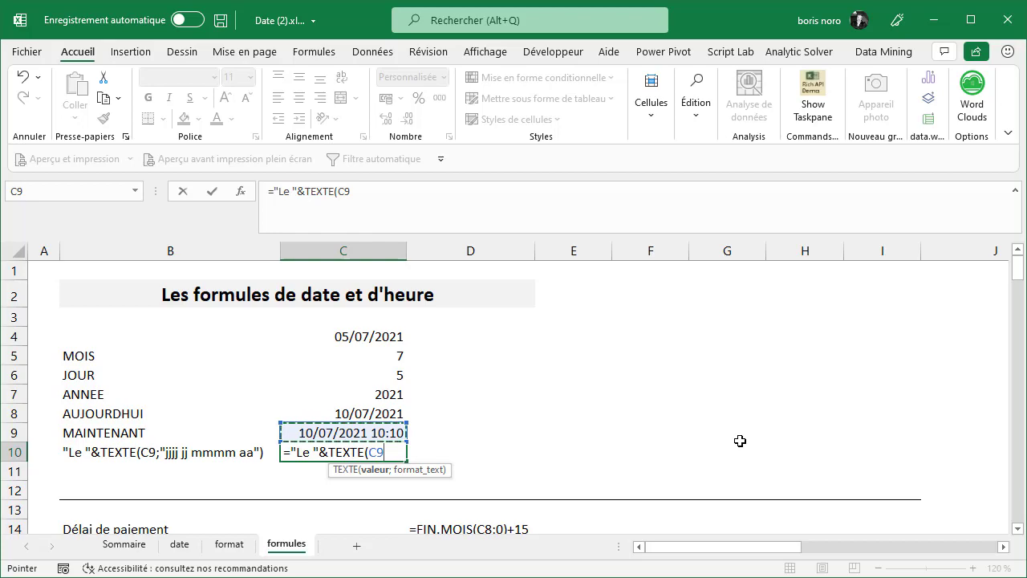
type(";")
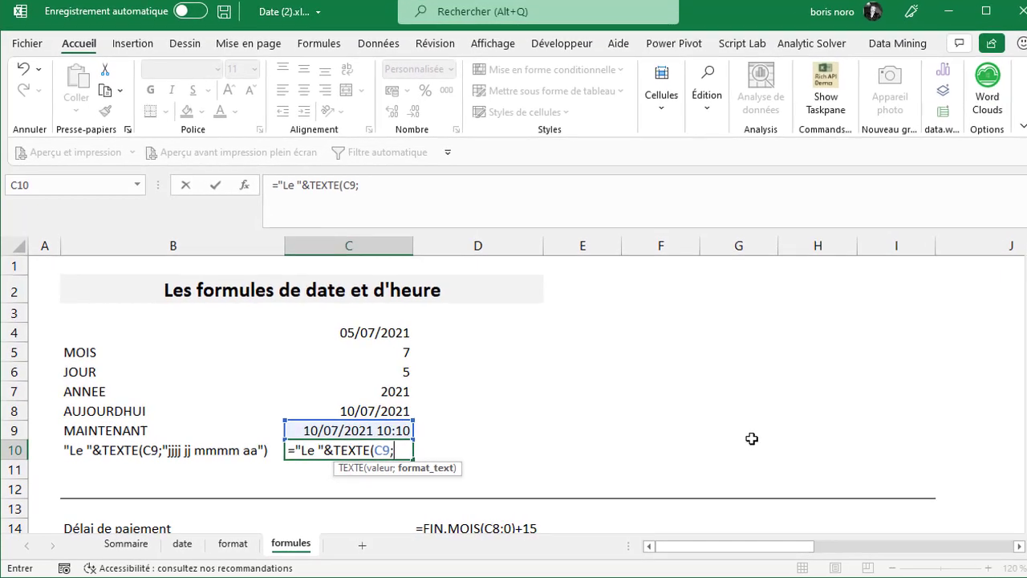
type("\"")
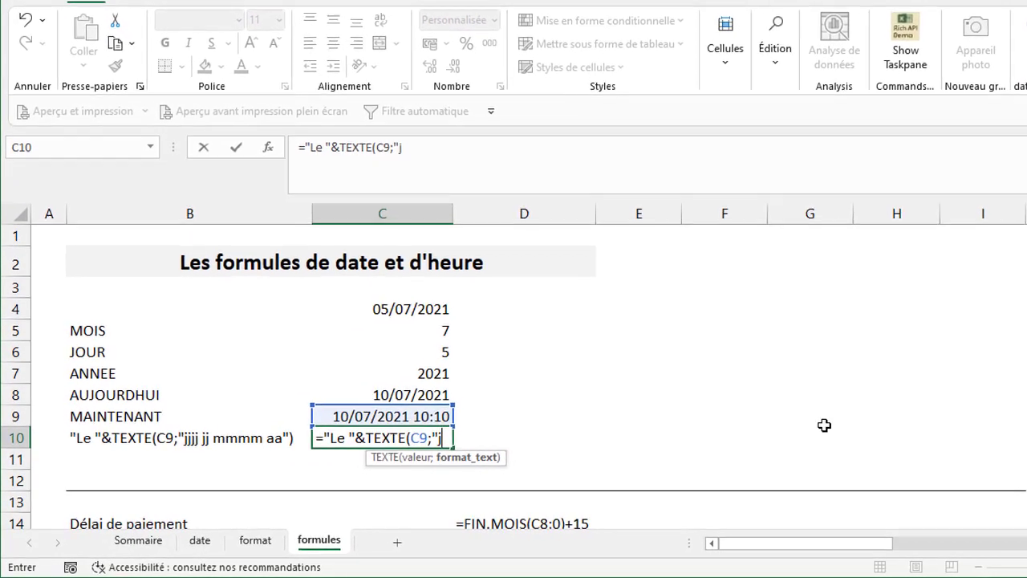
type("jjjj")
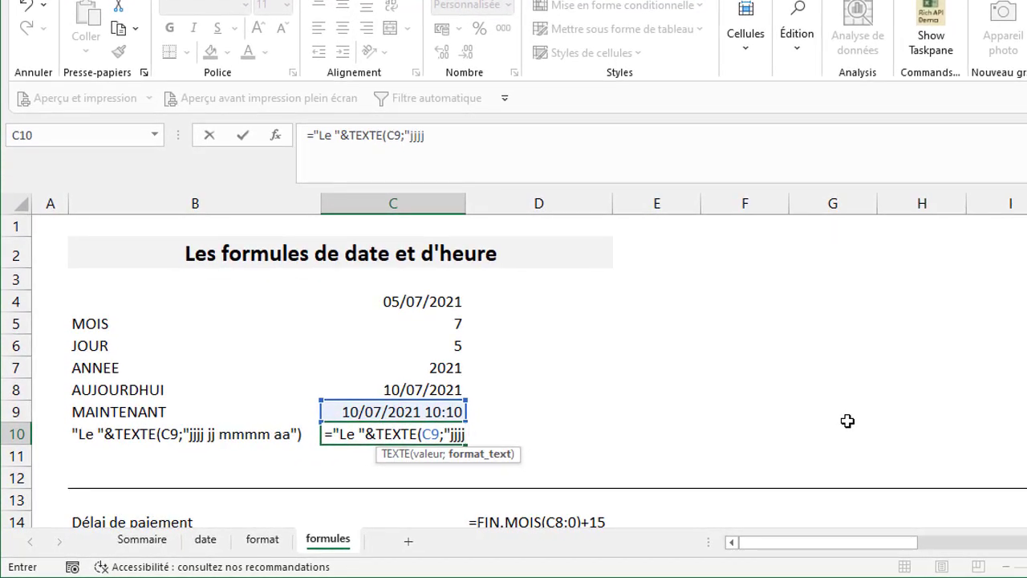
type(" jj")
type(" mmmm ")
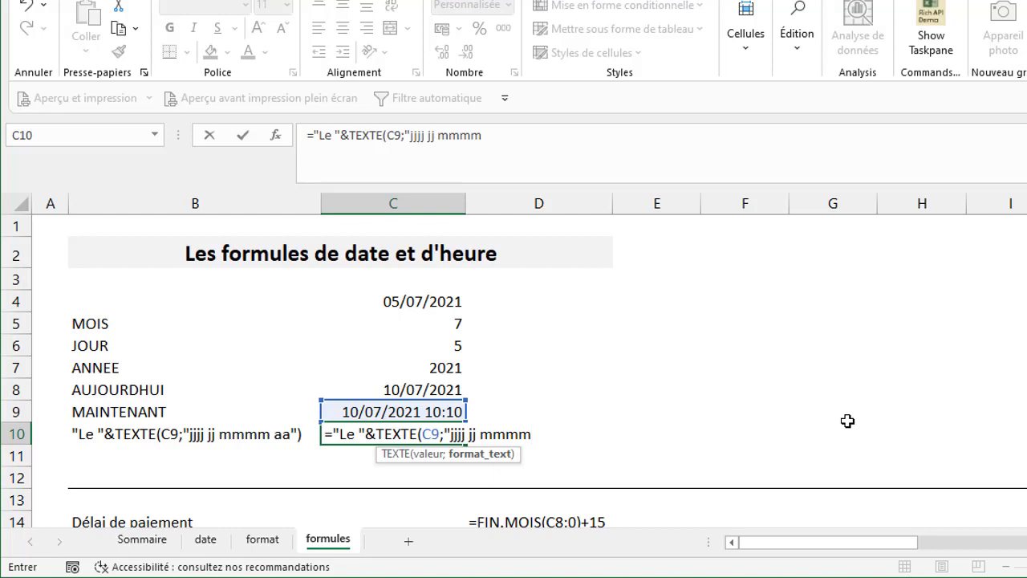
type("aa")
type("\")")
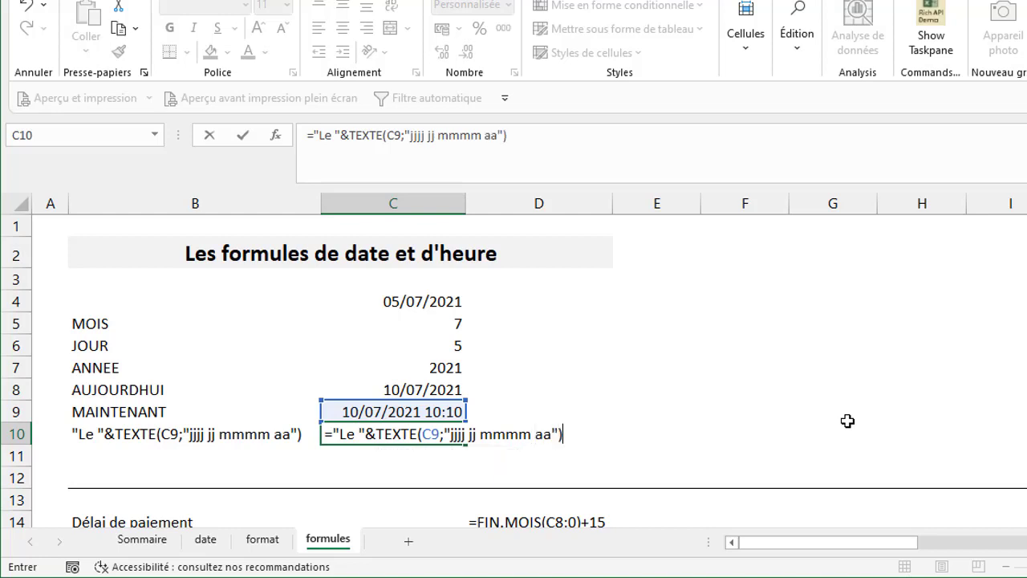
key("Return")
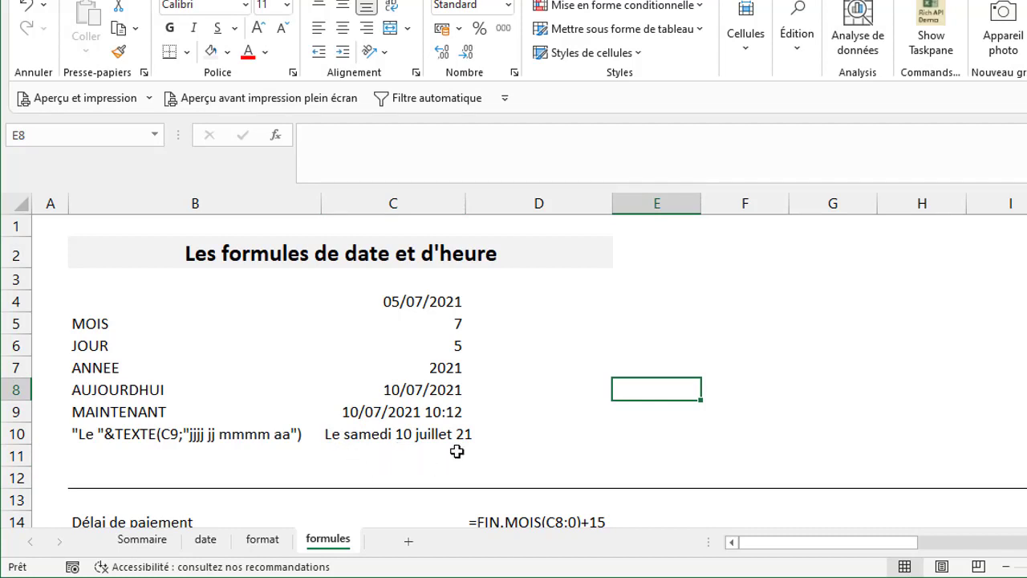
Step: Select the Délai de paiement cell C14
left_click(378, 447)
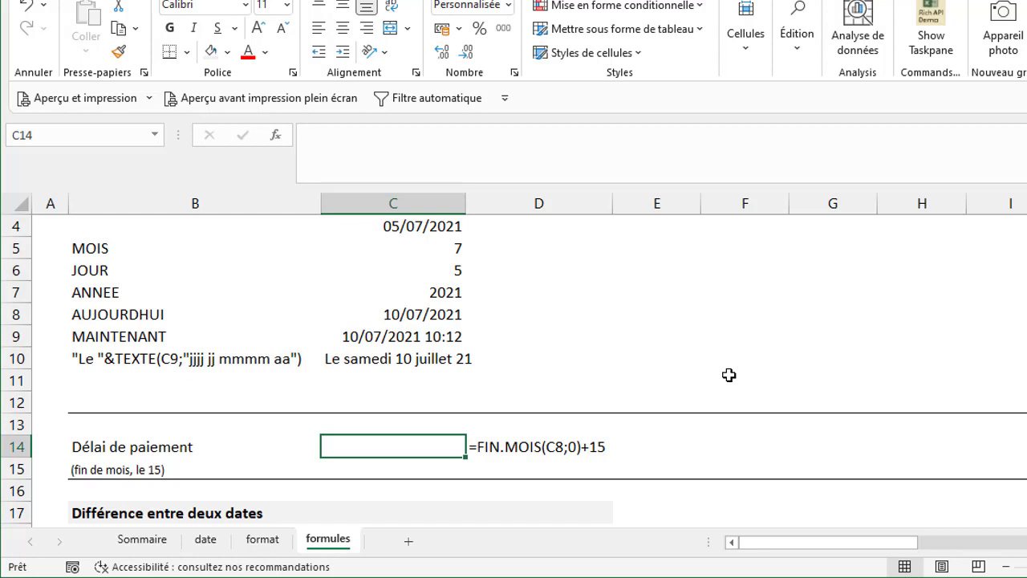
Step: Enter =FIN.MOIS(C8;0)+15 in C14, giving the deadline 15/08/2021 00:00
type("=")
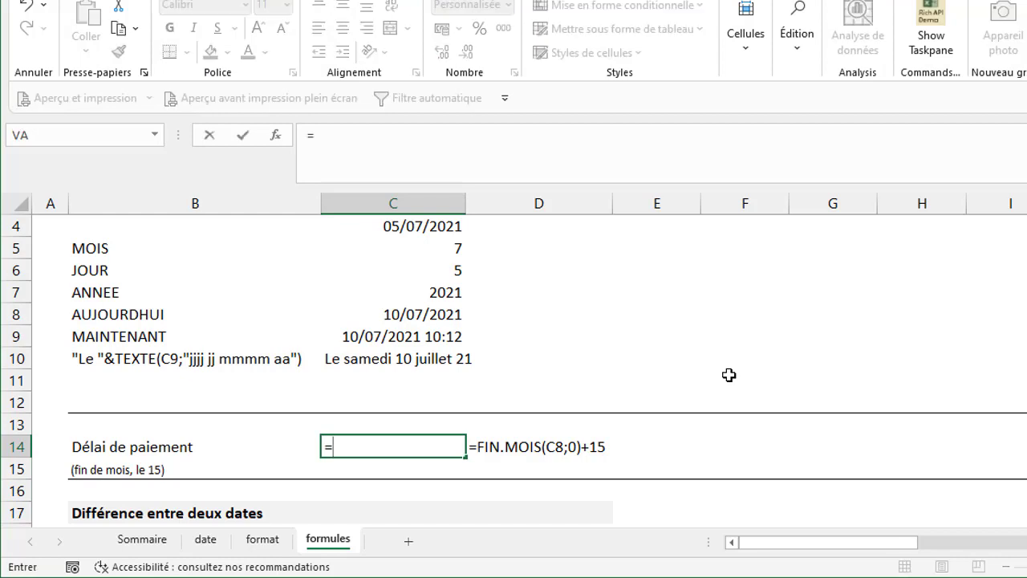
type("fin")
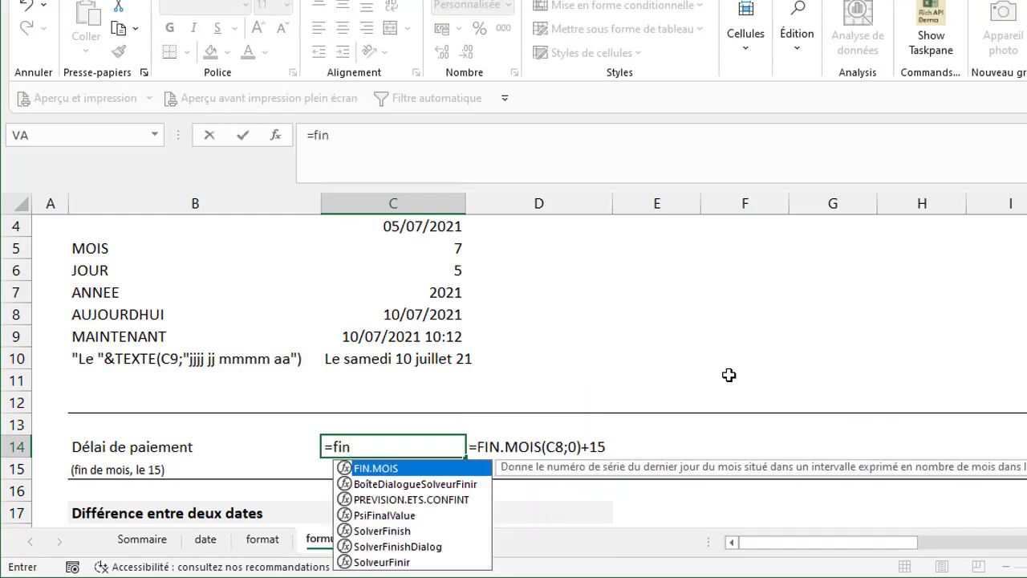
key("Tab")
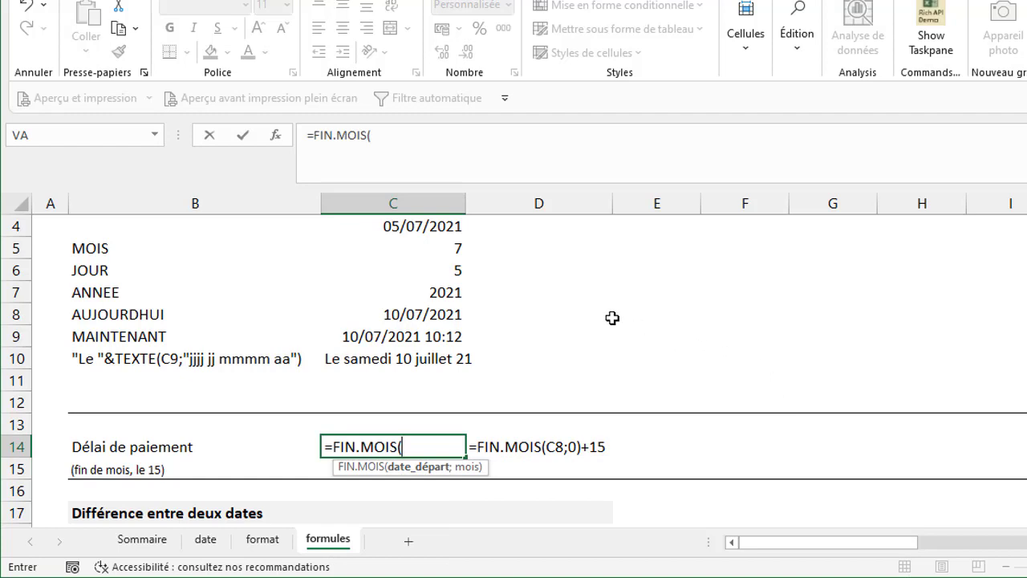
left_click(450, 318)
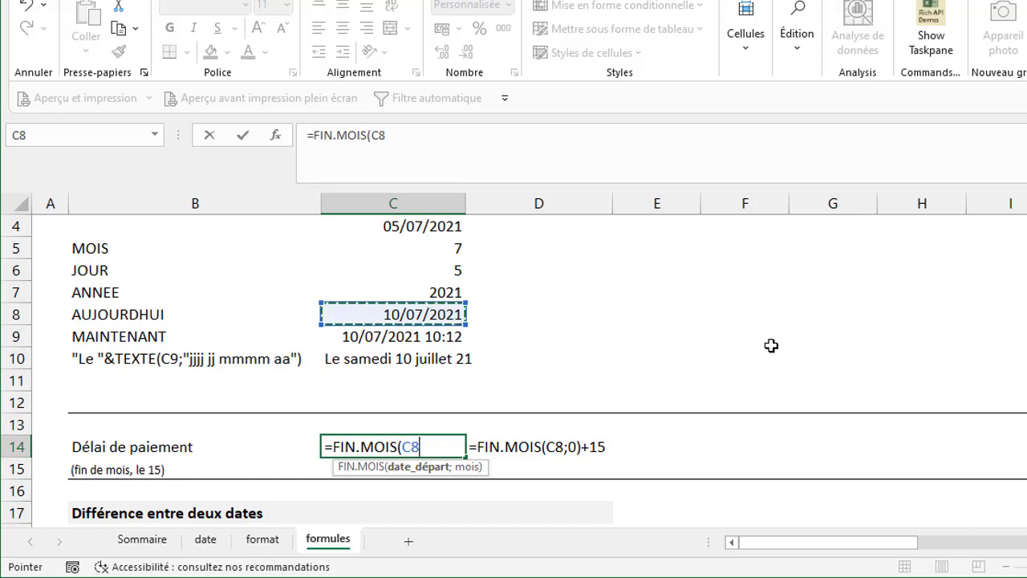
type(";")
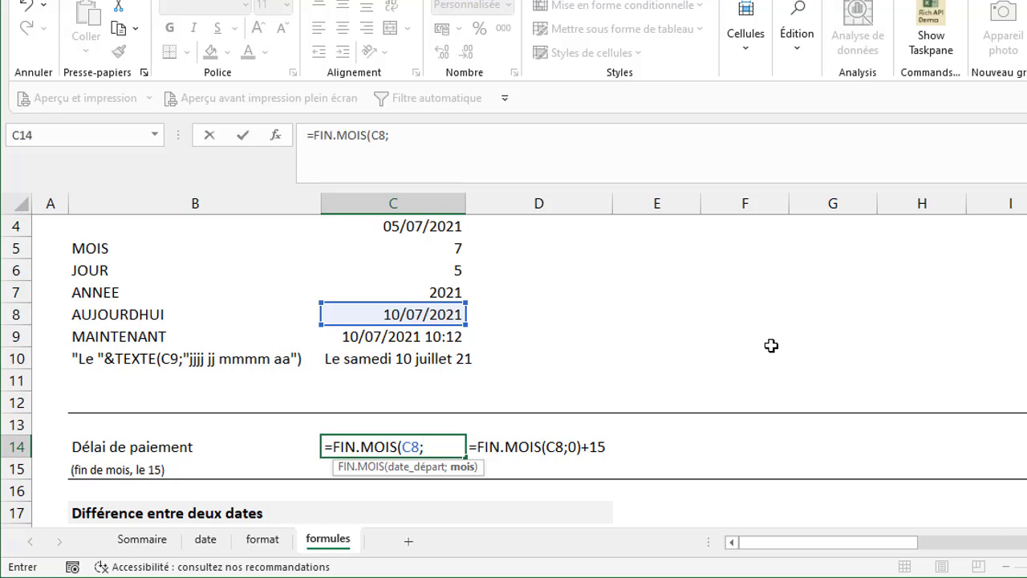
type("0)")
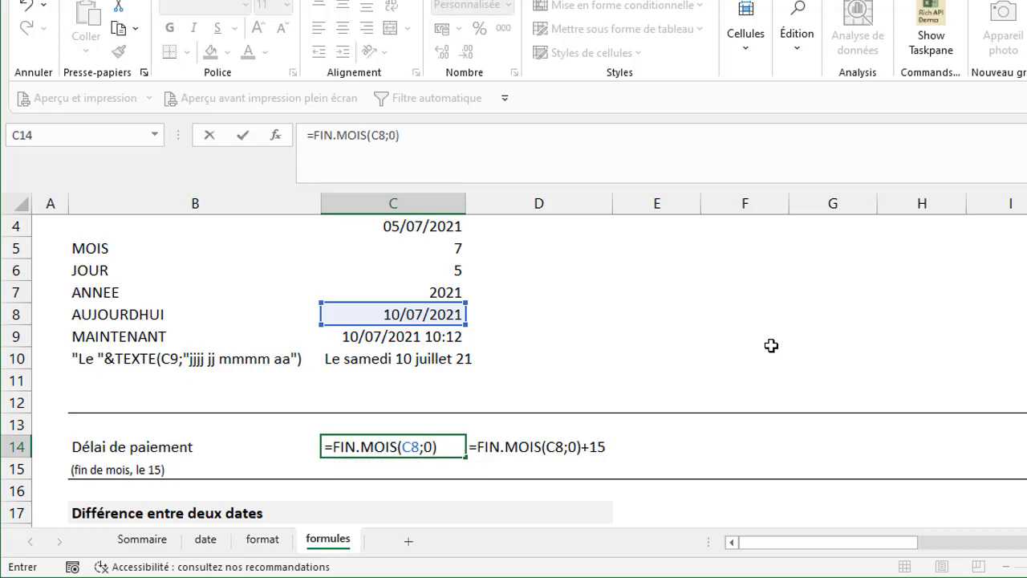
type("+")
type("1")
type("5")
key("ctrl+Return")
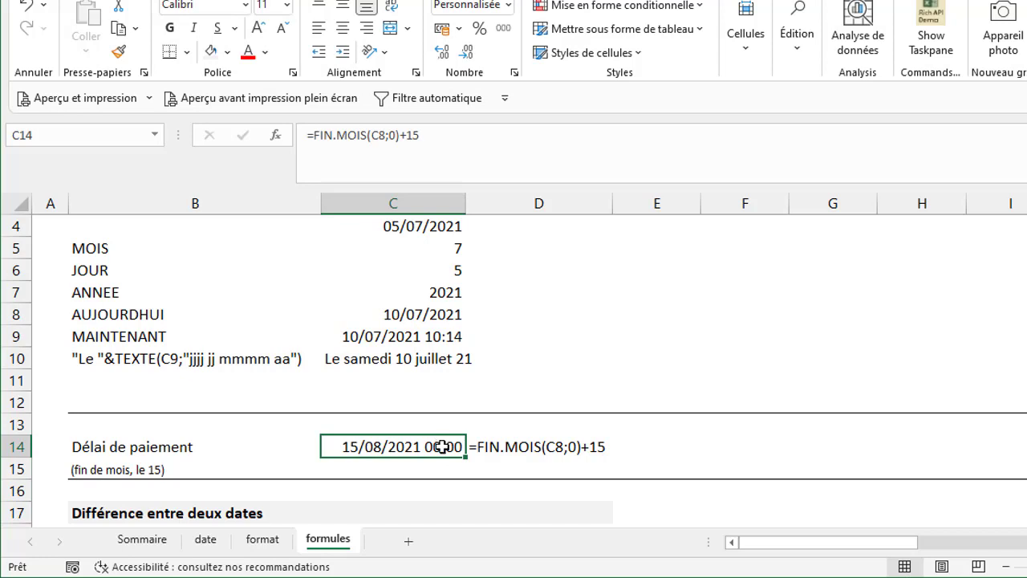
Step: Format C14 with the Date category so it shows 15/08/2021 only
right_click(442, 447)
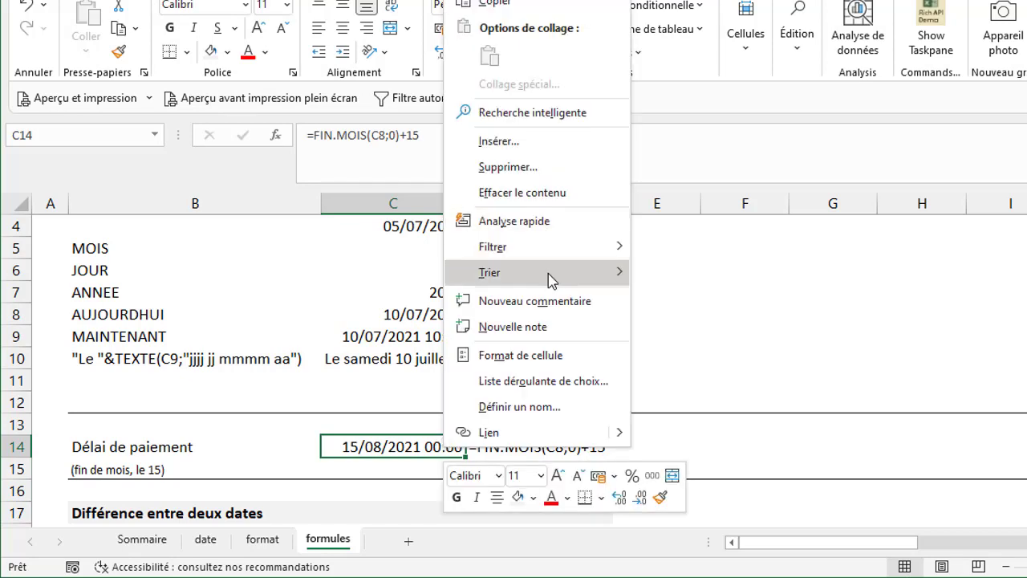
left_click(566, 353)
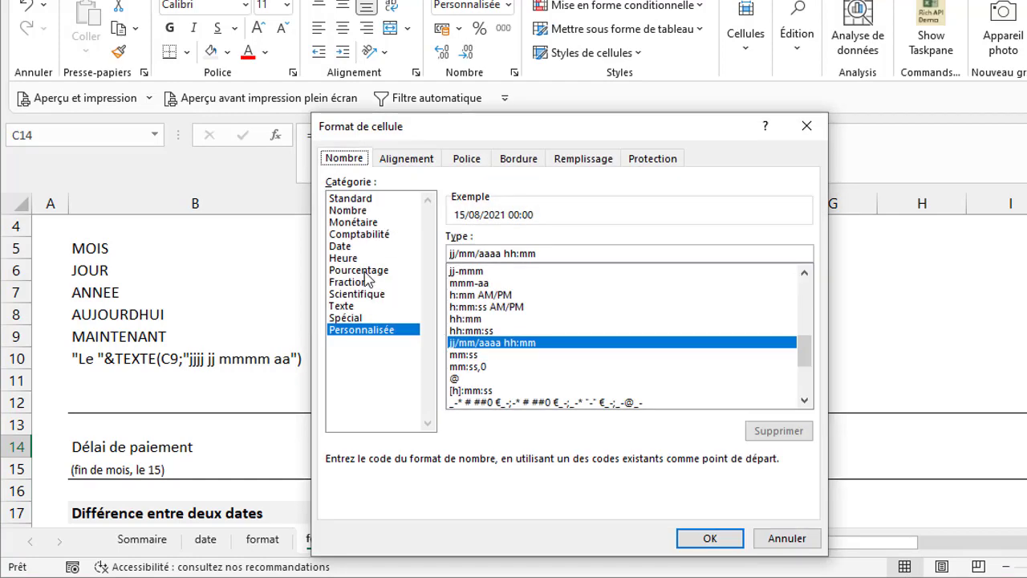
left_click(358, 248)
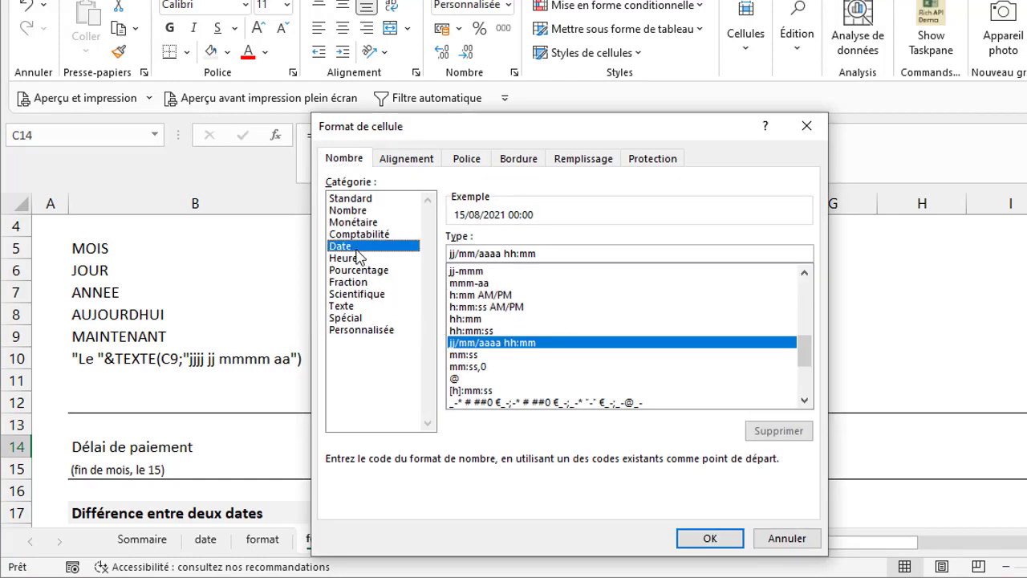
left_click(695, 538)
Step: Review the formulas in C8 and the reformatted deadline in C14
left_click(798, 385)
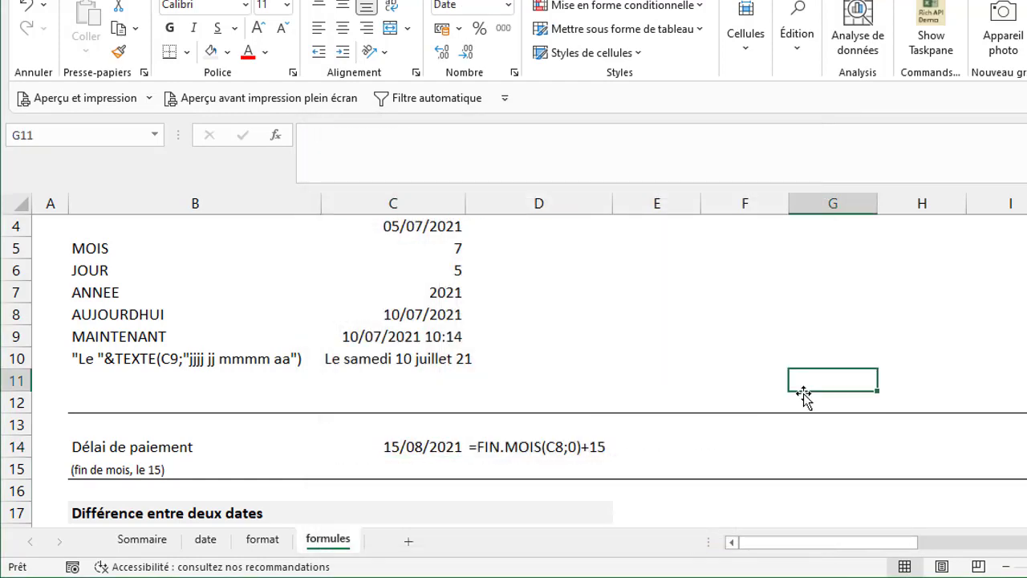
left_click(420, 449)
left_click(377, 314)
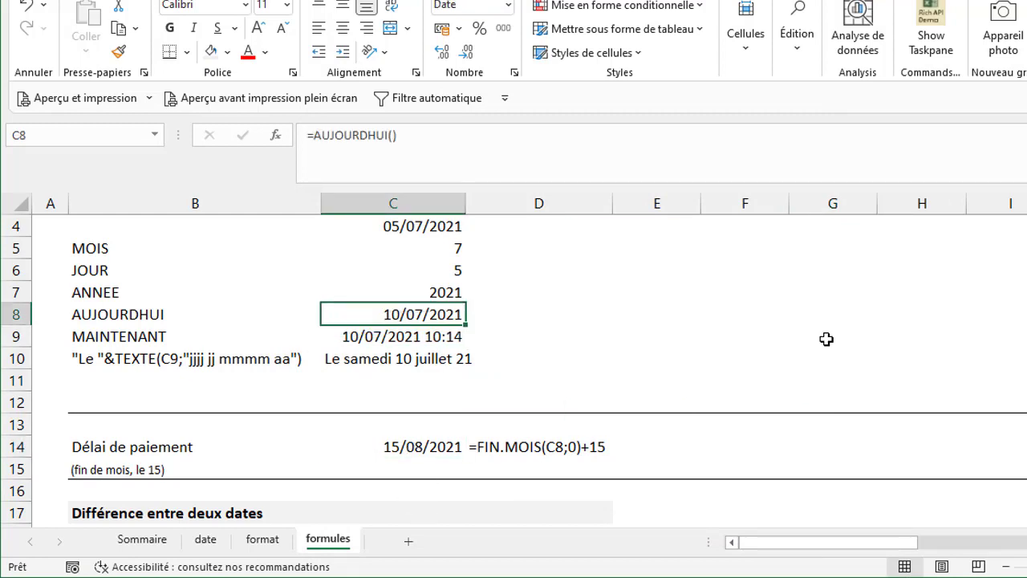
key("Down")
left_click(401, 441)
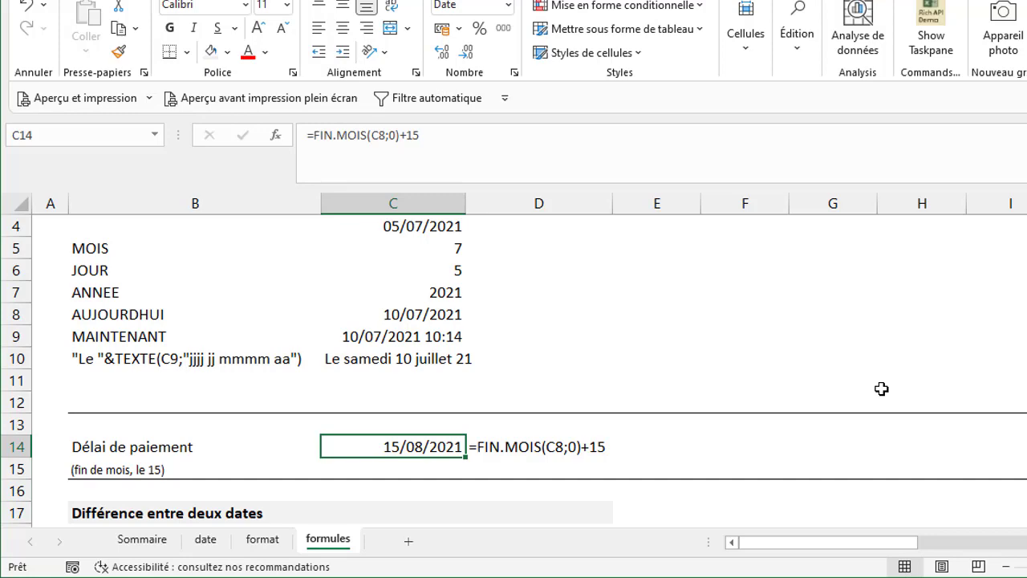
Step: Scroll down to the Différence entre deux dates section and select C22 beside DATEDIF
scroll(361, 389, "down", 2)
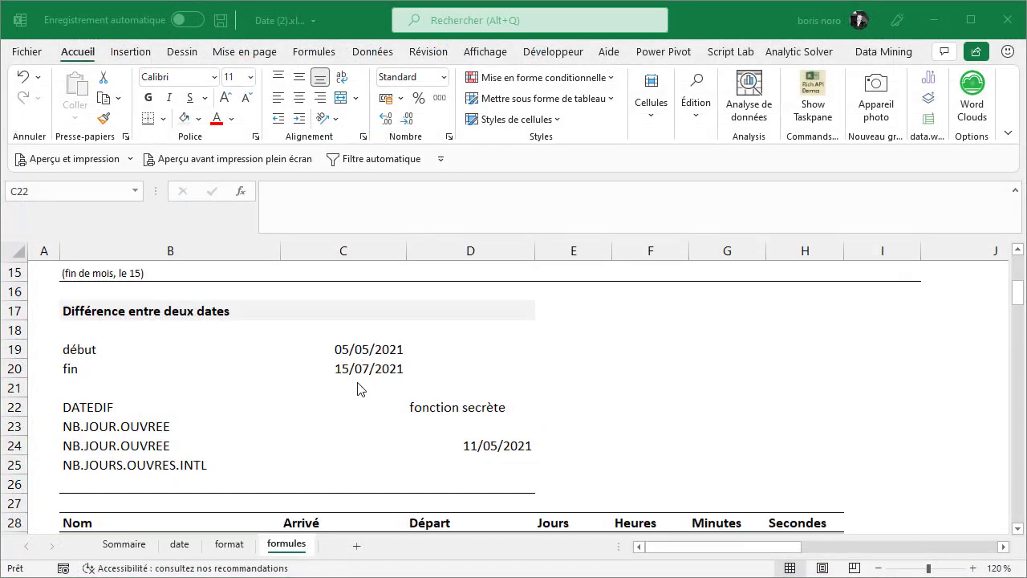
scroll(360, 388, "down", 1)
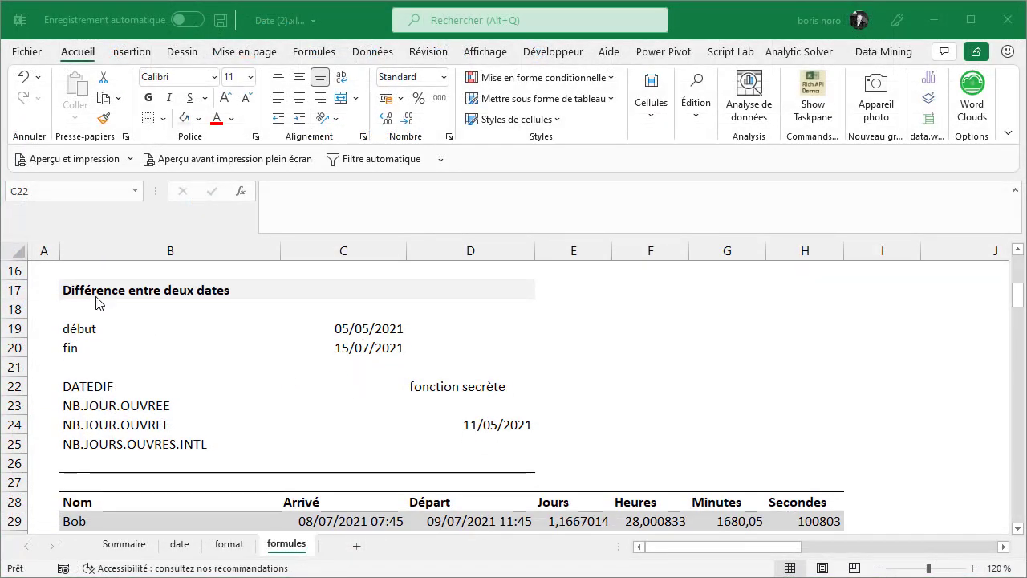
left_click(362, 392)
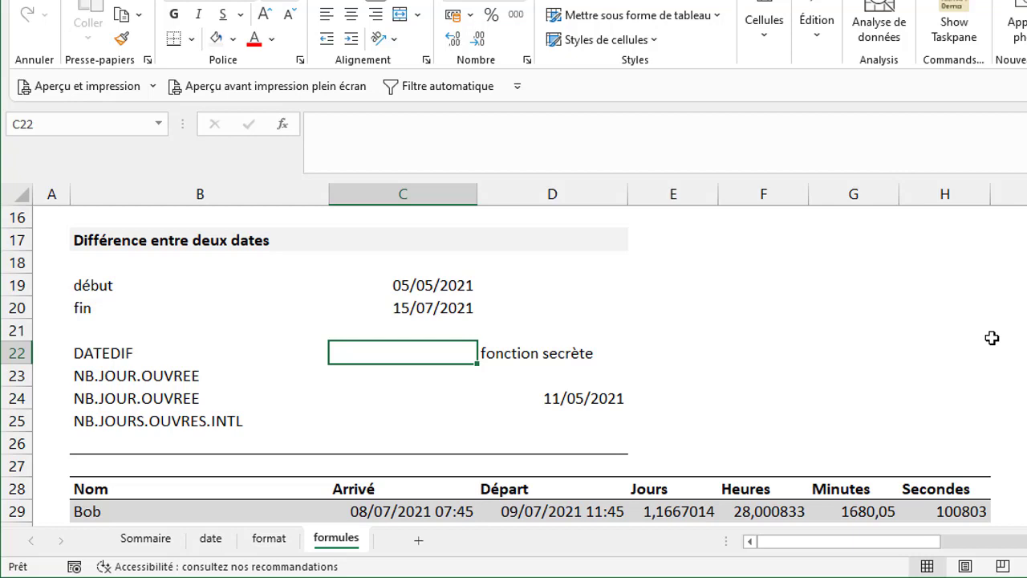
Step: Enter =DATEDIF(C19;C20;"D") in C22, giving 71 days
type("=d")
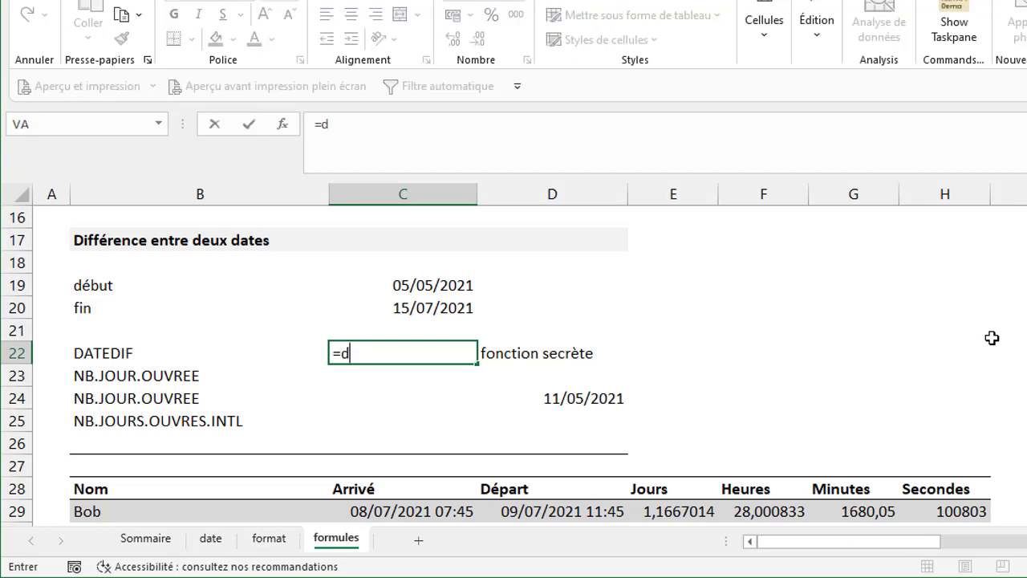
type("ate")
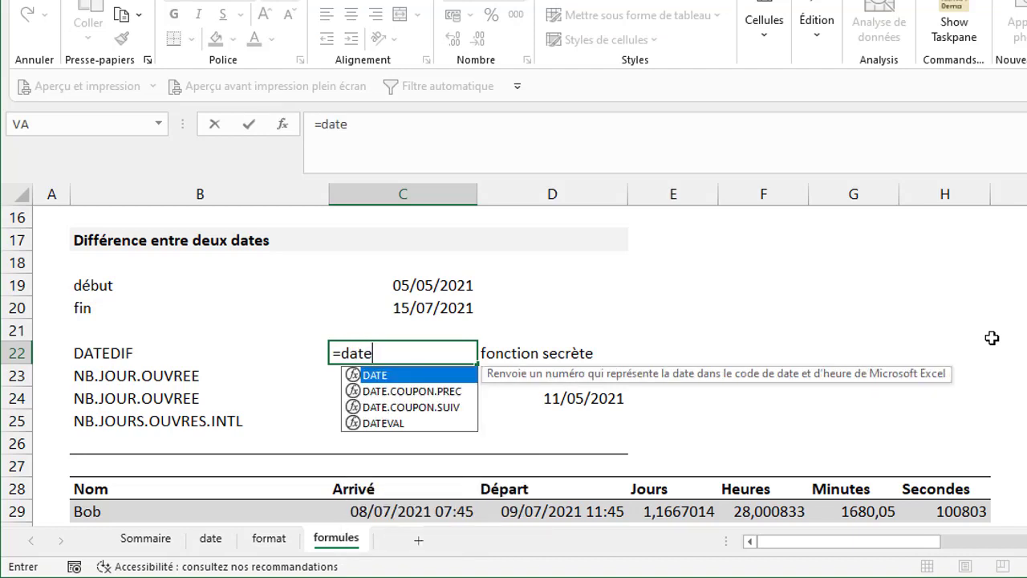
type("dif")
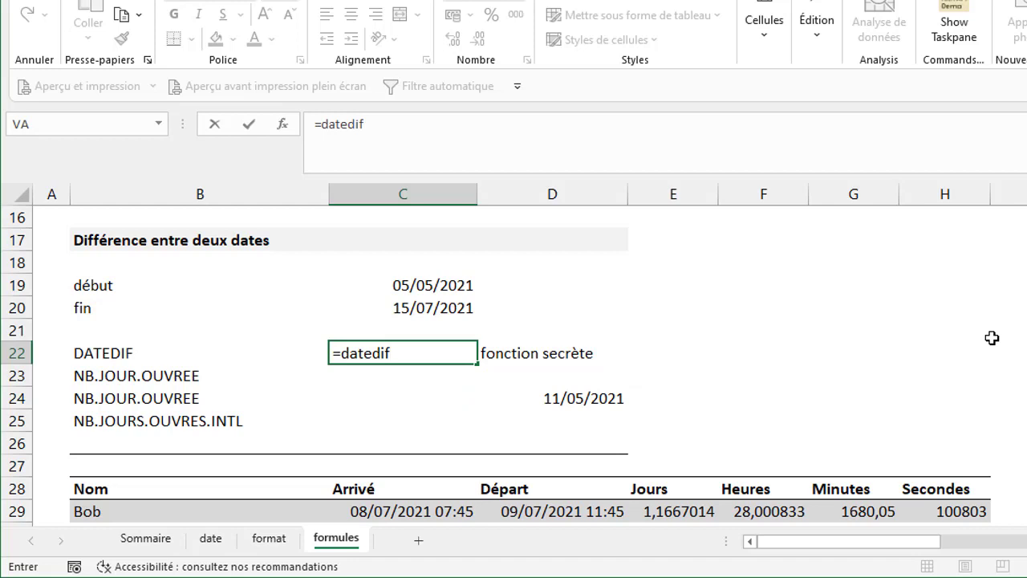
type("(")
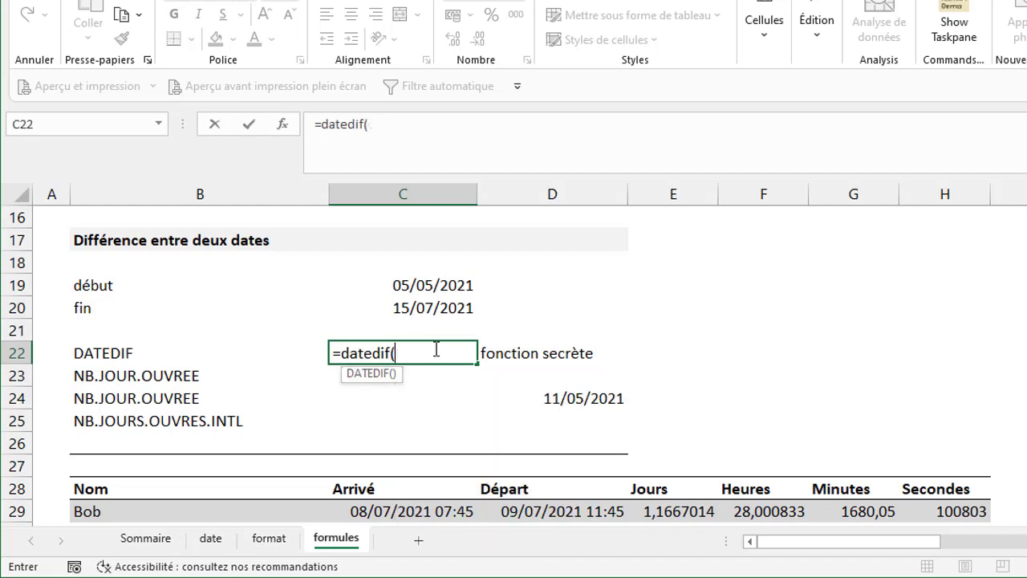
left_click(426, 286)
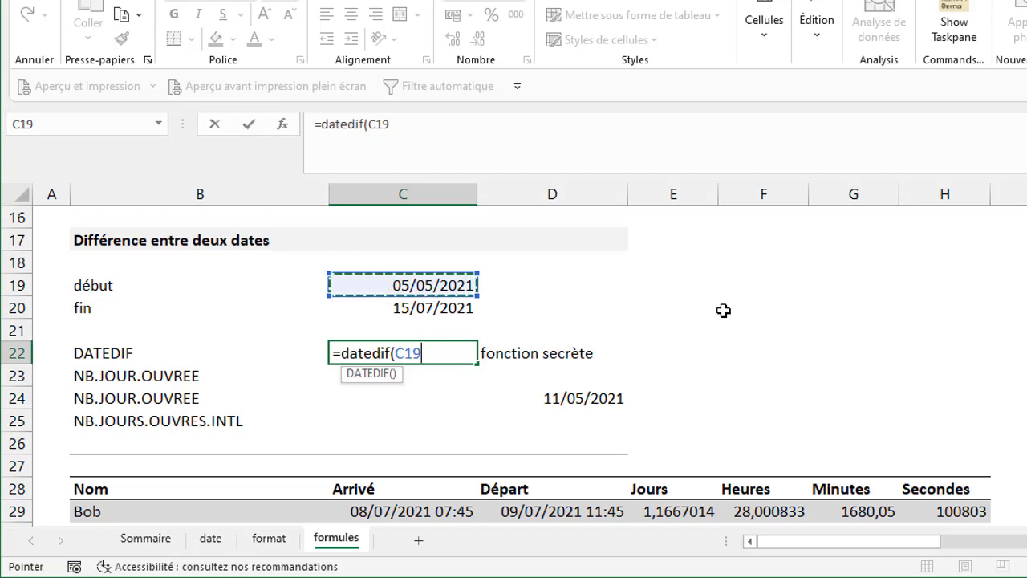
type(";")
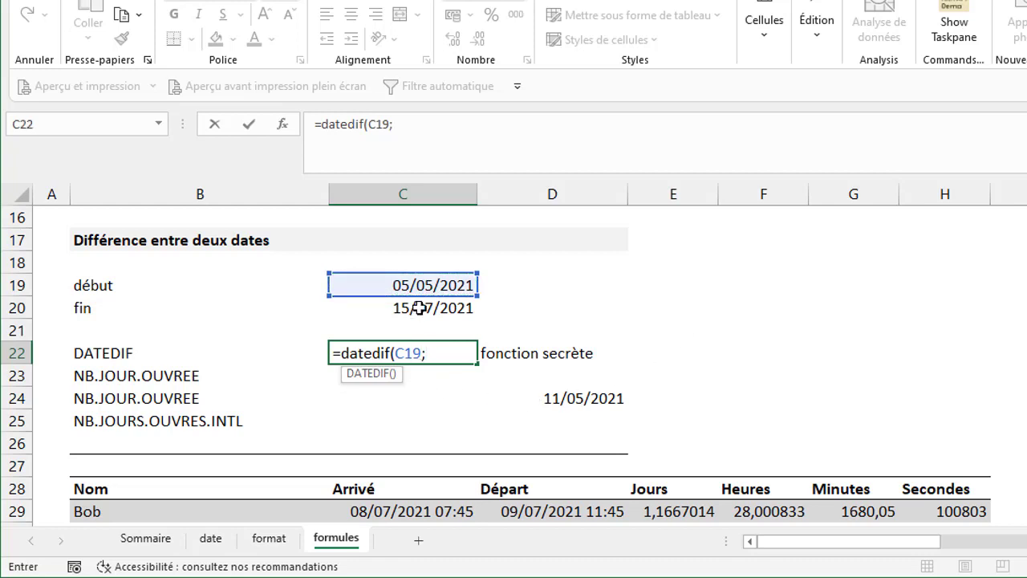
left_click(419, 309)
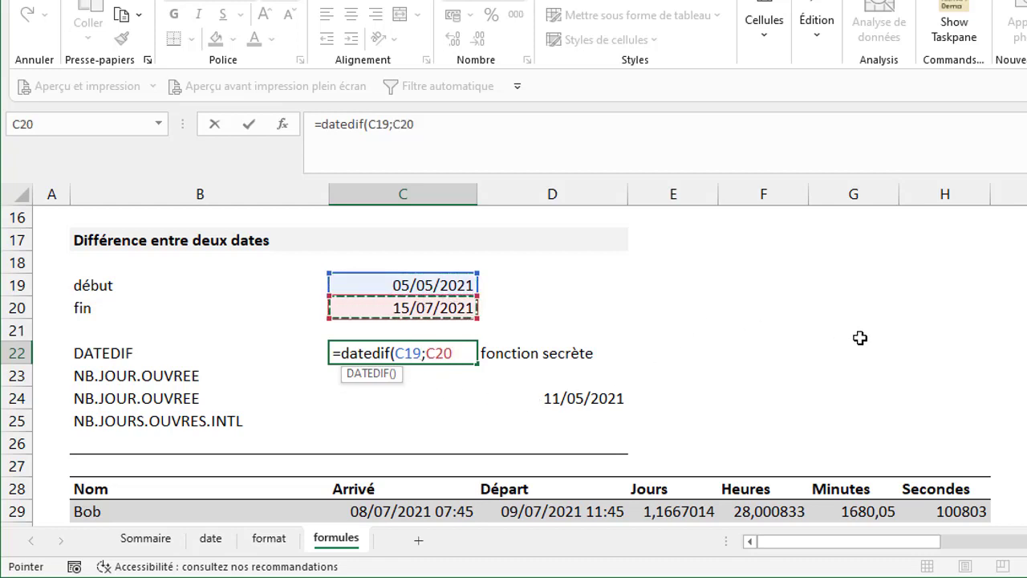
type(";")
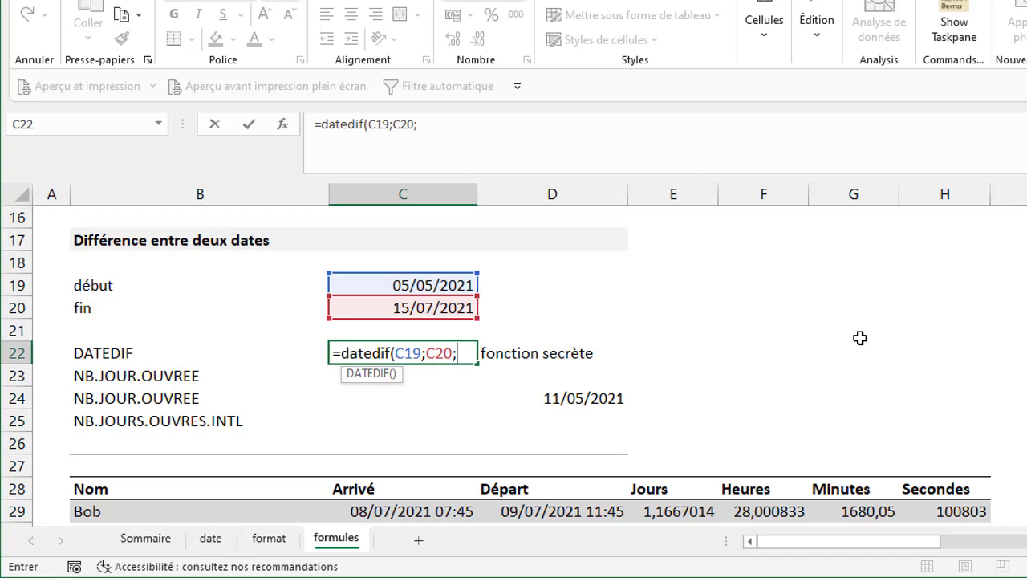
type("\"")
type("D")
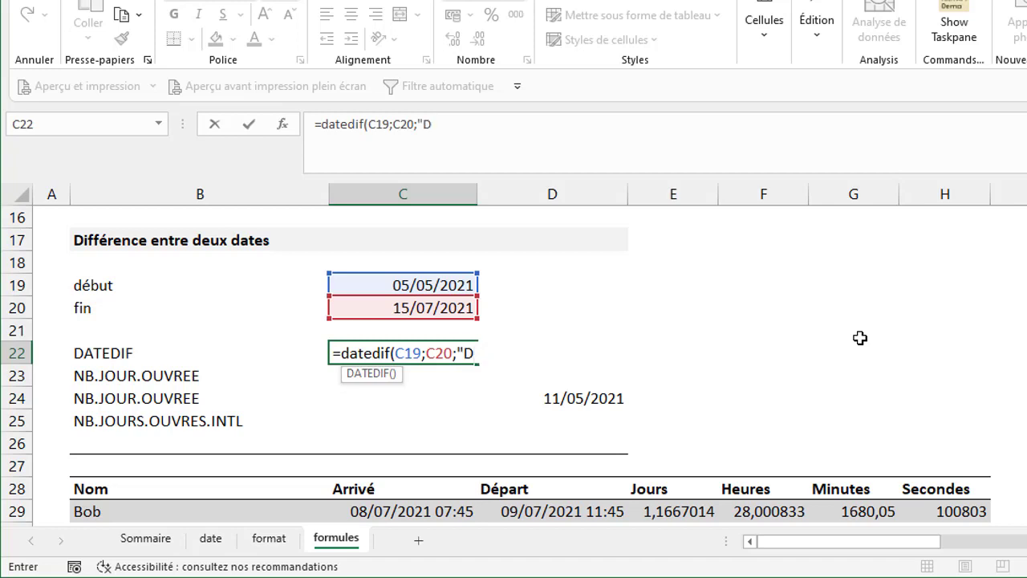
type("\")")
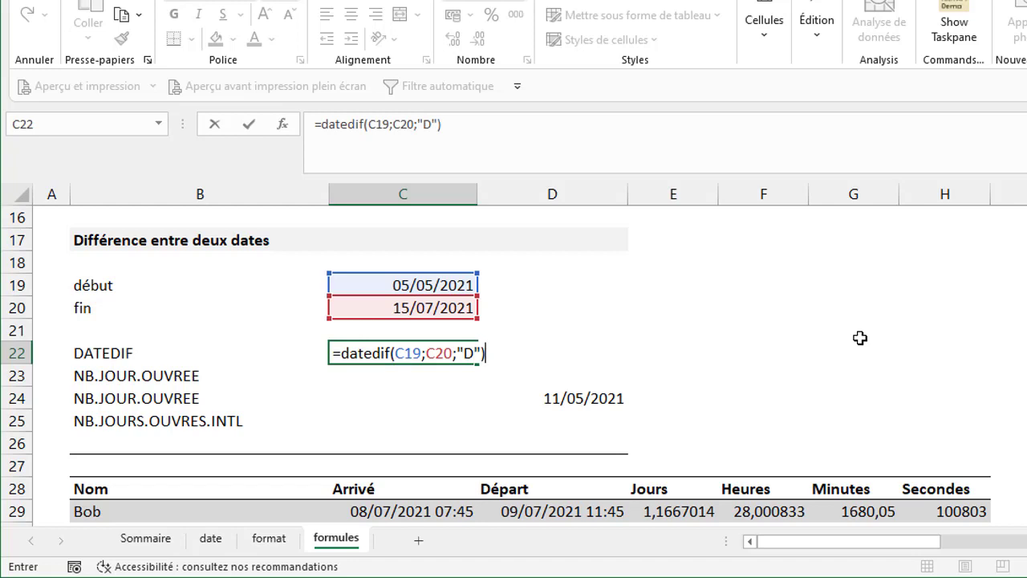
key("Return")
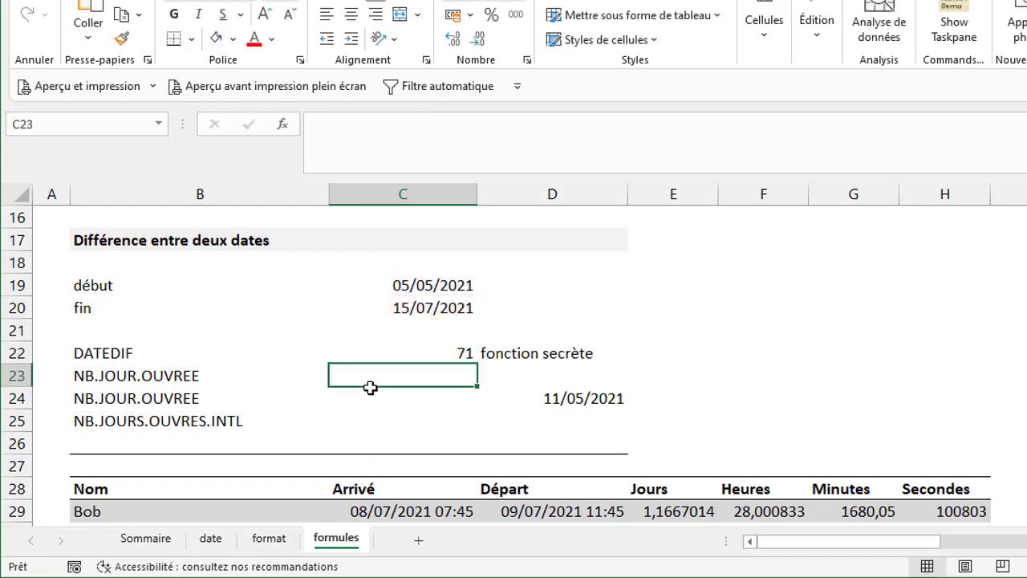
left_click(434, 353)
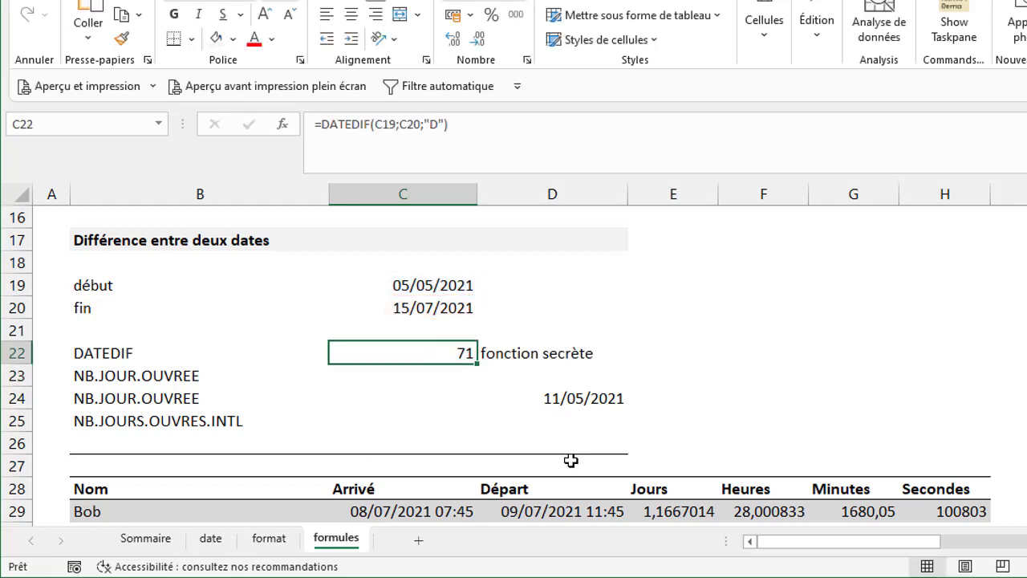
left_click(408, 309)
left_click(416, 287)
left_click(699, 356)
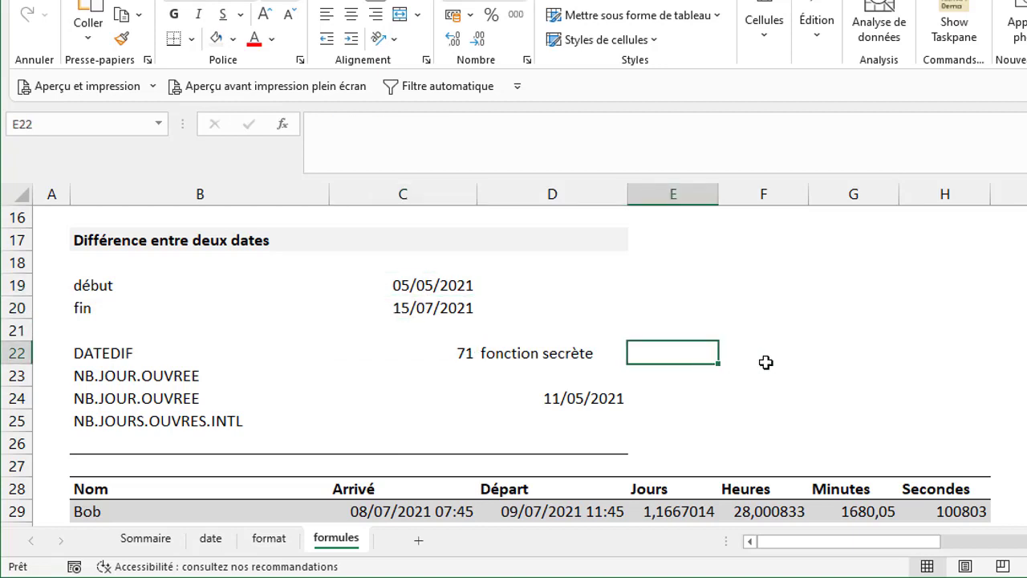
type("=")
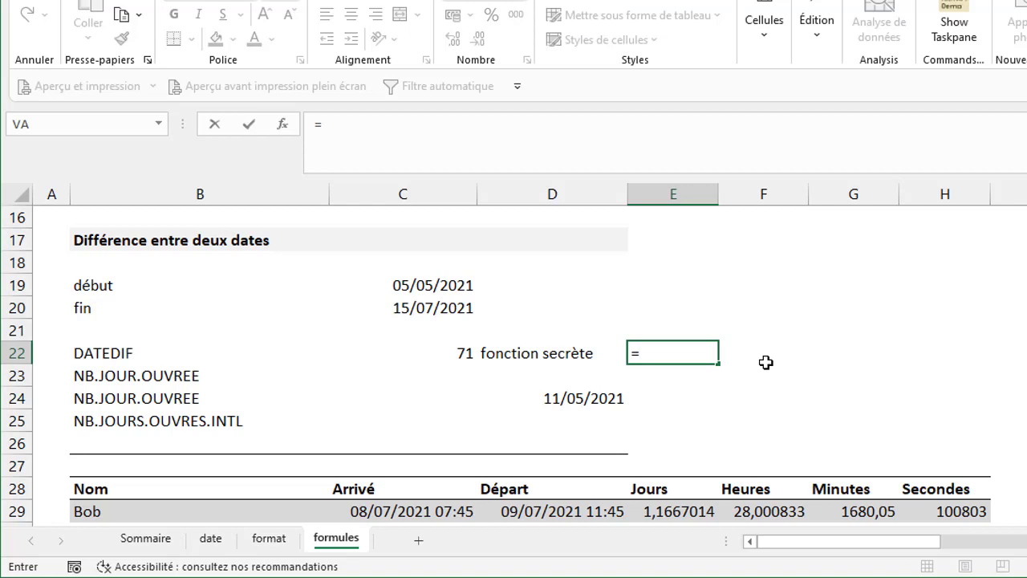
left_click(422, 310)
type("-")
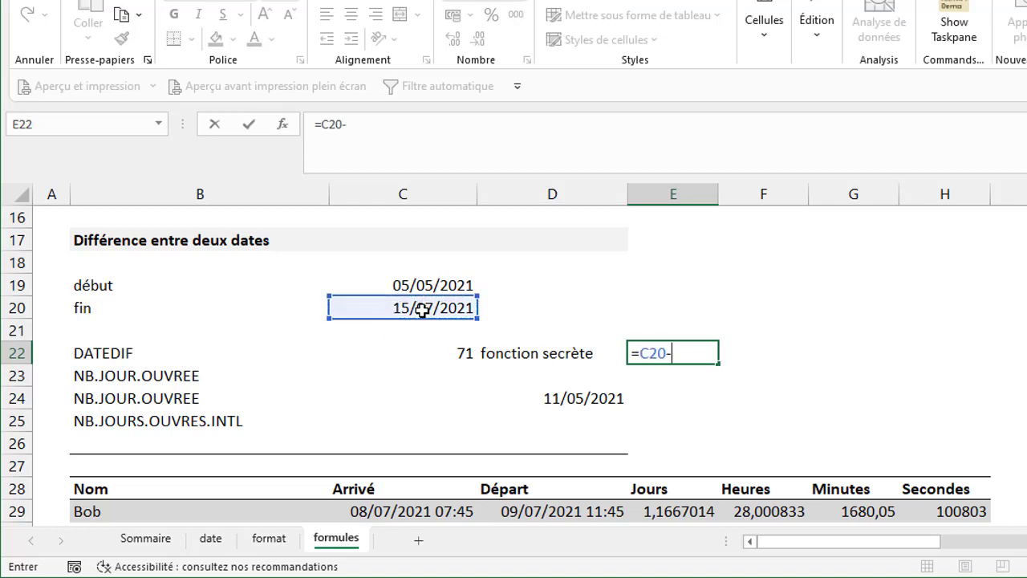
left_click(415, 286)
key("Return")
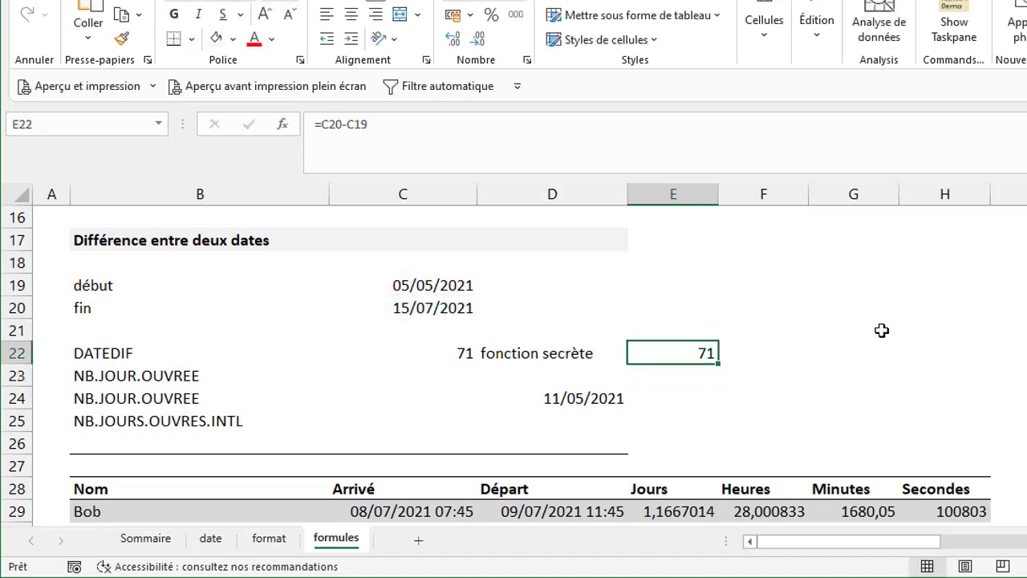
key("Delete")
left_click(184, 376)
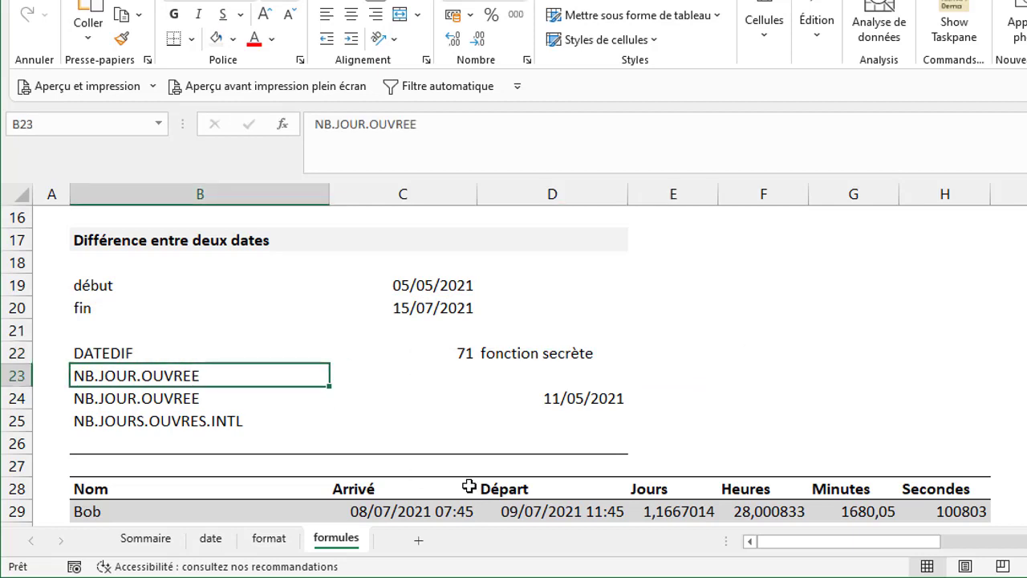
Step: Enter =NB.JOURS.OUVRES(C19;C20) in C23, giving 52 working days
left_click(433, 379)
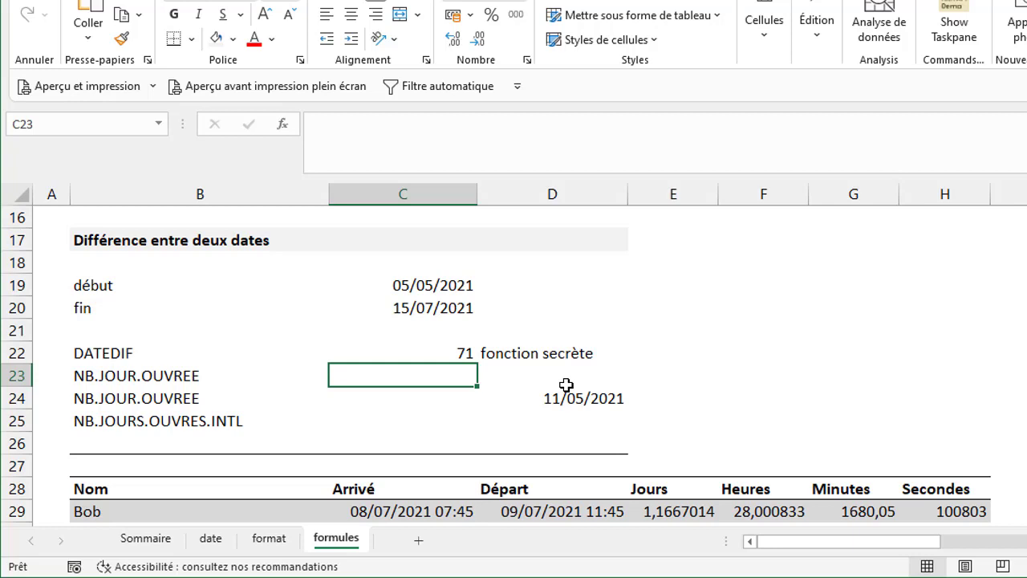
type("=nb")
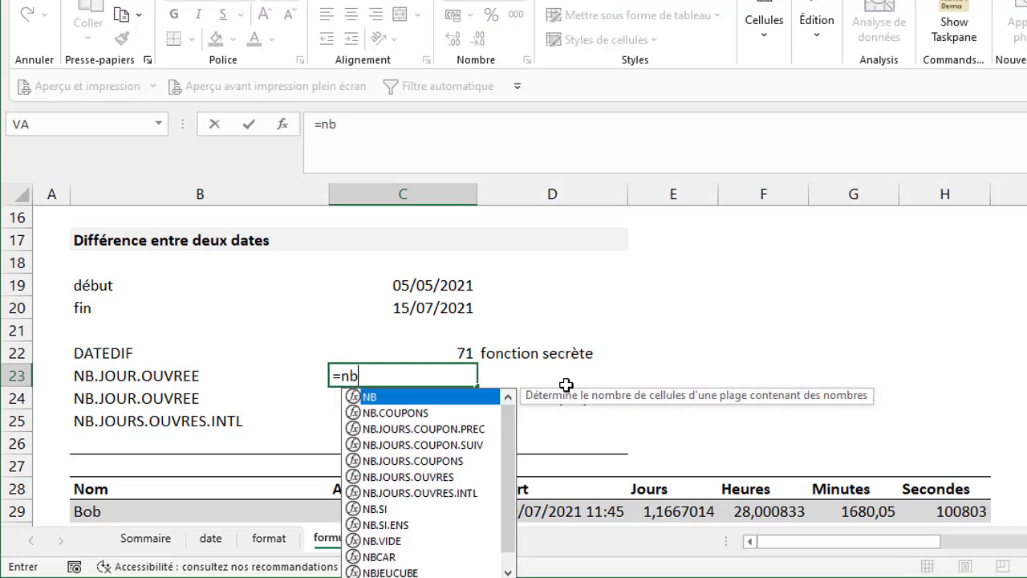
double_click(452, 478)
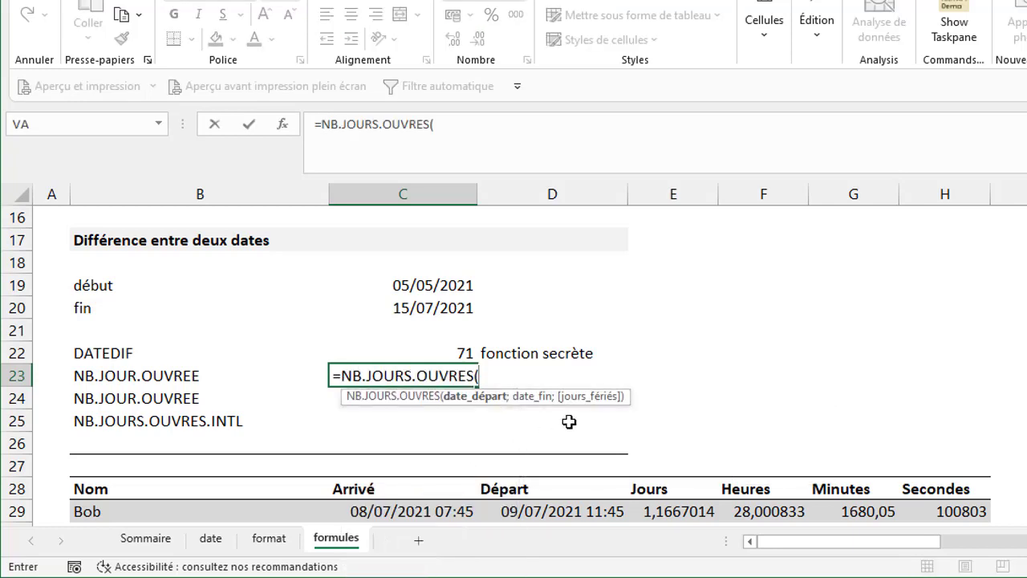
left_click(445, 289)
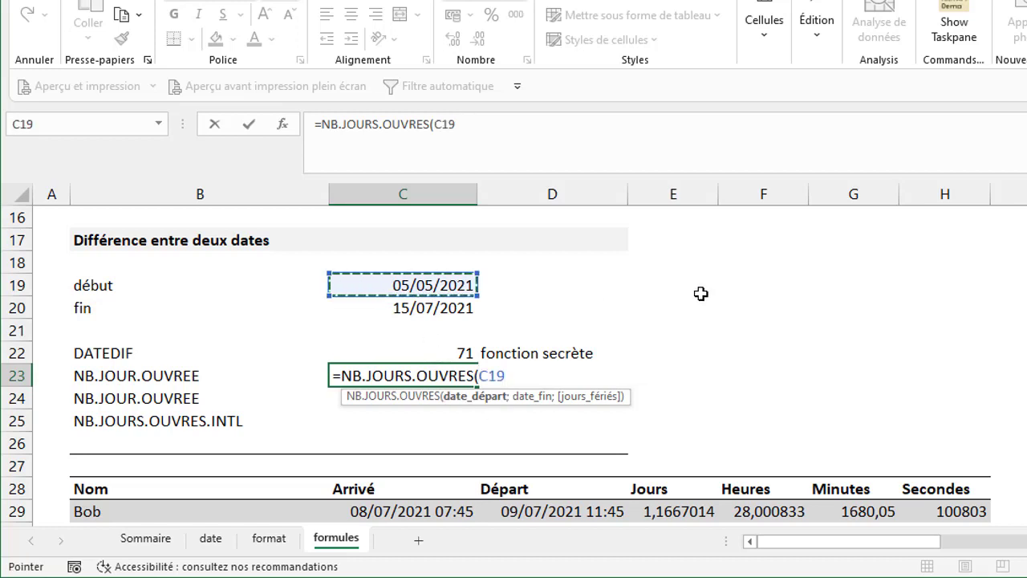
type(";")
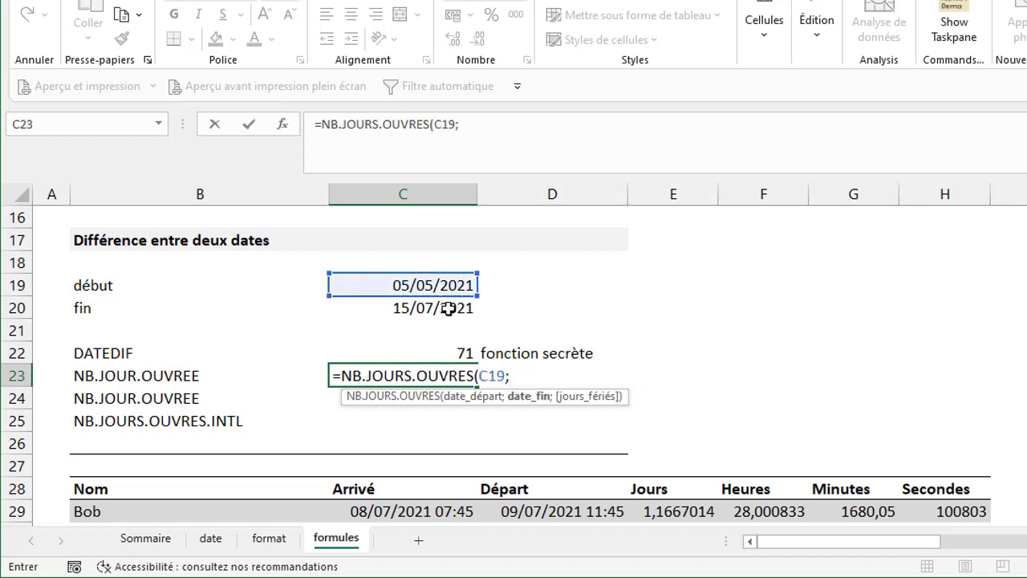
left_click(447, 308)
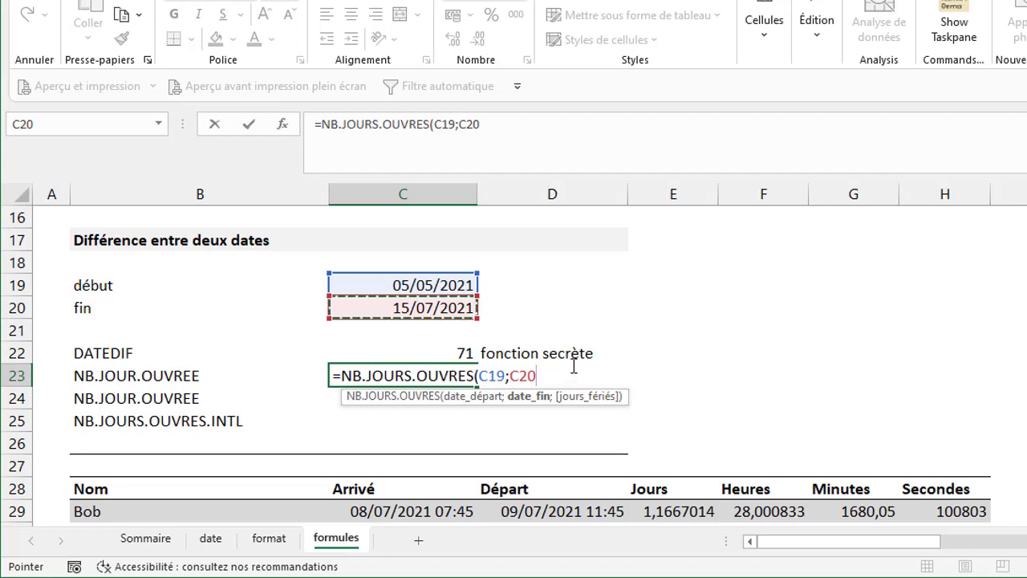
type(")")
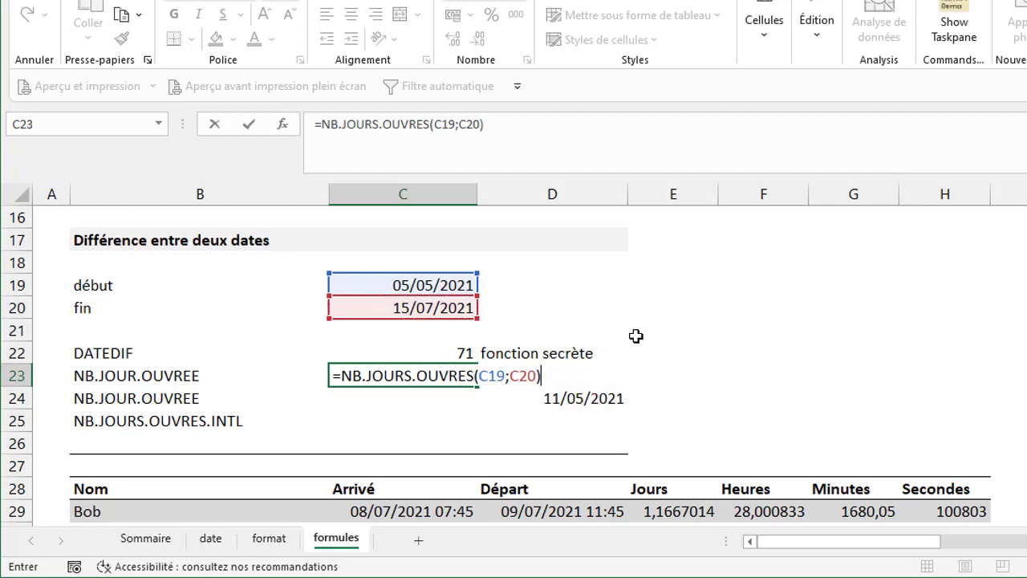
key("Return")
key("Up")
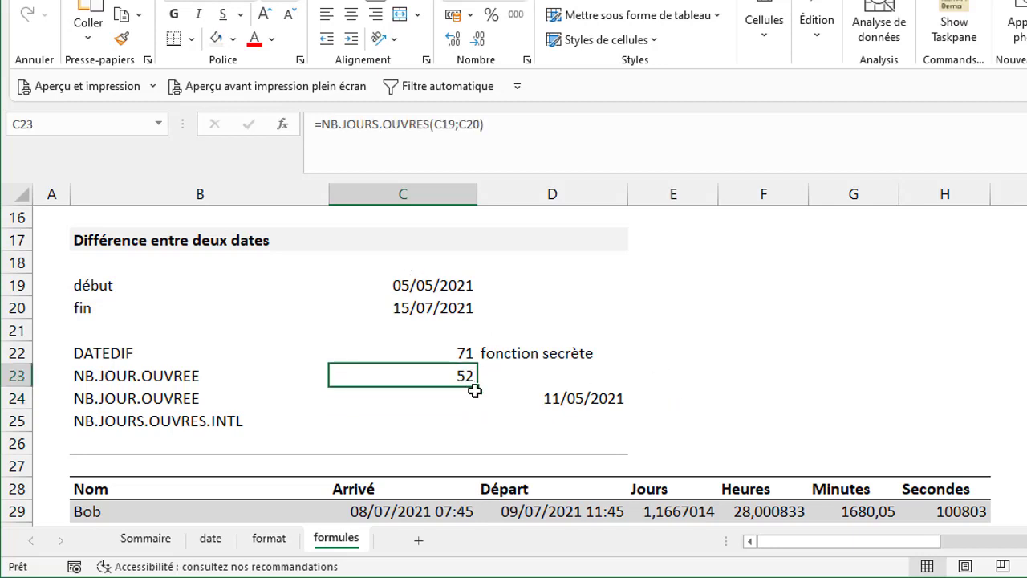
left_click(476, 391)
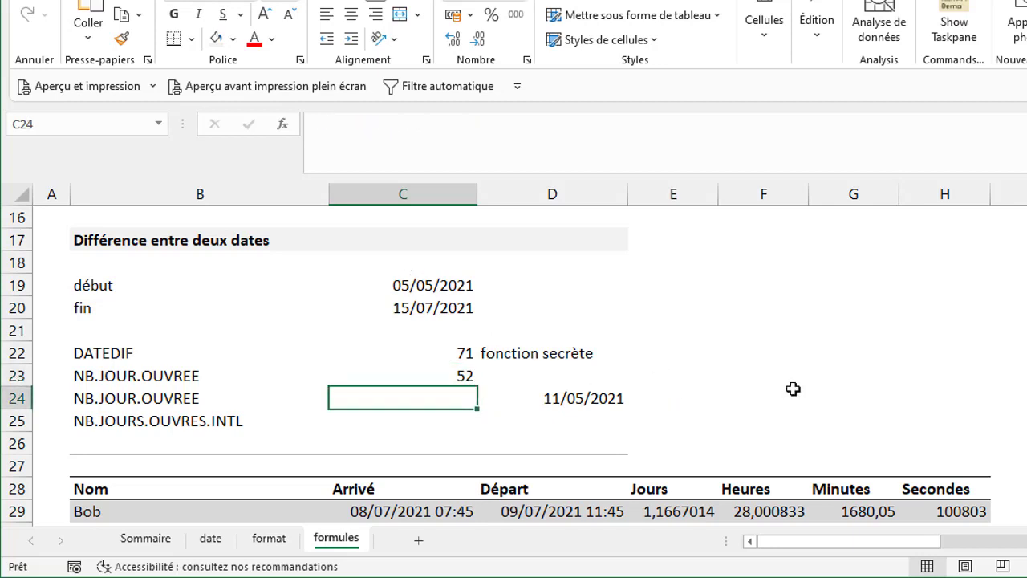
Step: Enter =NB.JOURS.OUVRES(C19;C20;G24) in C24, giving 51 working days excluding the 11/05/2021 holiday
type("=")
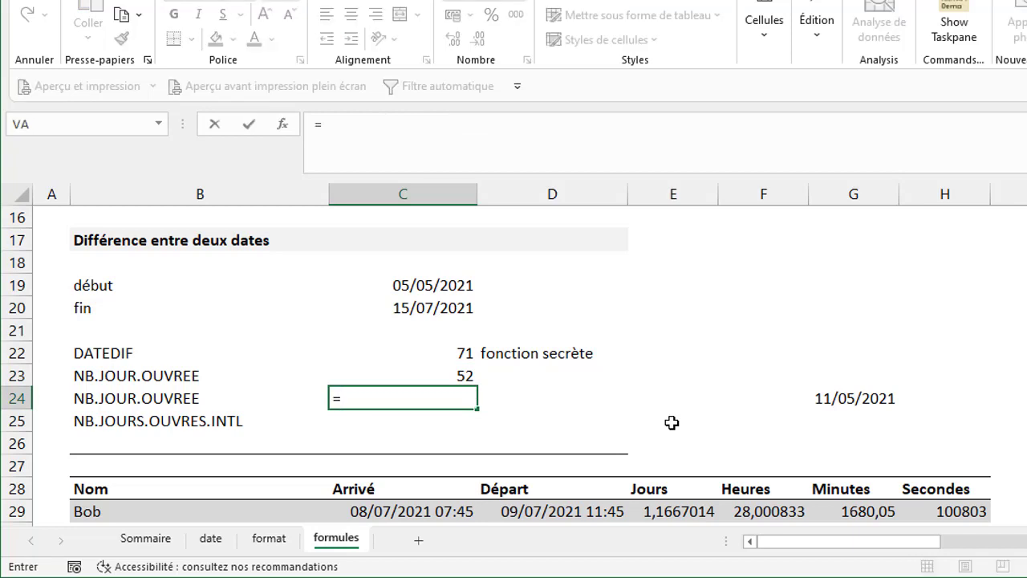
type("nb")
double_click(578, 415)
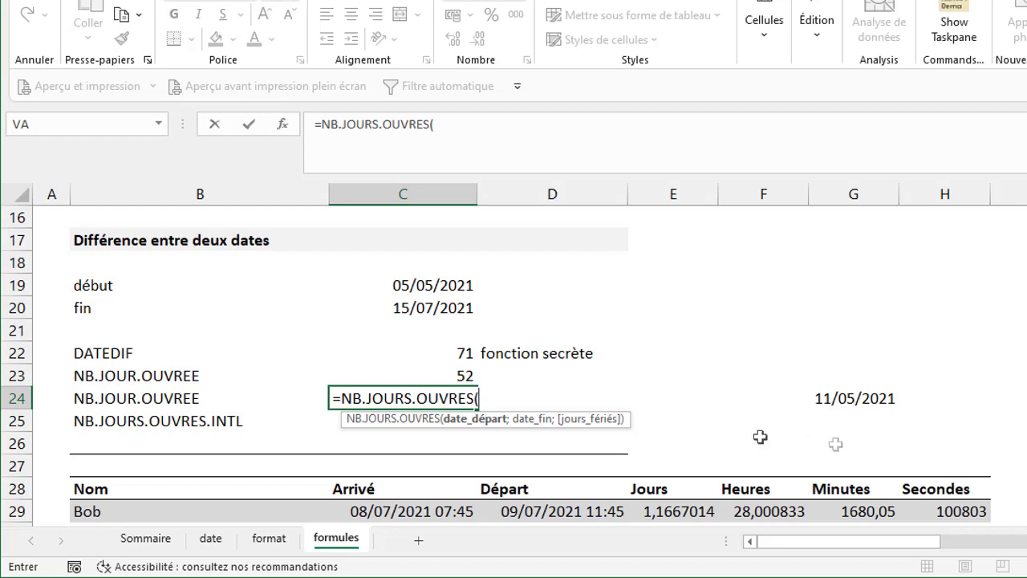
left_click(439, 286)
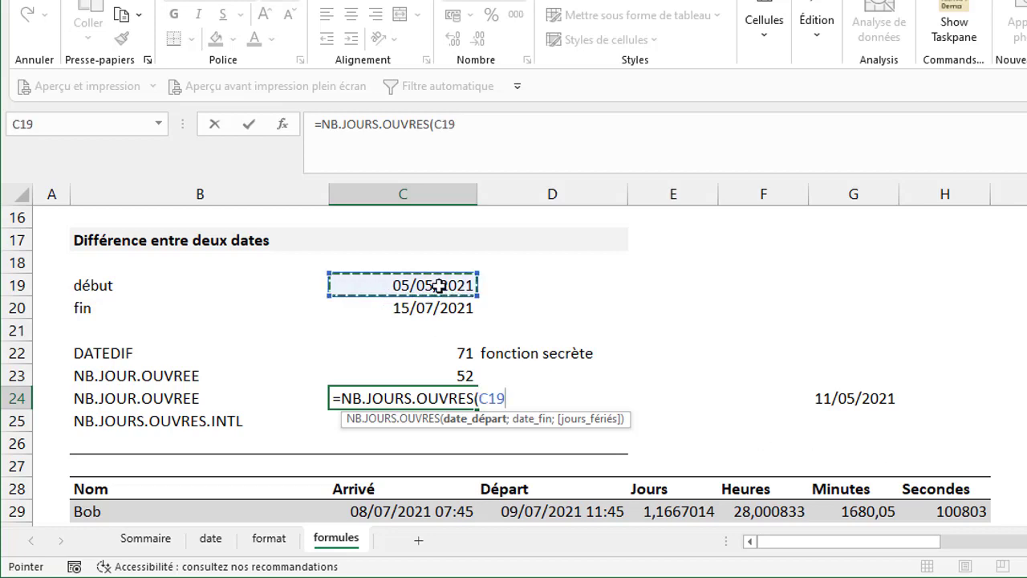
type(";")
left_click(443, 312)
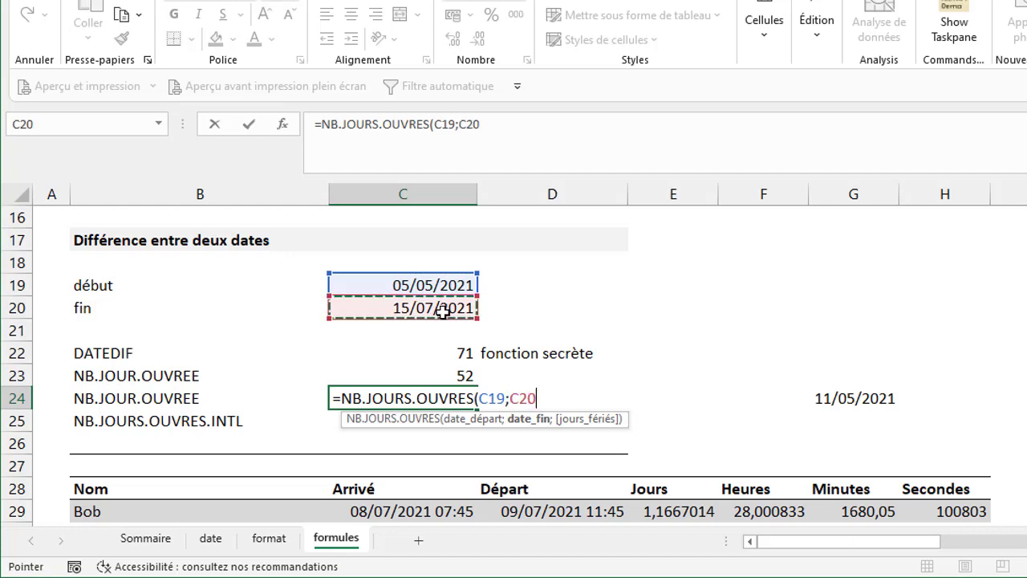
type(";")
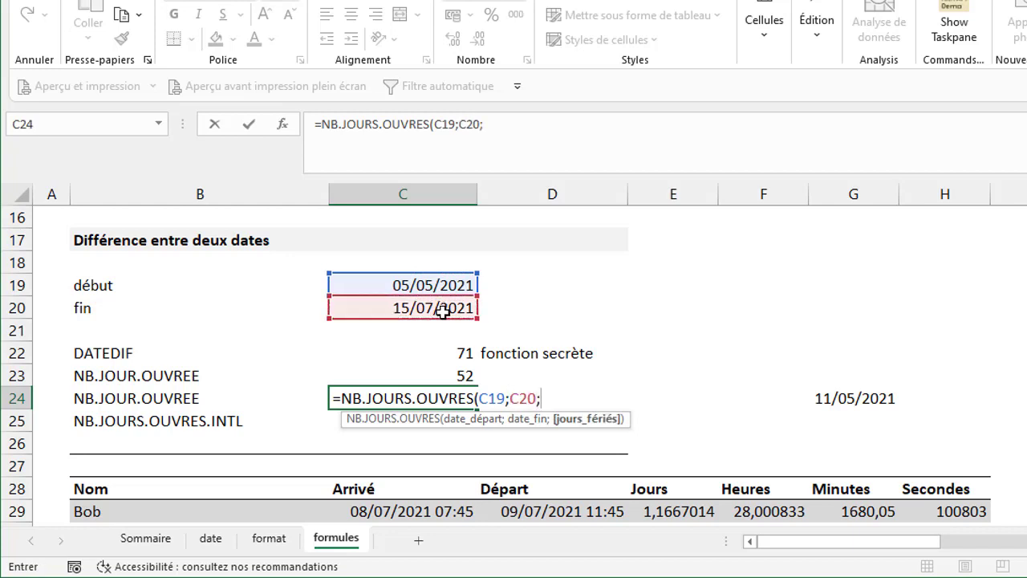
left_click(865, 399)
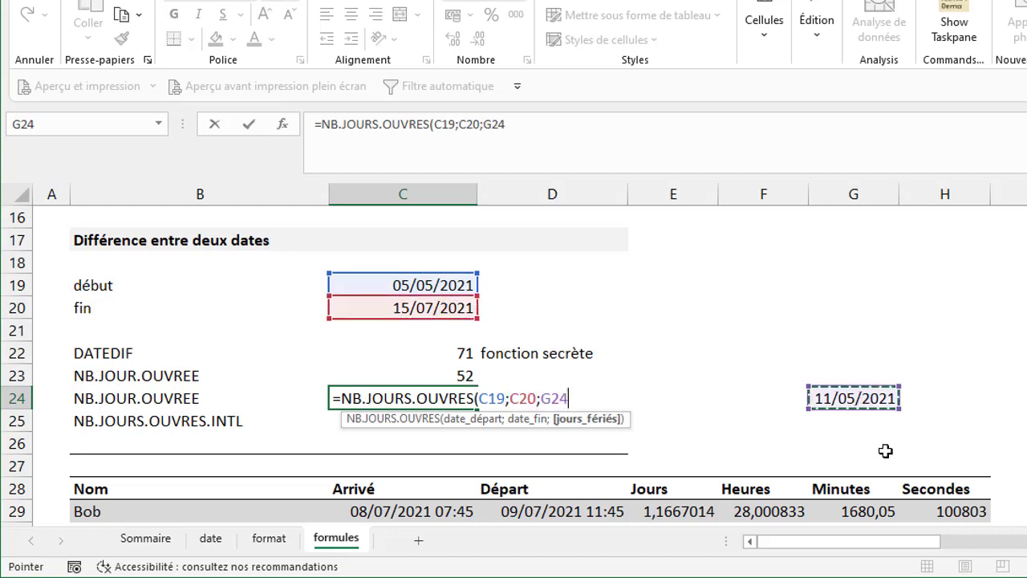
type(")")
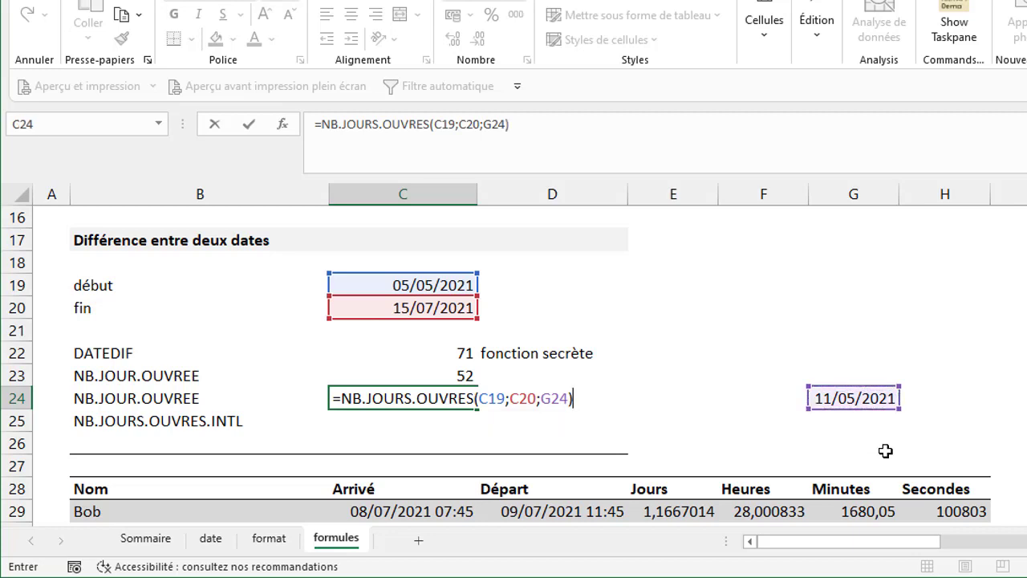
key("Return")
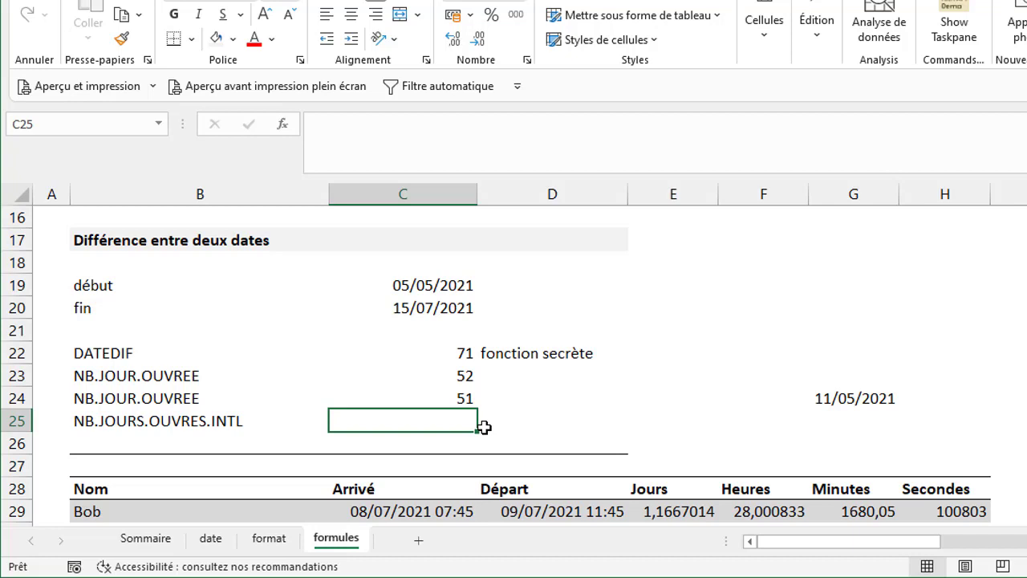
Step: Start =NB.JOURS.OUVRES.INTL in C25 with C19 as start date and C20 as end date
type("=")
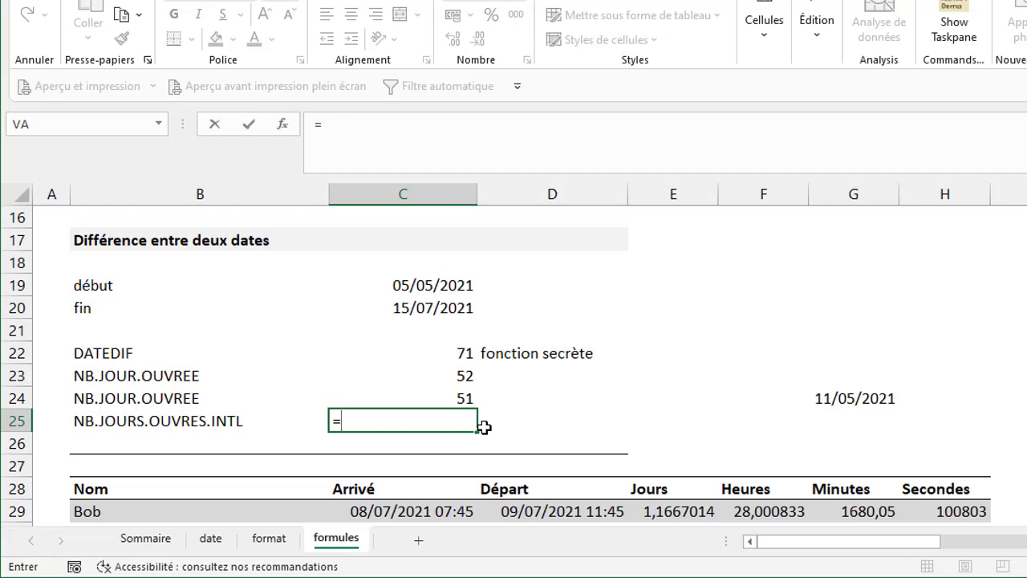
type("nb")
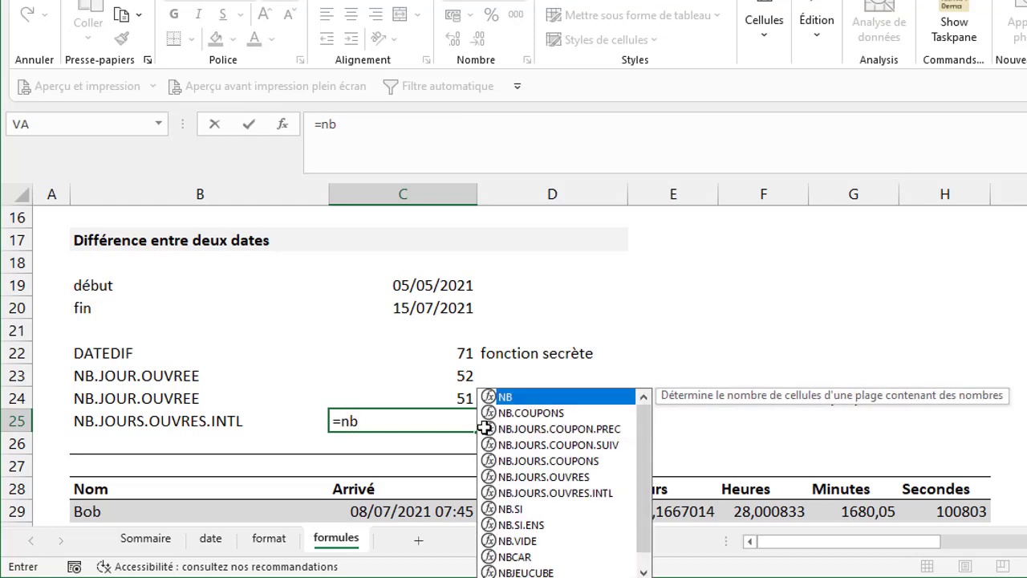
double_click(555, 493)
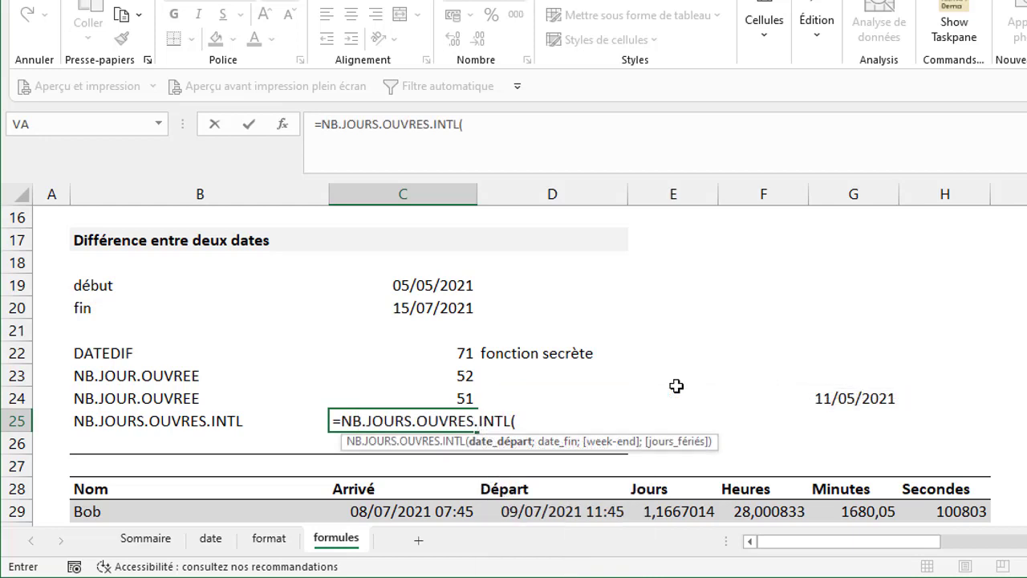
left_click(448, 287)
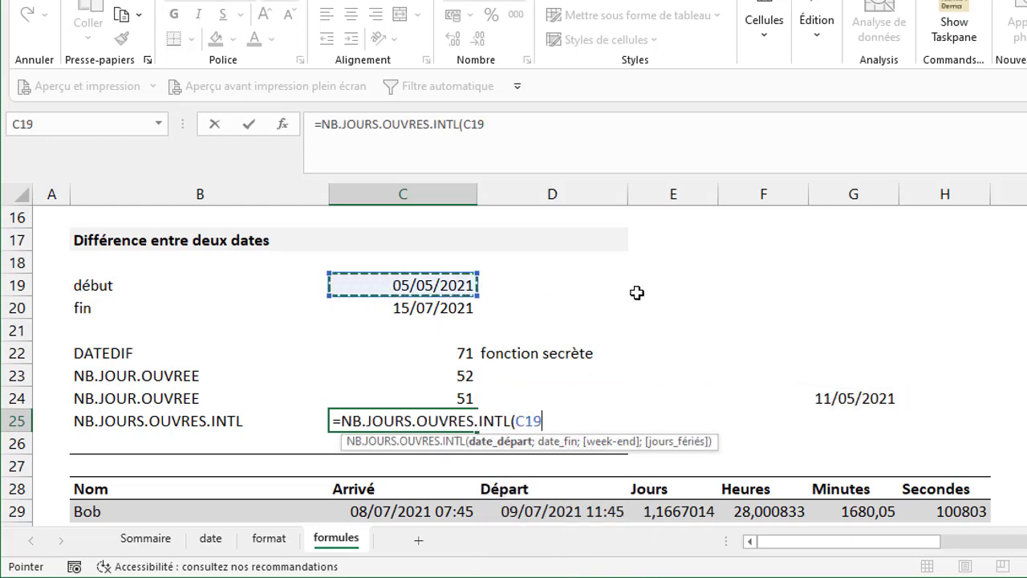
type(";")
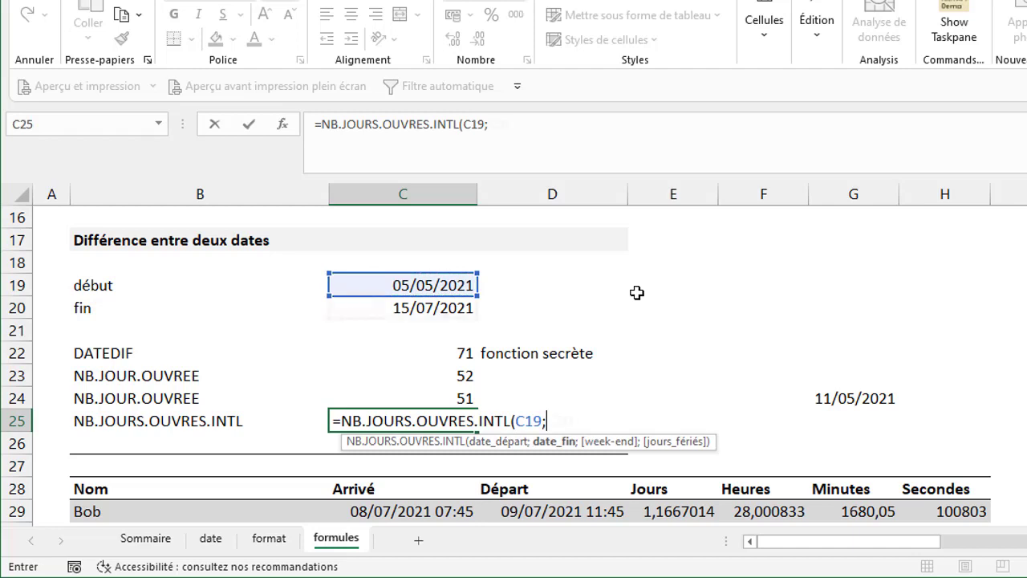
left_click(443, 309)
type(";")
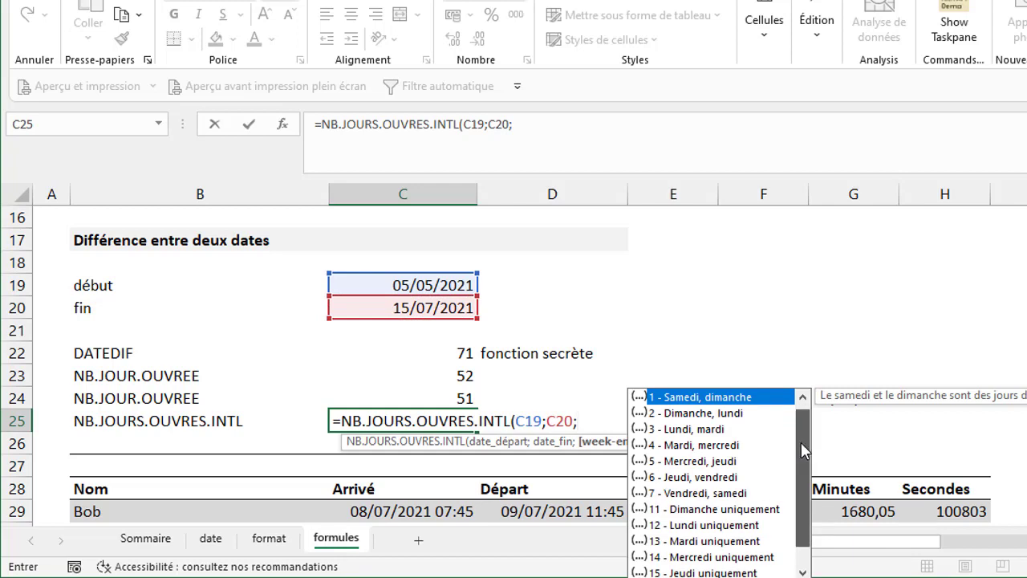
Step: Complete the formula with weekend code 11 (Sunday only), giving 62 working days
left_click_drag(805, 447, 805, 457)
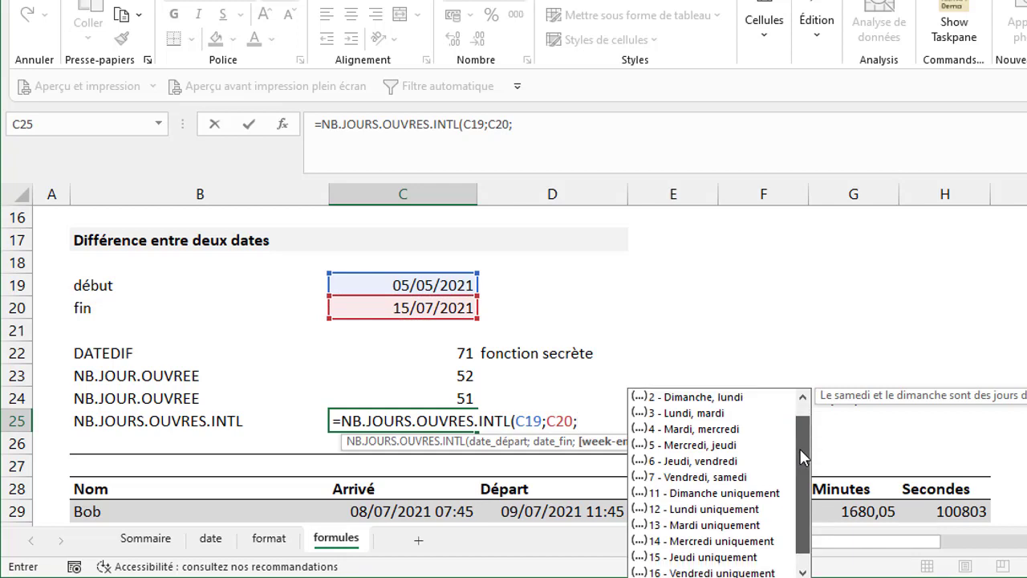
left_click_drag(799, 469, 807, 435)
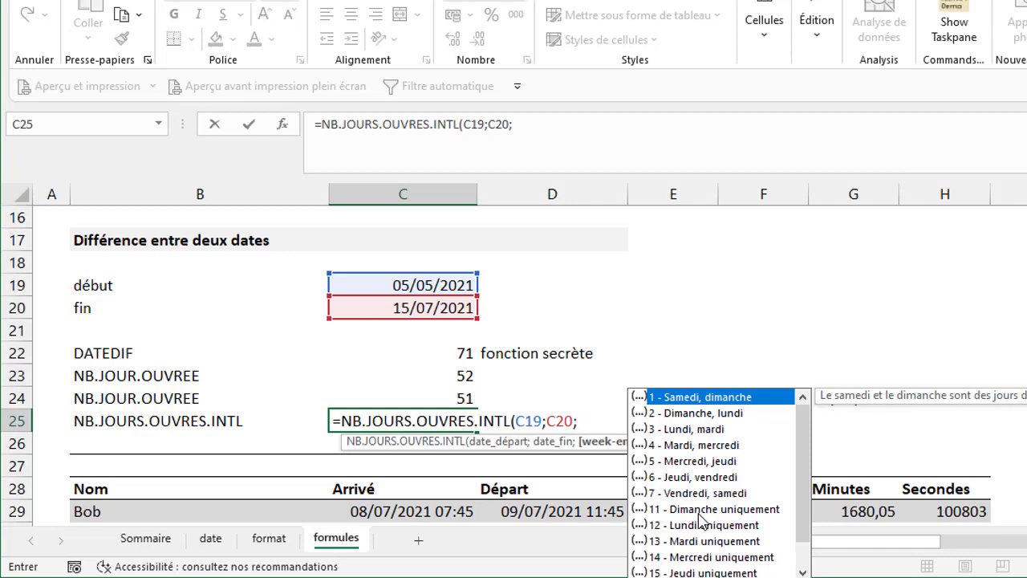
left_click(700, 515)
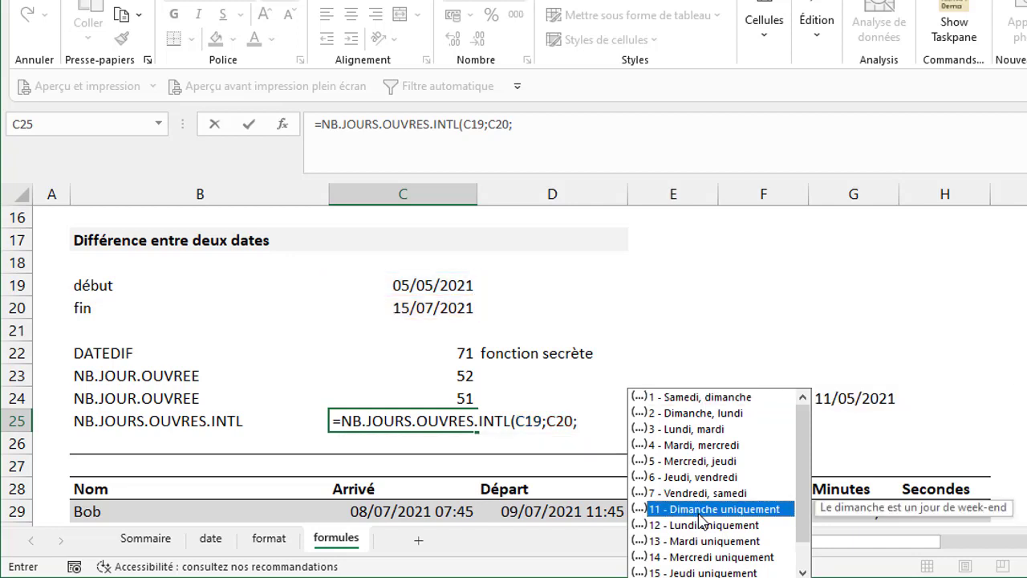
double_click(700, 515)
type(")")
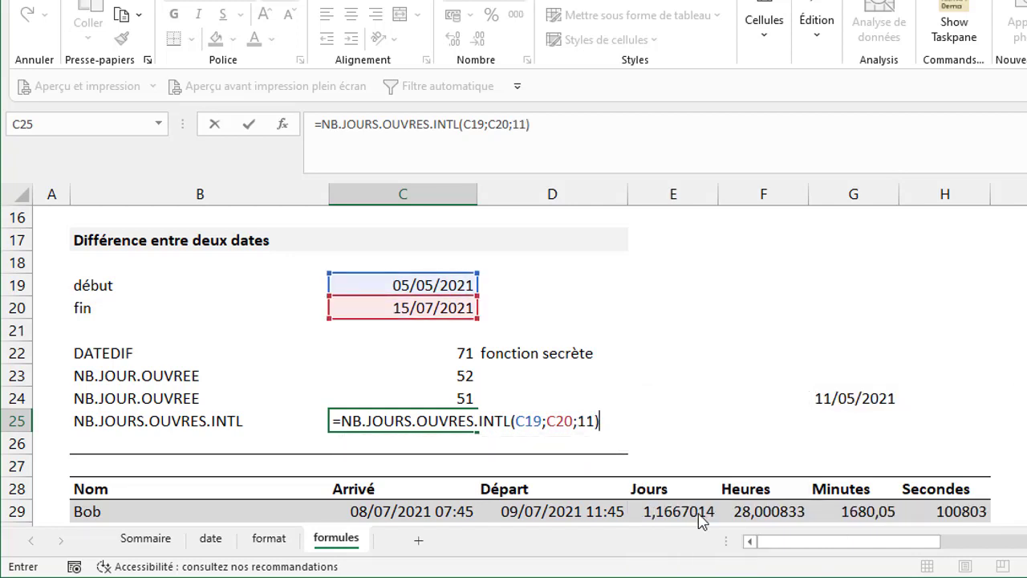
key("Return")
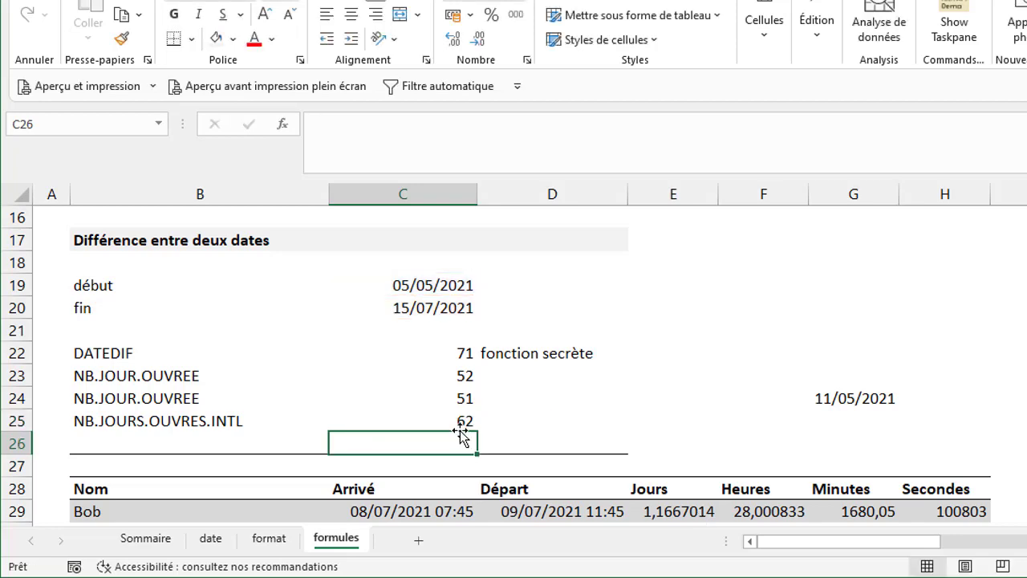
left_click(461, 425)
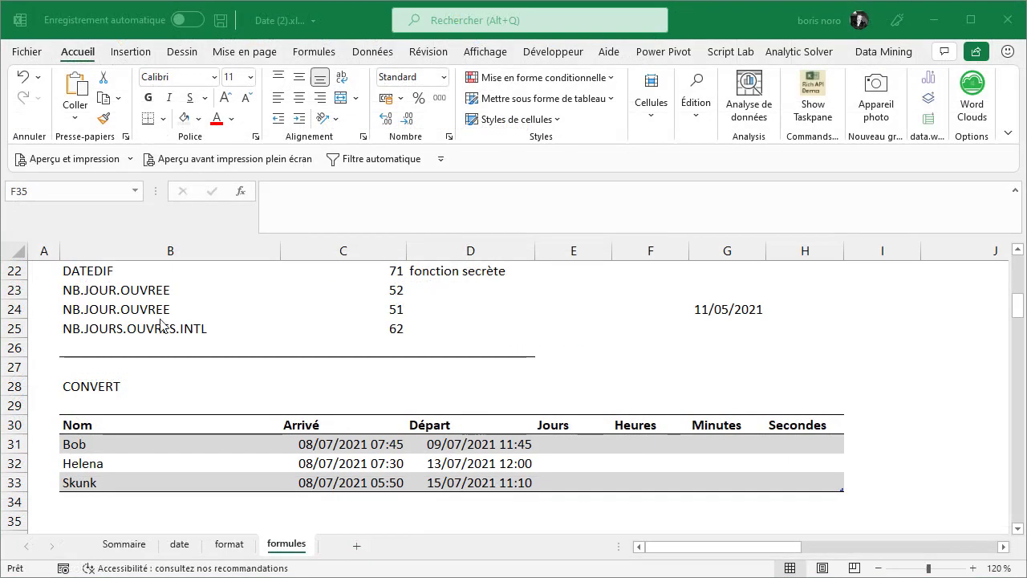
Step: Check the full arrival and departure date-times in C31, D31 and C32 of the CONVERT table
left_click(100, 388)
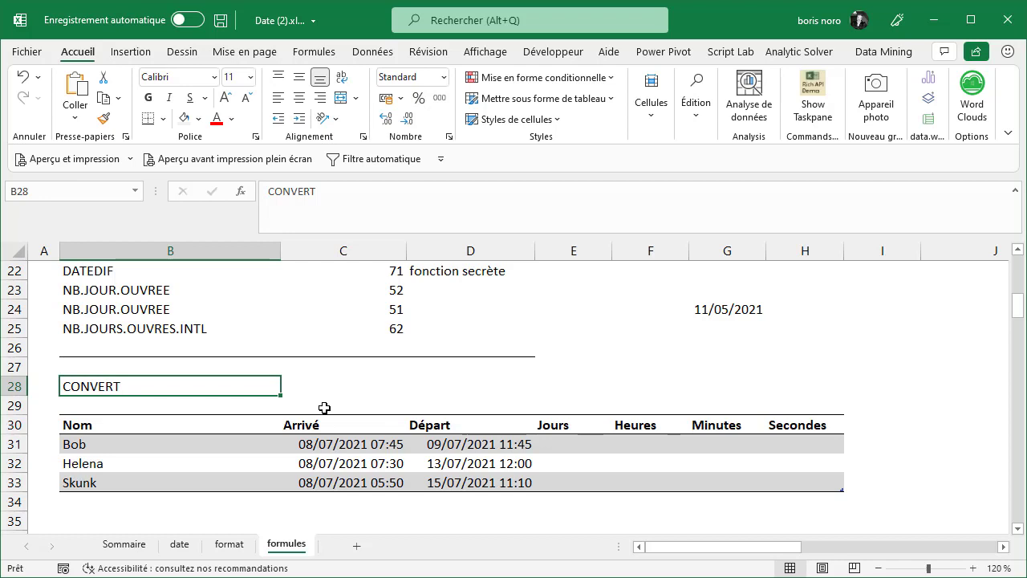
left_click(349, 450)
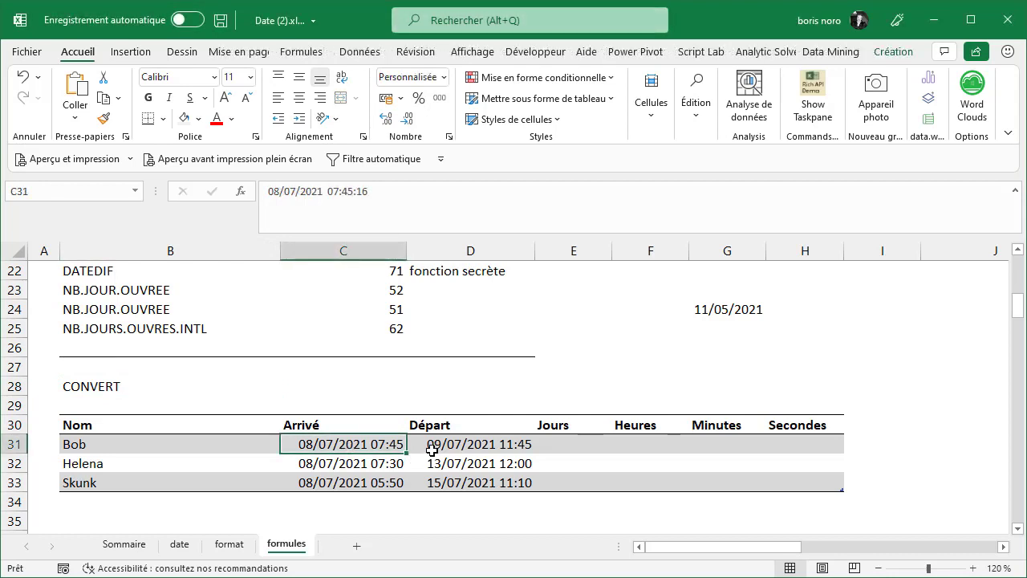
left_click(434, 446)
left_click(378, 465)
Step: Check the remaining timestamps in D32, C33 and D33, then select the names B31 to B33
left_click(450, 462)
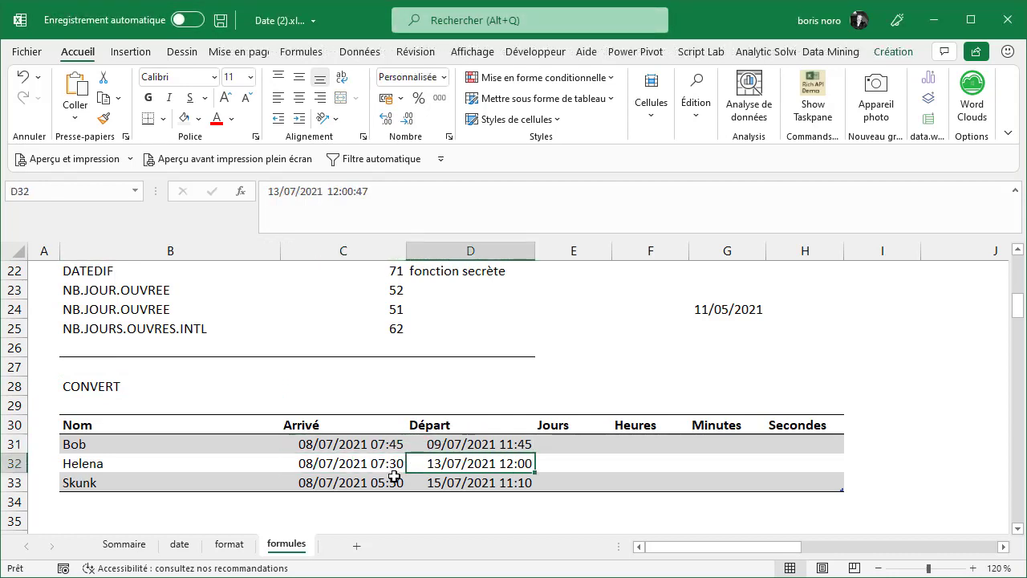
left_click(390, 480)
left_click(447, 481)
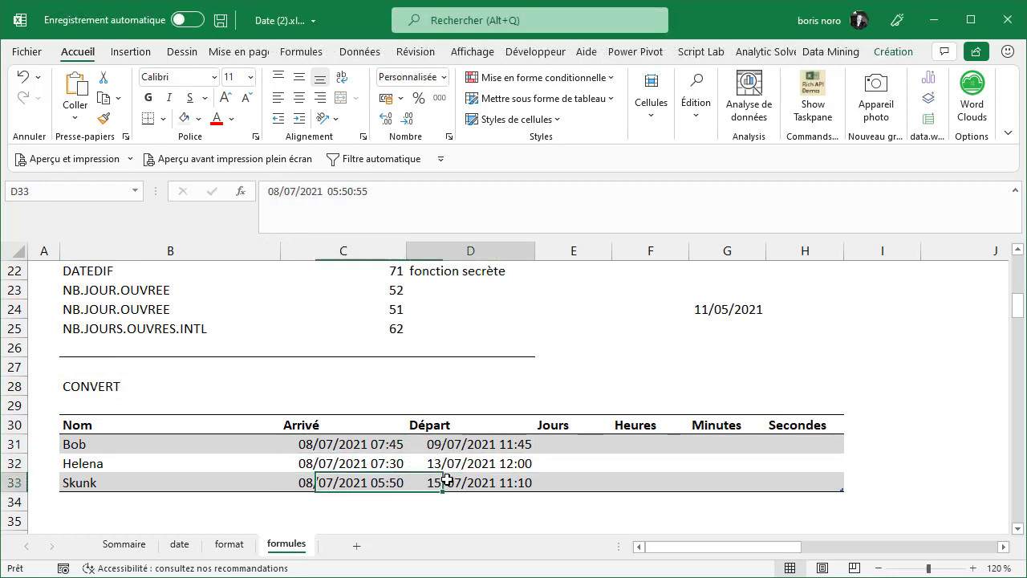
left_click(145, 447)
left_click_drag(143, 464, 140, 483)
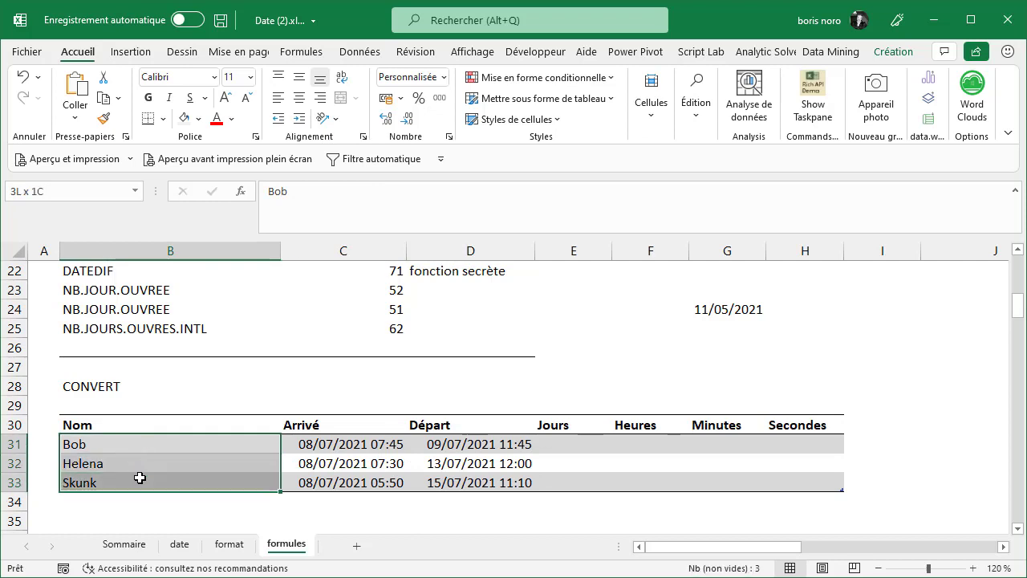
left_click(564, 444)
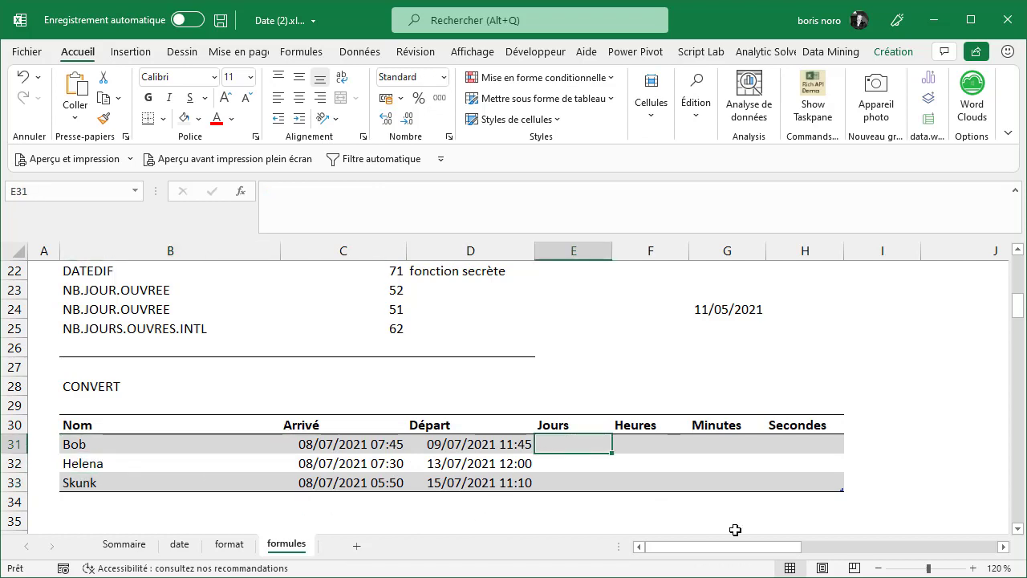
type("=")
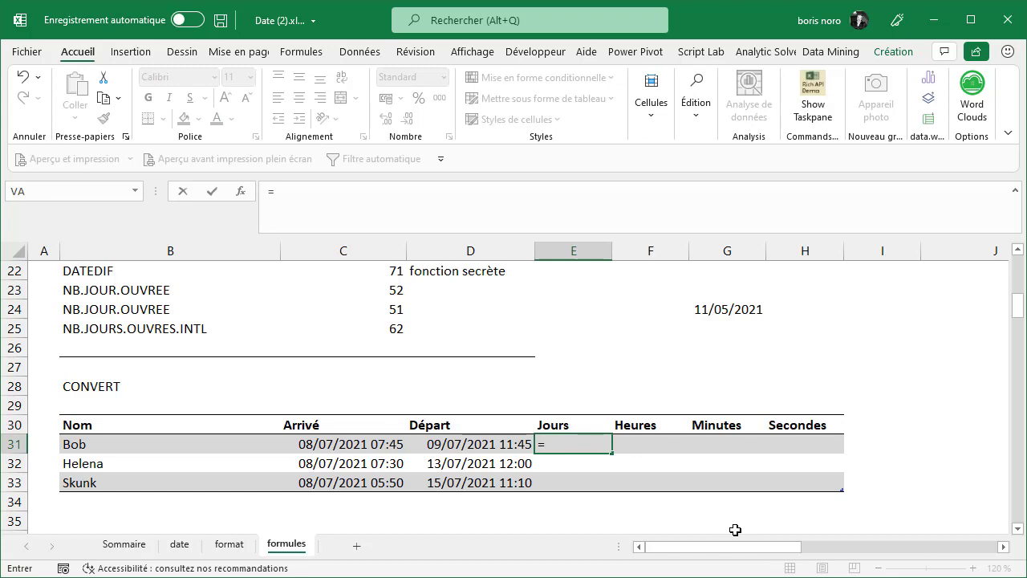
left_click(443, 444)
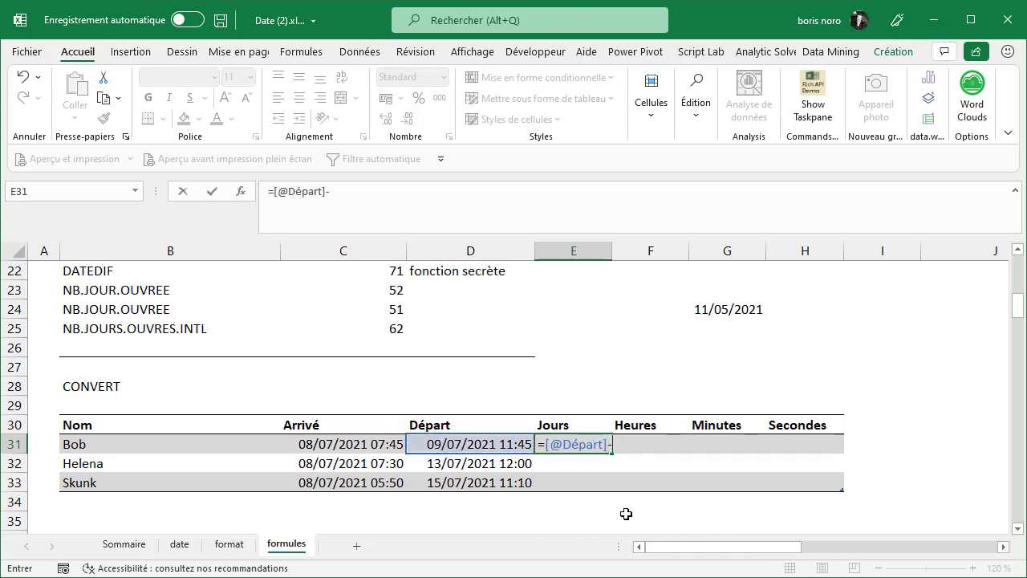
type("-")
left_click(309, 447)
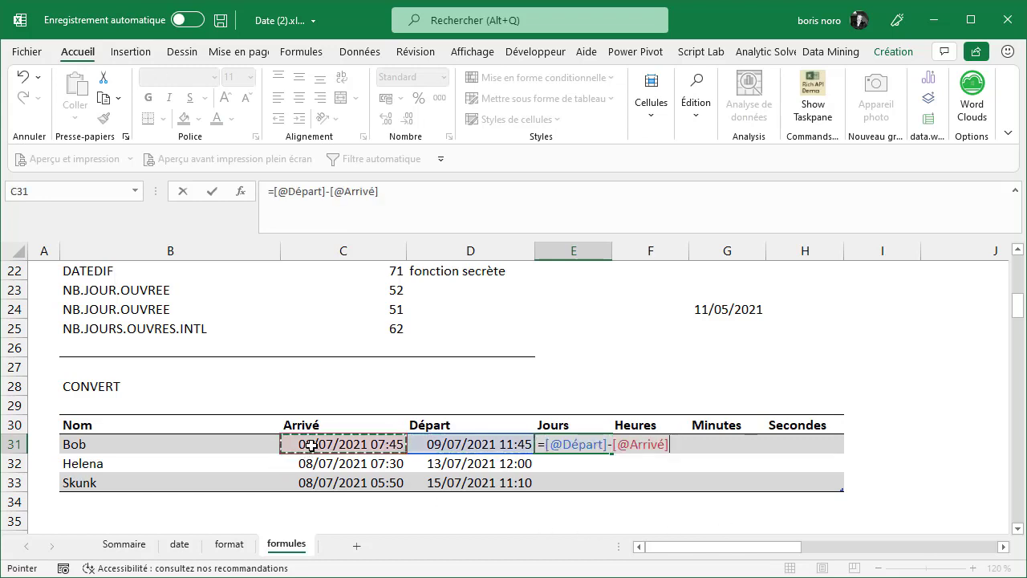
key("Return")
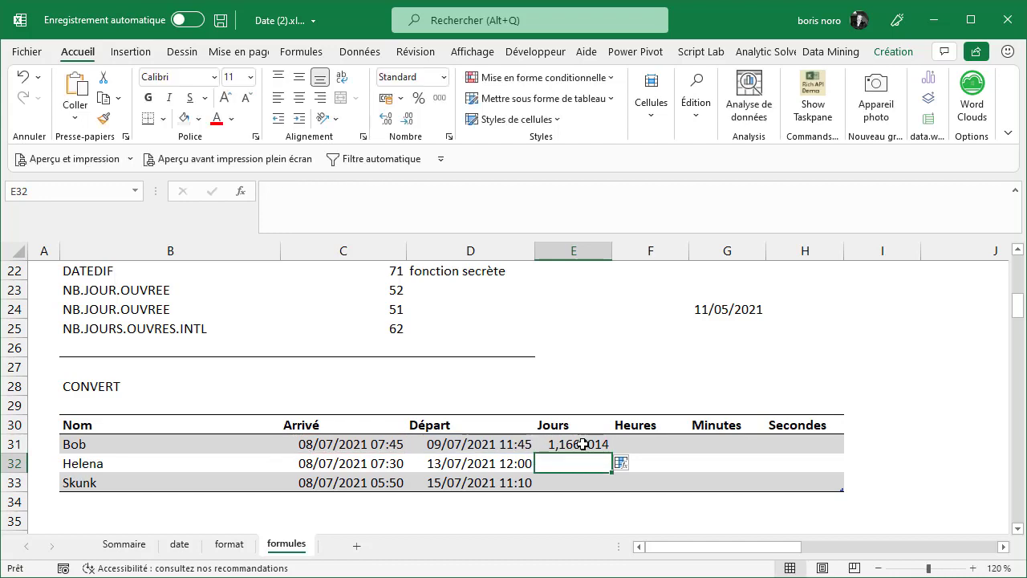
left_click(578, 443)
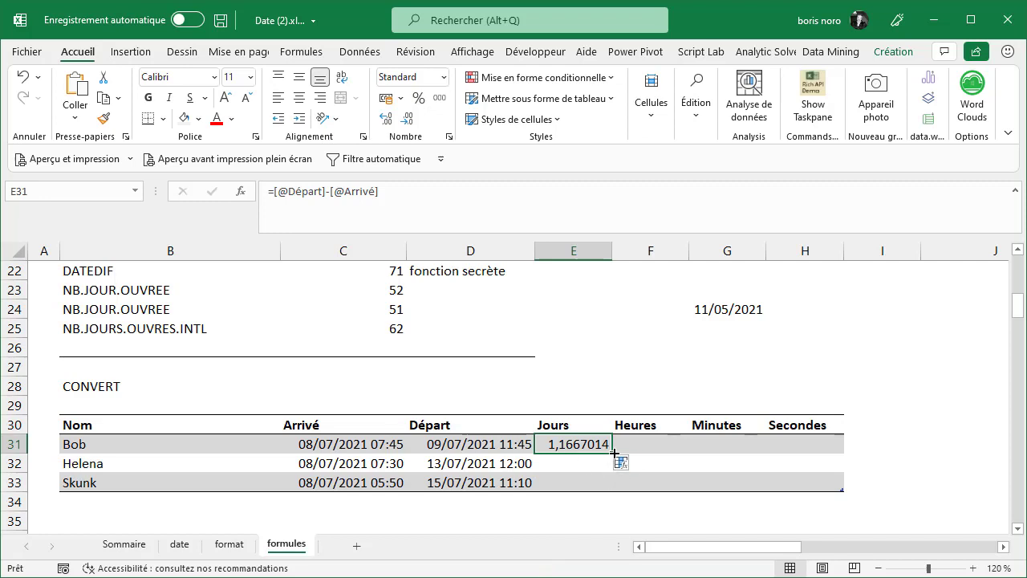
left_click_drag(614, 452, 610, 481)
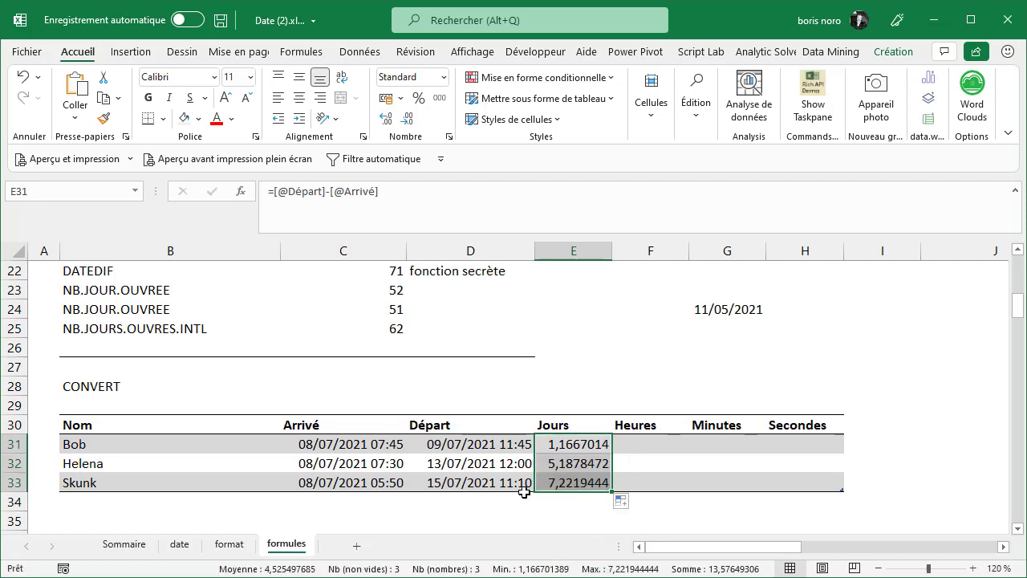
left_click(566, 480)
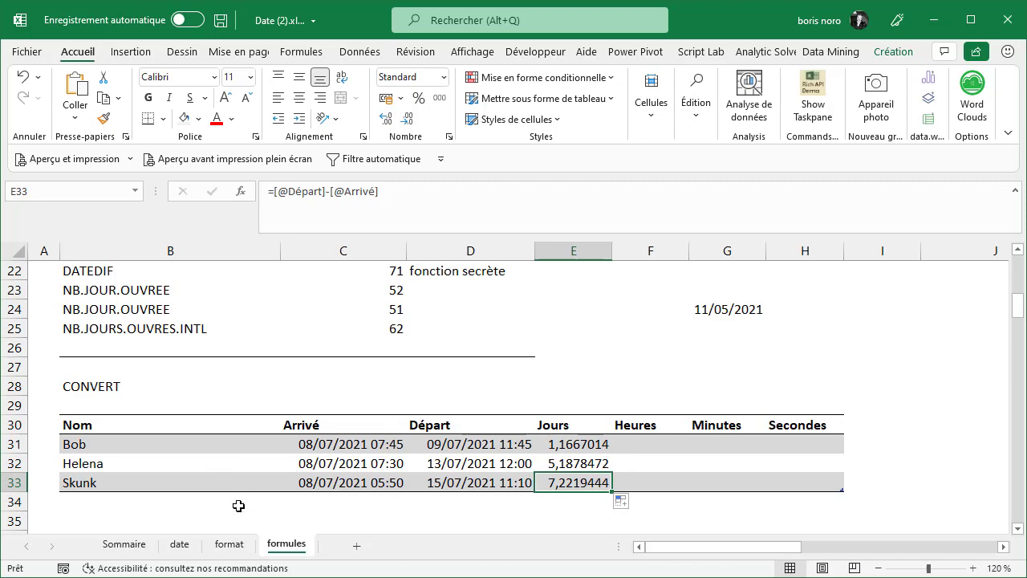
Step: Start a CONVERT formula in F31 using the Jours value as the number to convert
left_click(640, 443)
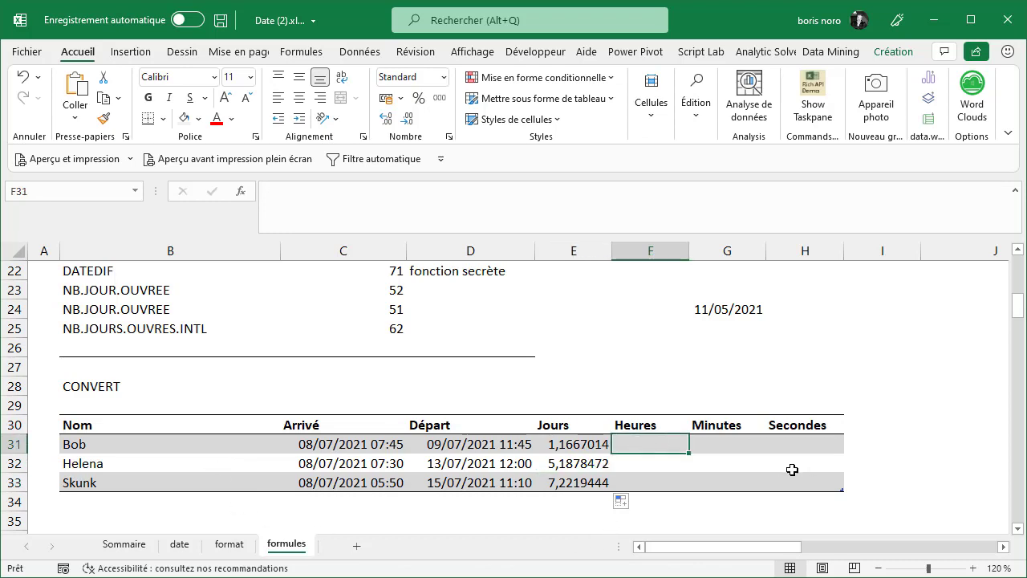
left_click(558, 446)
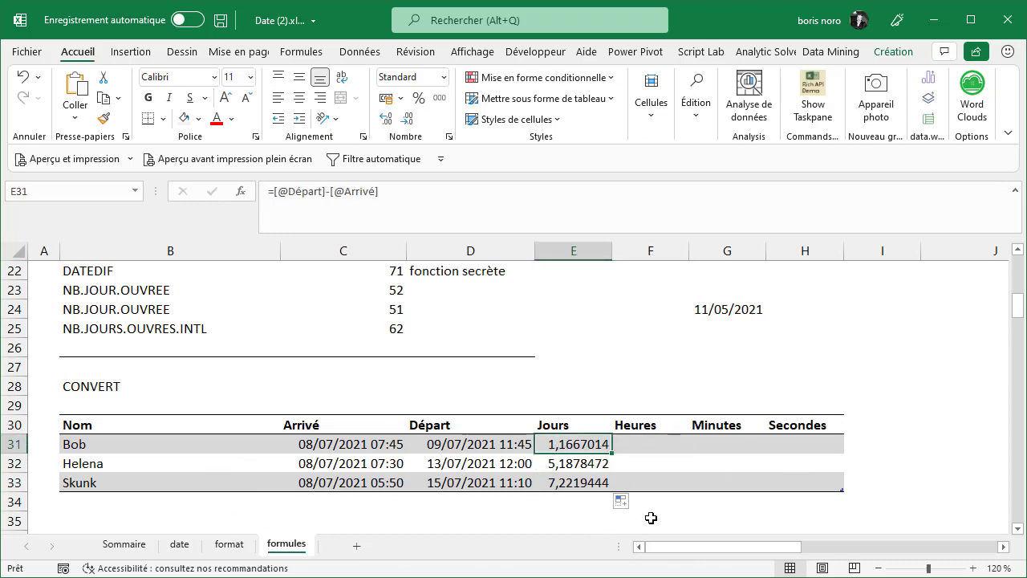
left_click(651, 445)
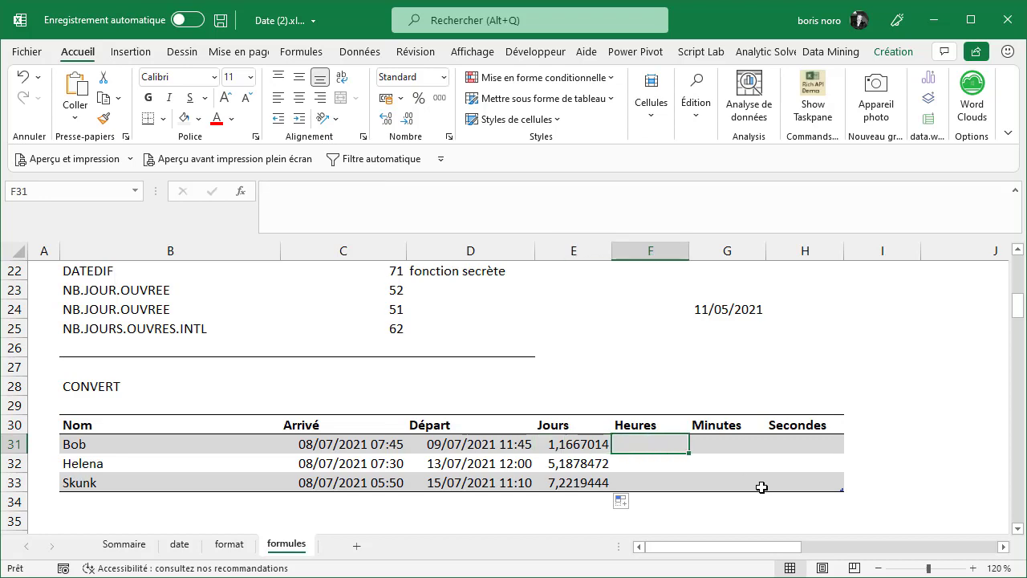
type("=conv")
key("Tab")
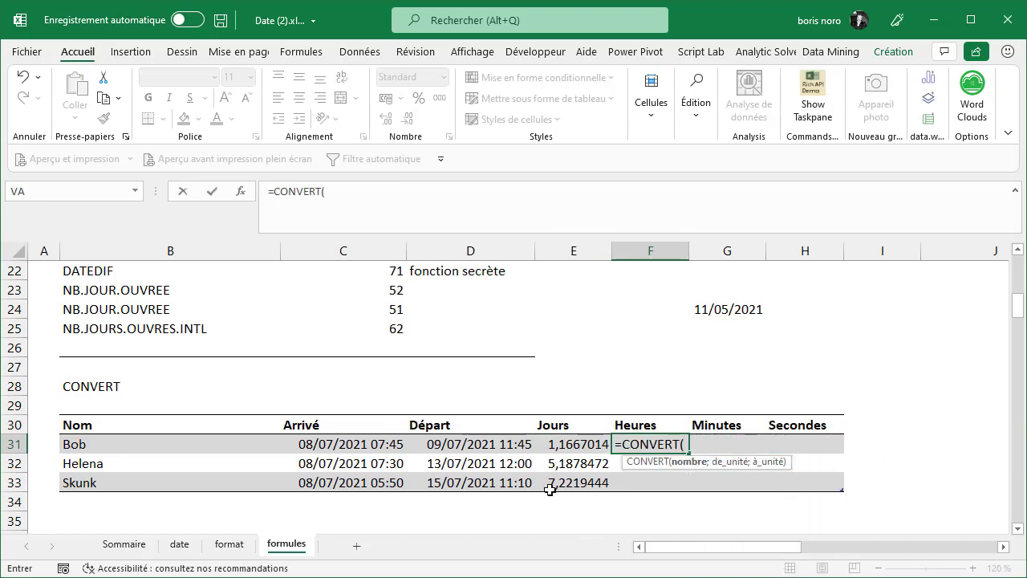
left_click(565, 444)
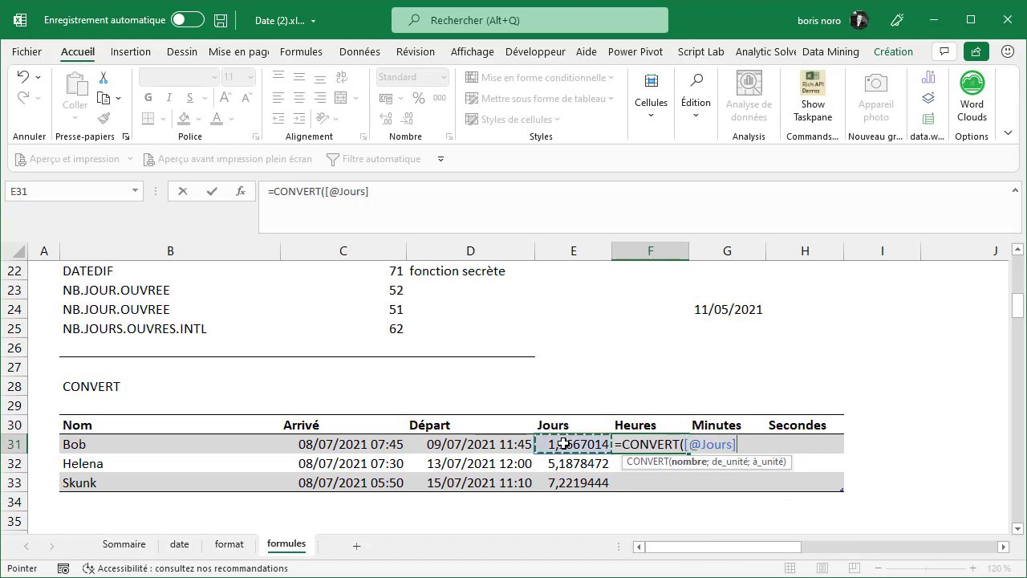
type(";")
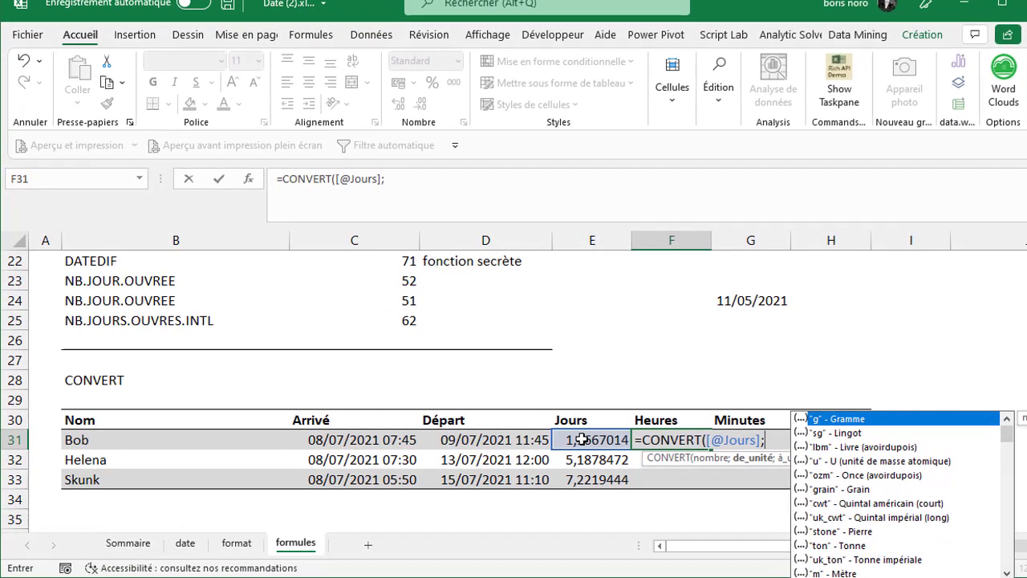
Step: Convert from "day" to "hr" and fill the hours formula down to F33 (28,000833, 124,50833, 173,32667)
left_click(1007, 456)
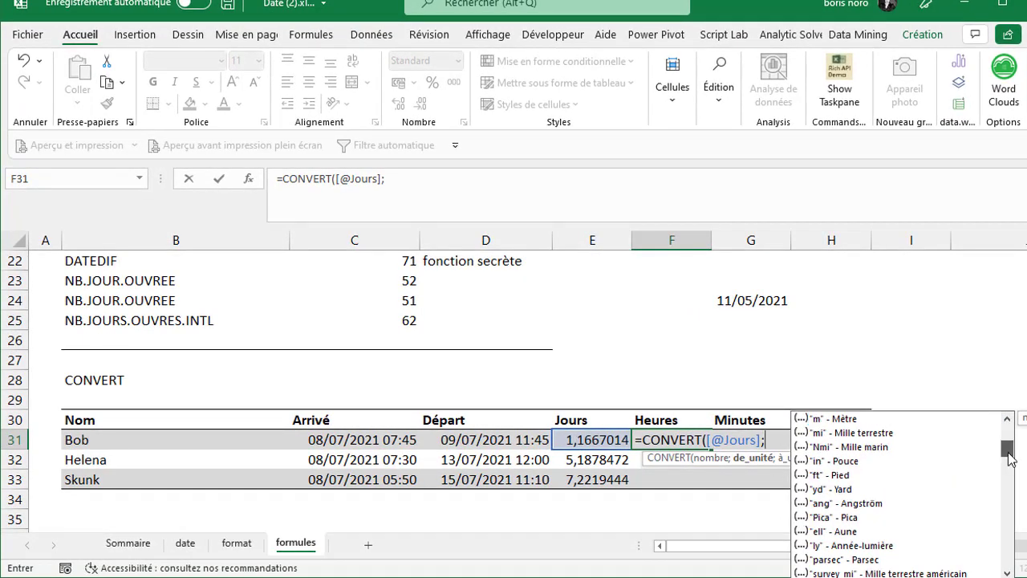
scroll(1010, 457, "down", 2)
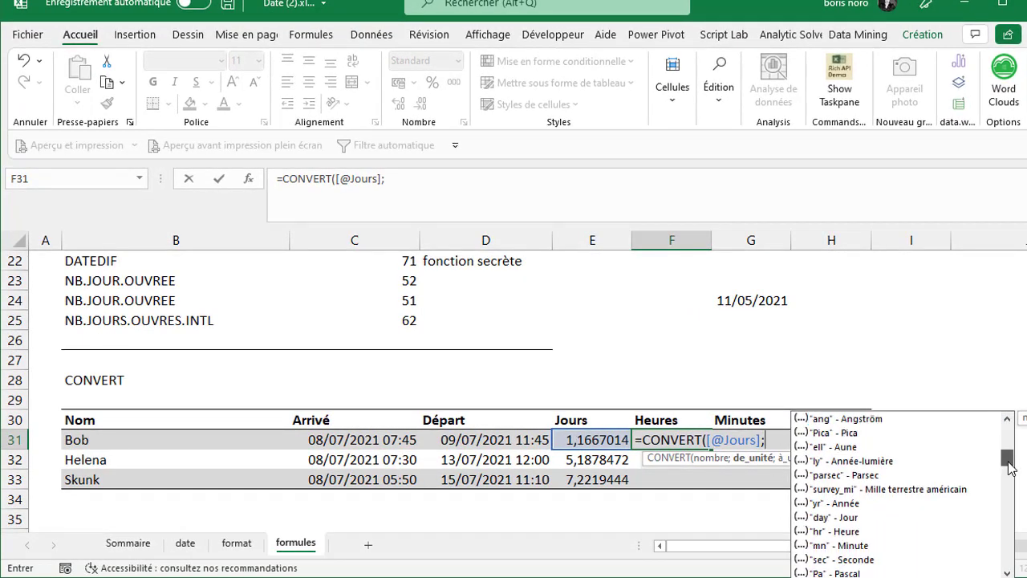
double_click(851, 524)
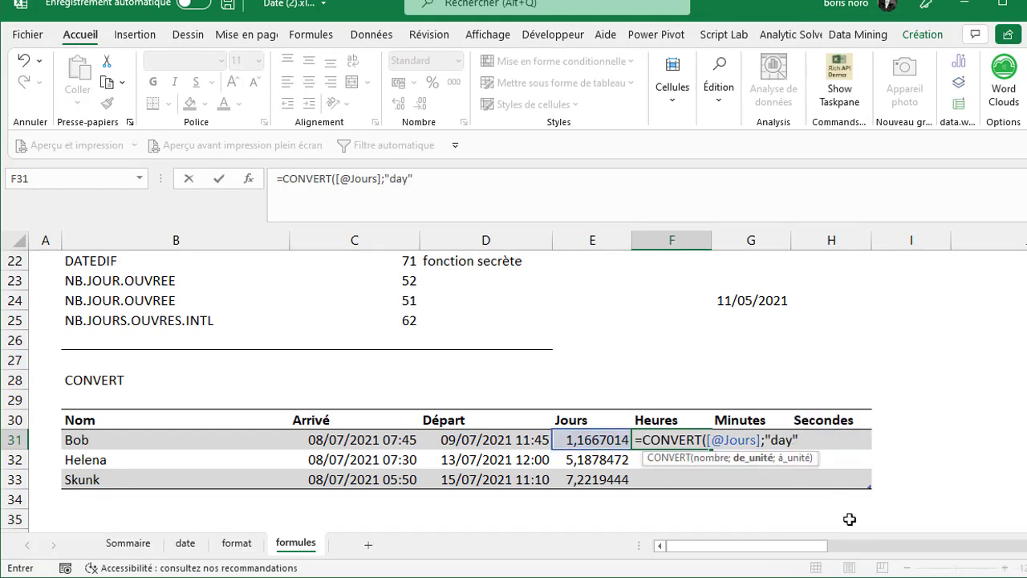
type(";")
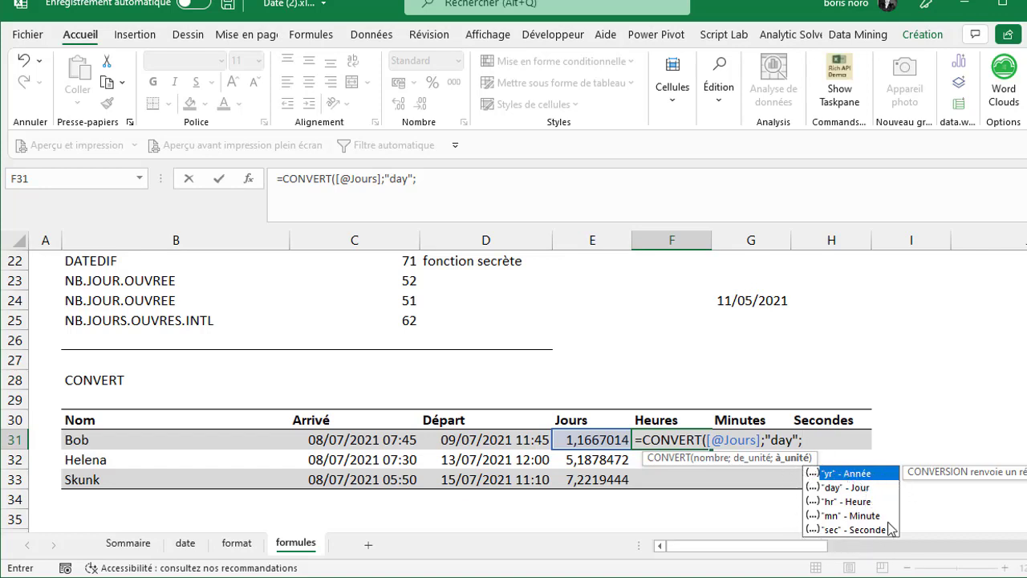
double_click(856, 504)
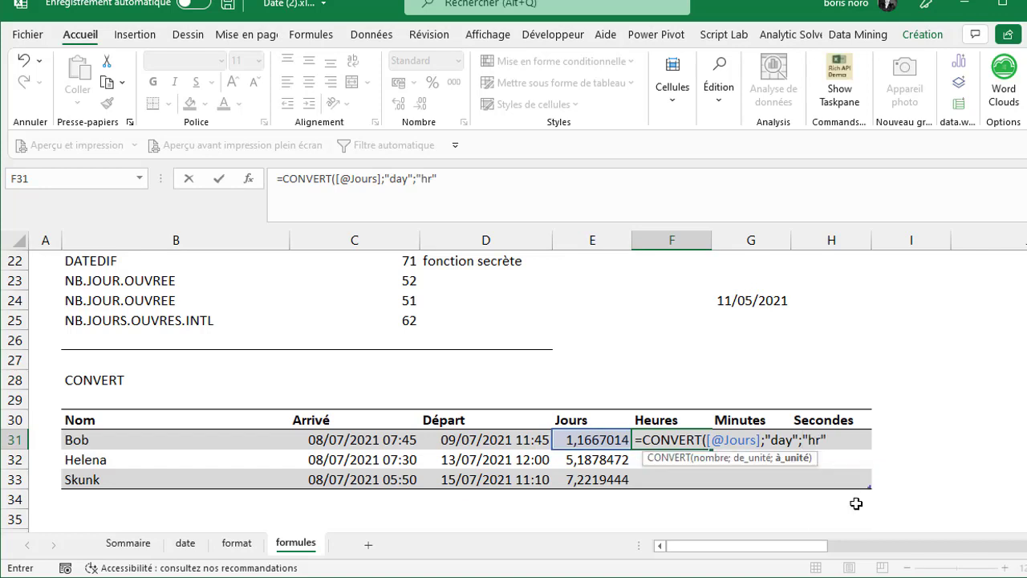
type(")")
key("Return")
left_click(670, 442)
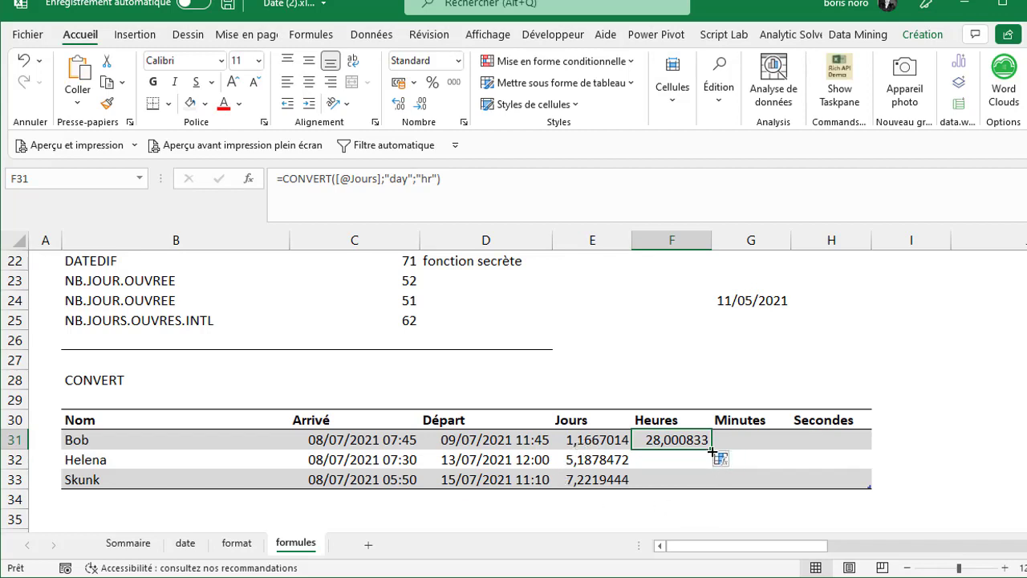
left_click_drag(709, 454, 709, 483)
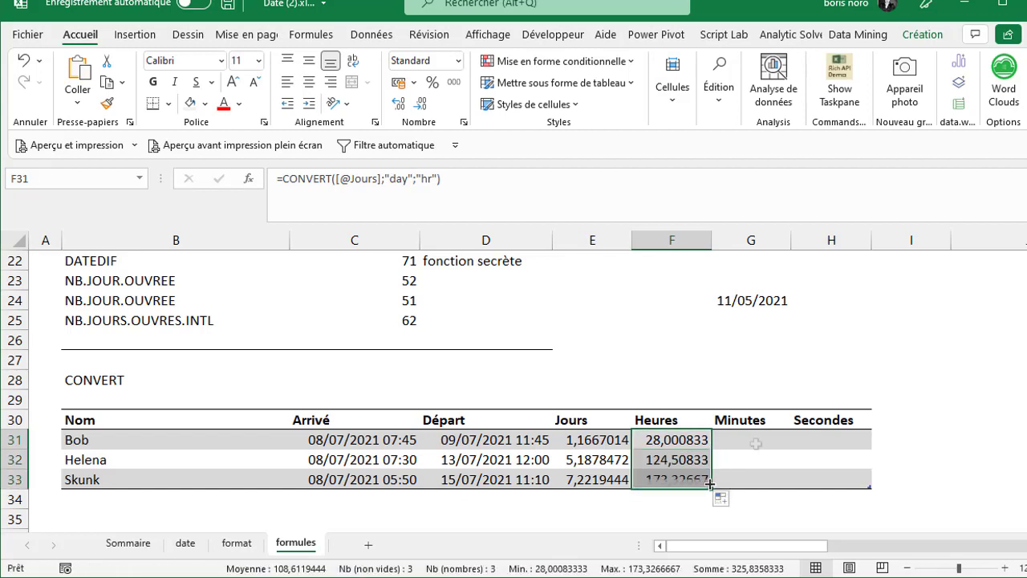
key("Right")
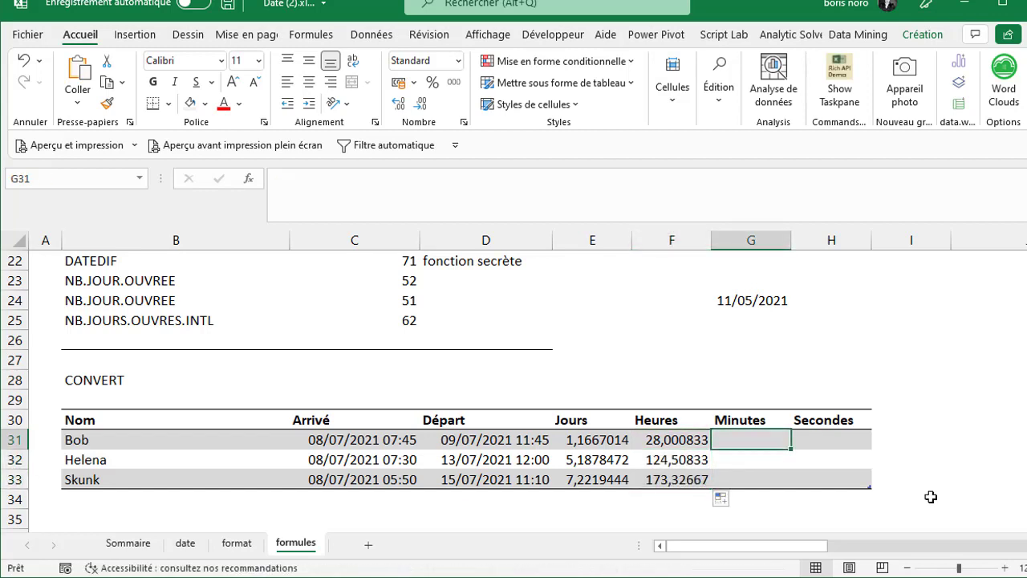
type("=")
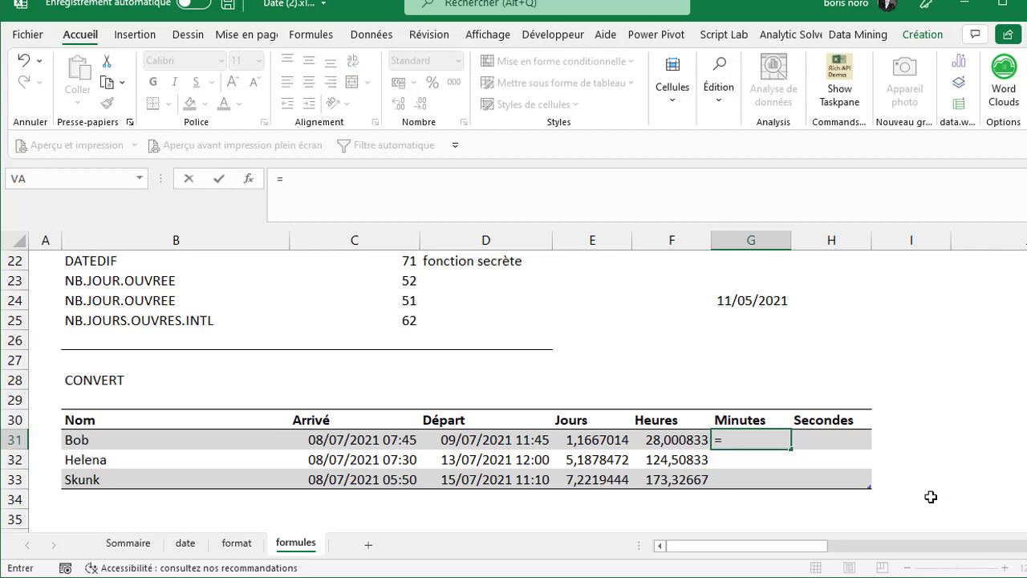
type("cONVERT(")
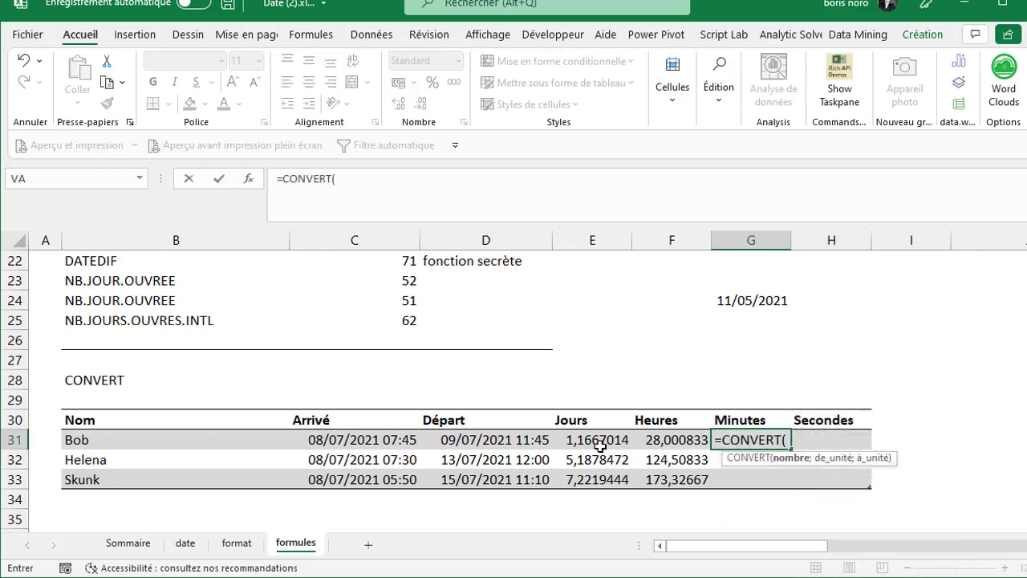
left_click(598, 441)
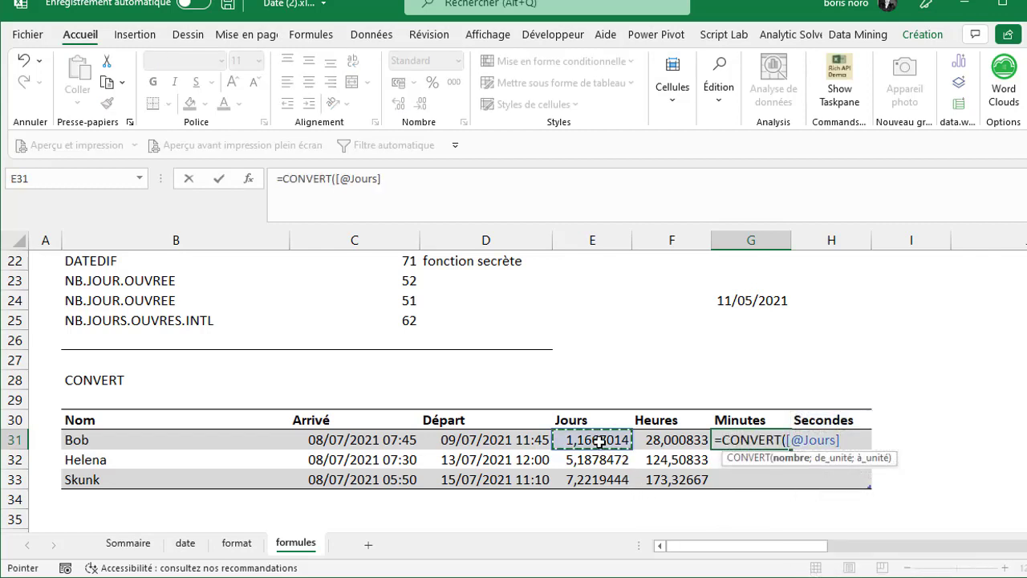
type(";")
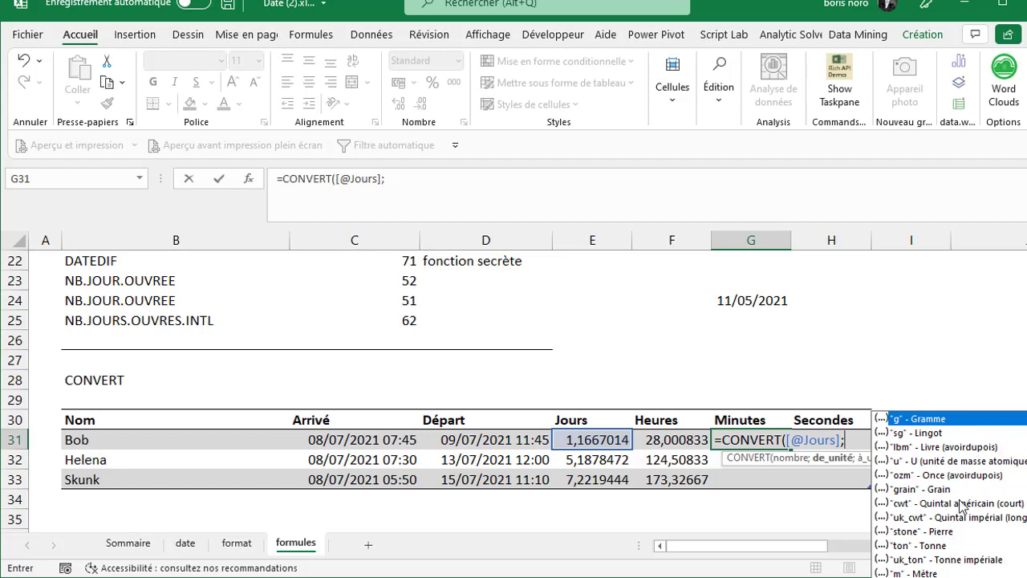
type("\"")
type("day\";")
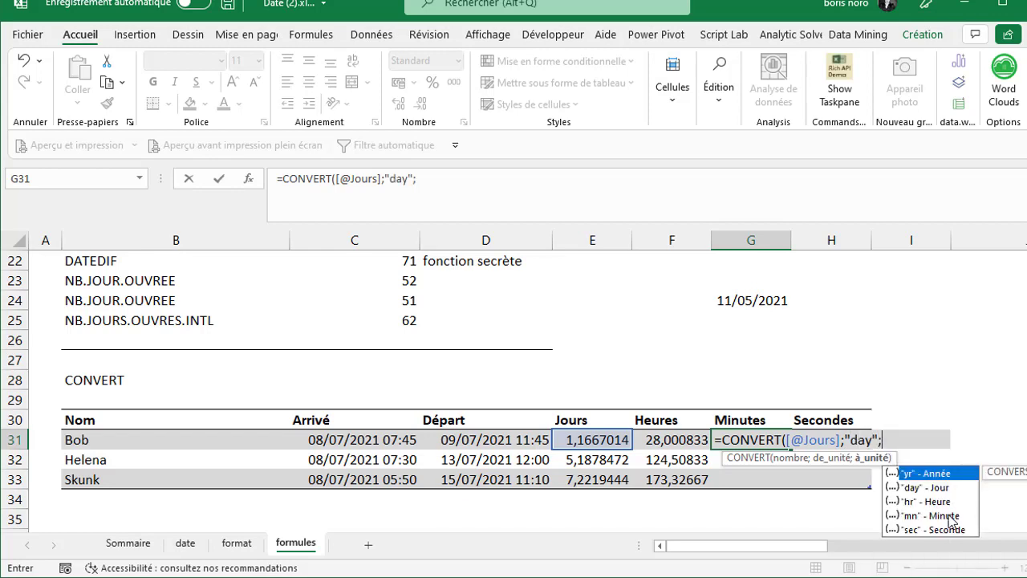
double_click(951, 516)
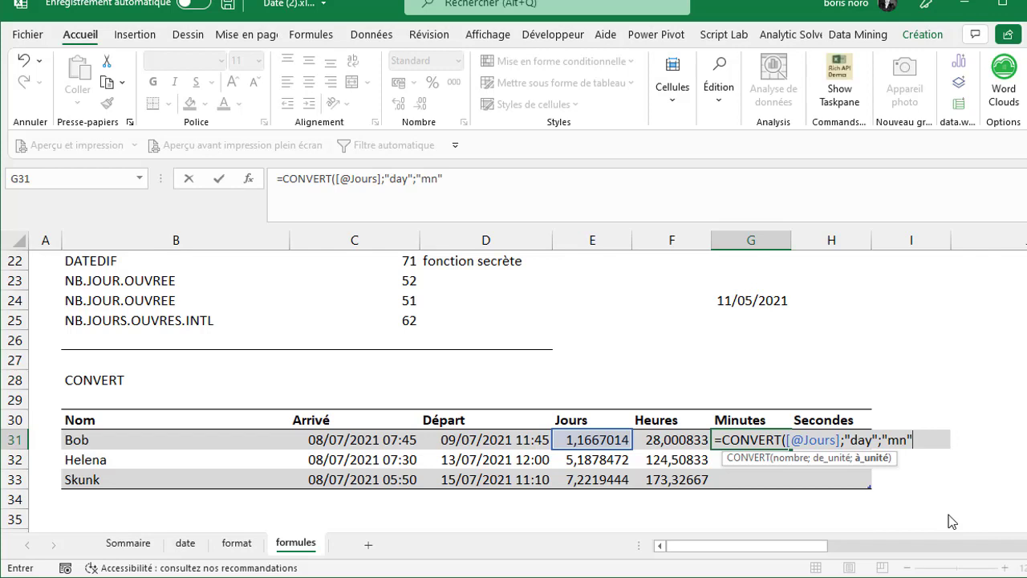
type(")")
key("ctrl+Return")
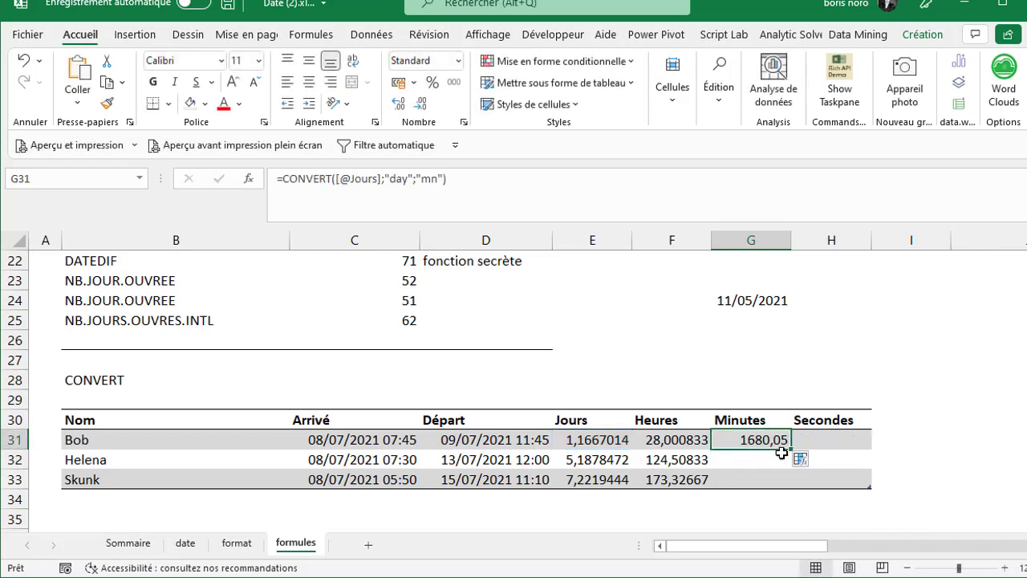
left_click_drag(791, 447, 787, 481)
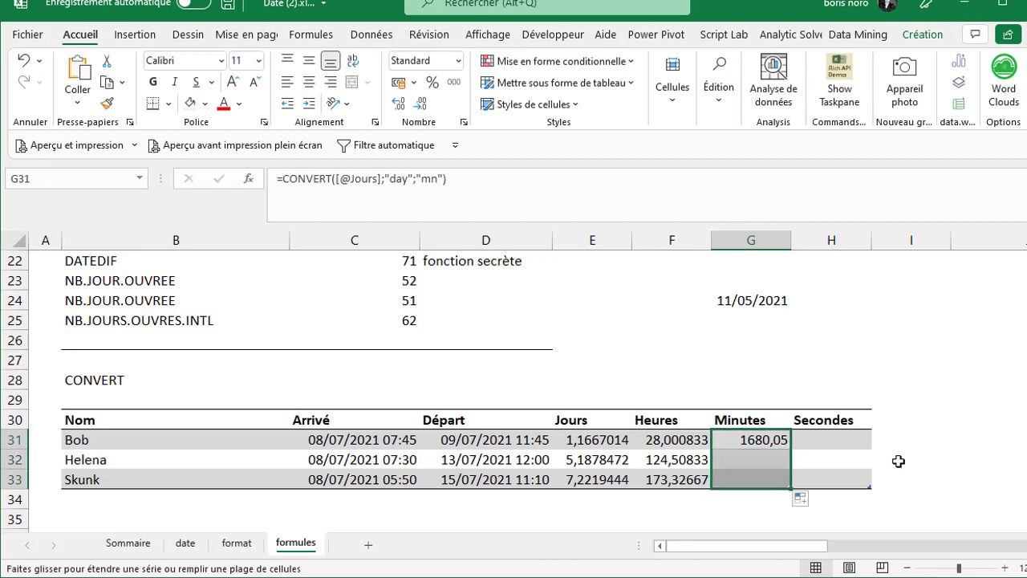
left_click(832, 440)
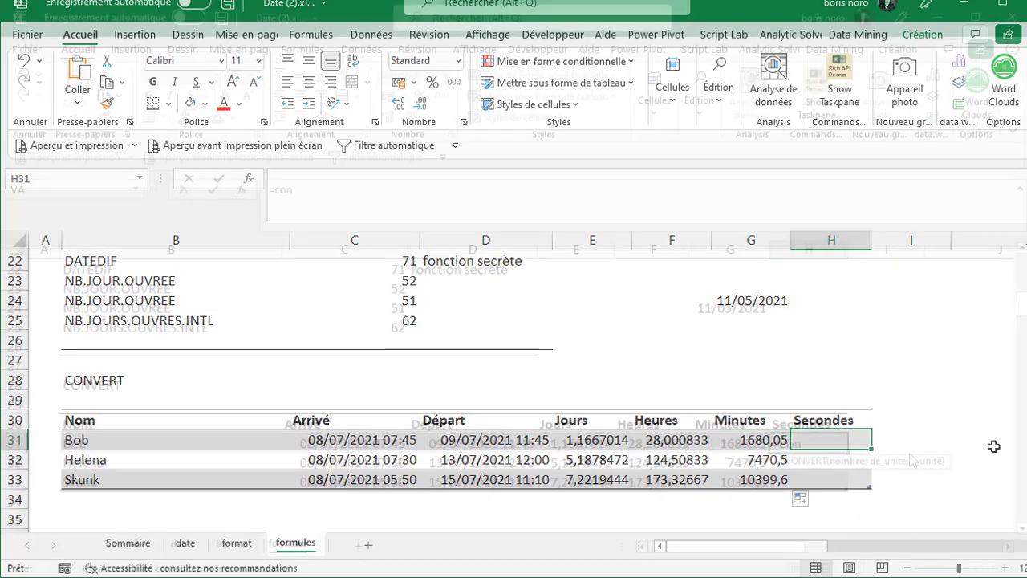
type("=CONVERT(")
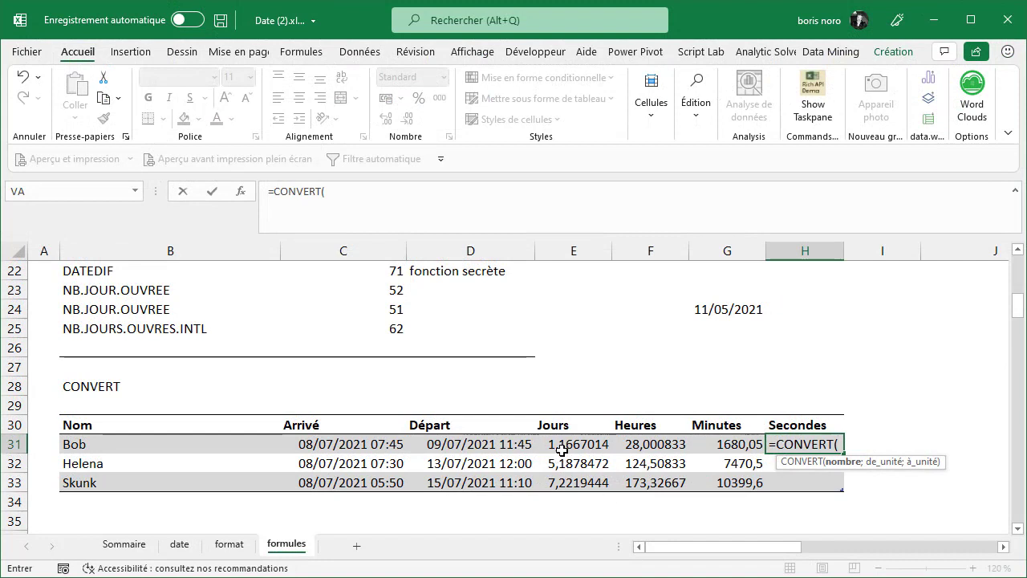
left_click(562, 446)
type(";")
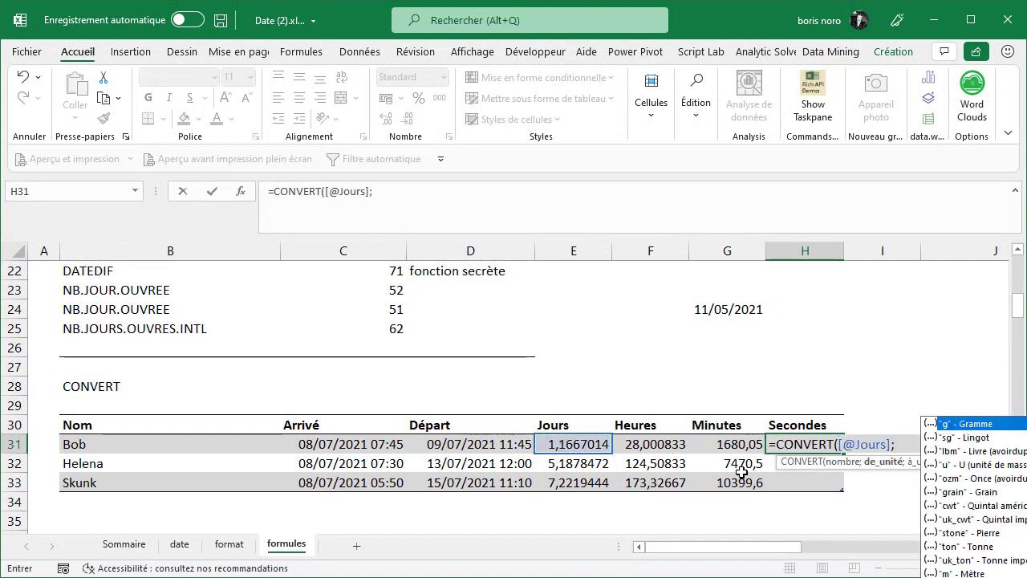
type("\"day\";")
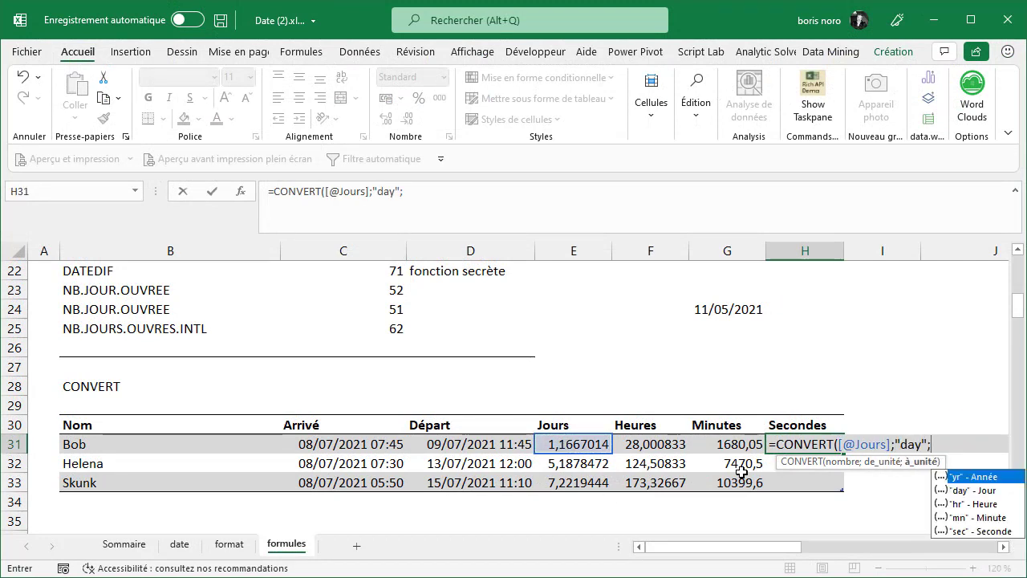
left_click(963, 531)
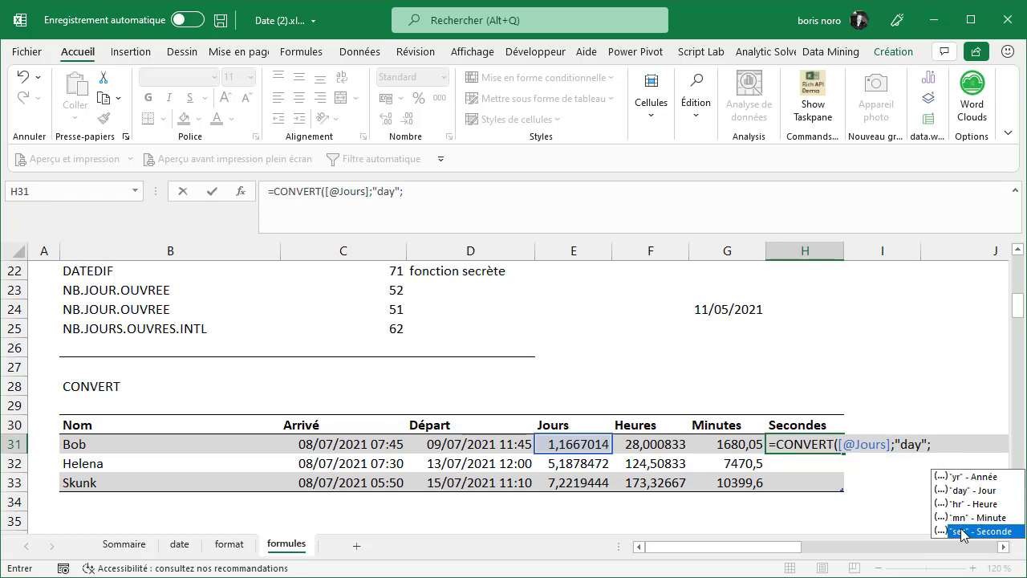
double_click(963, 532)
type(")")
key("Return")
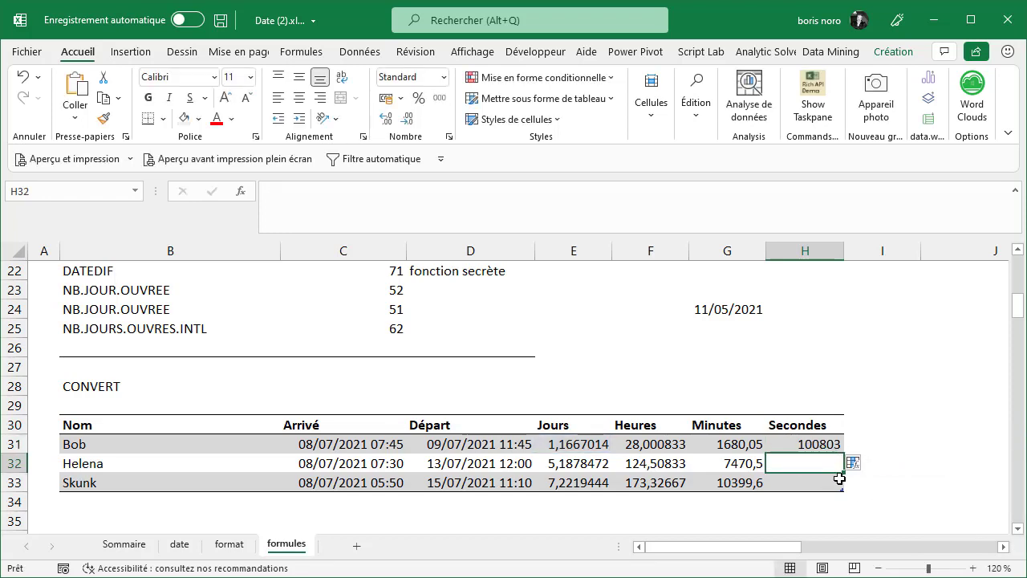
left_click(835, 444)
left_click_drag(843, 454, 837, 485)
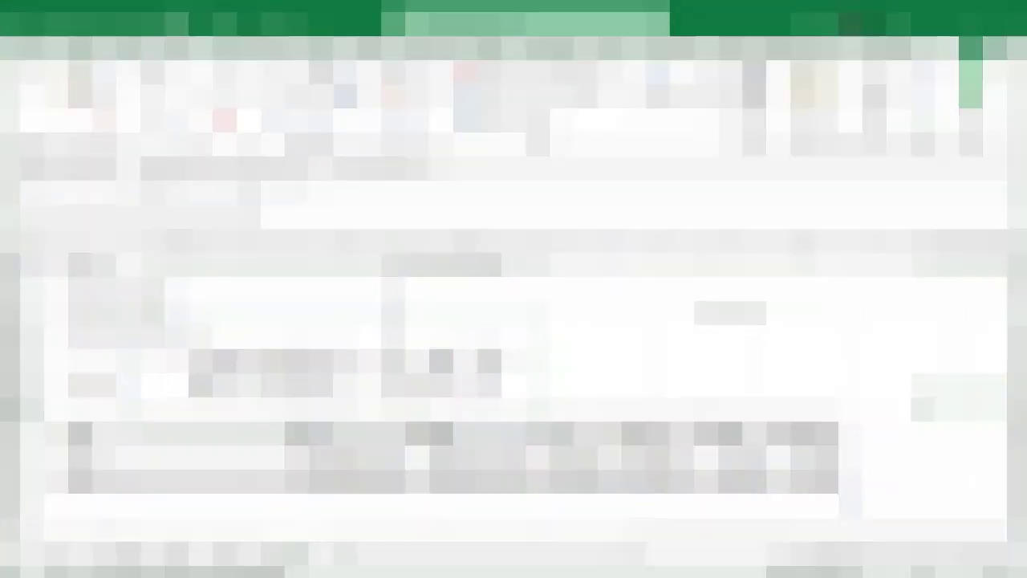